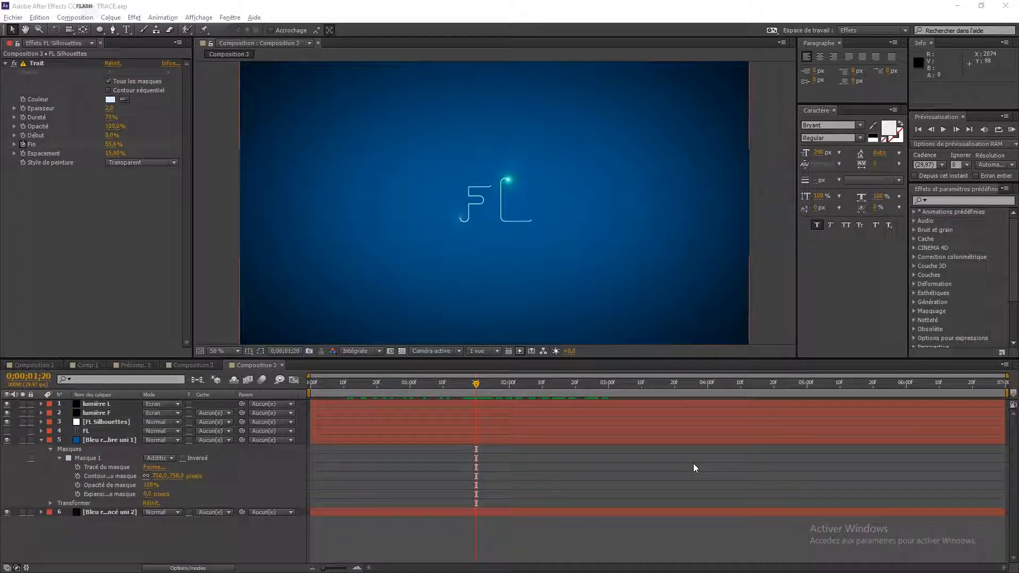
Review the finished light-trace animations in Composition 3, Composition 2 and Précomp. 1 by scrubbing and playing their timelines
drag(438, 393, 346, 399)
click(350, 401)
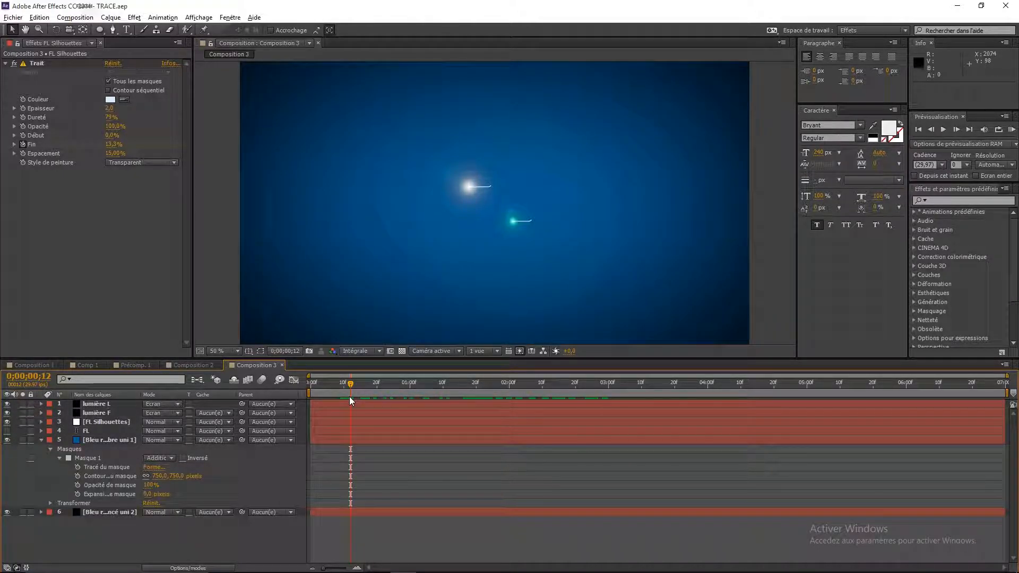
mouse_move(351, 401)
mouse_down()
mouse_move(311, 400)
mouse_move(469, 405)
mouse_up()
key(space)
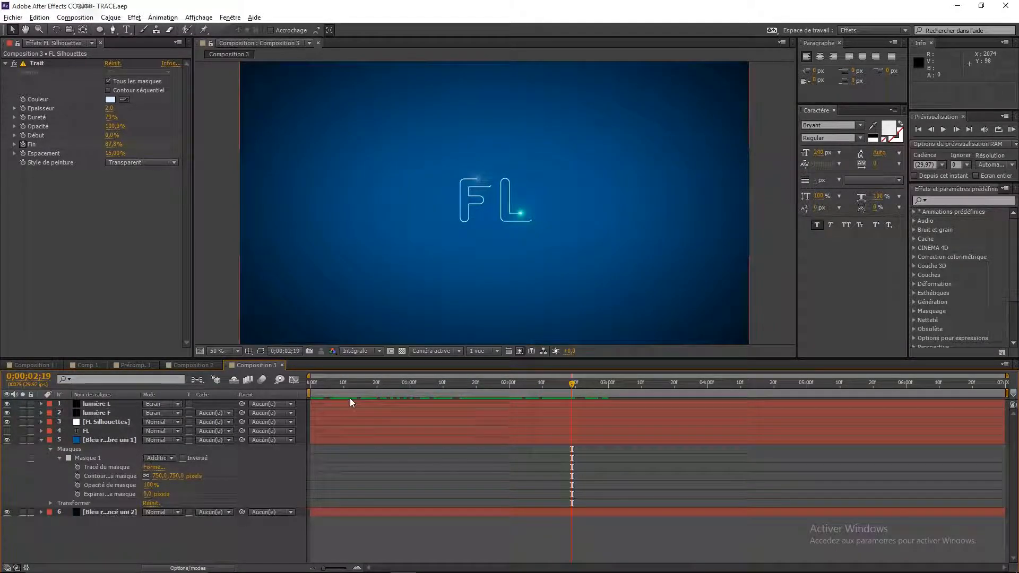
click(195, 365)
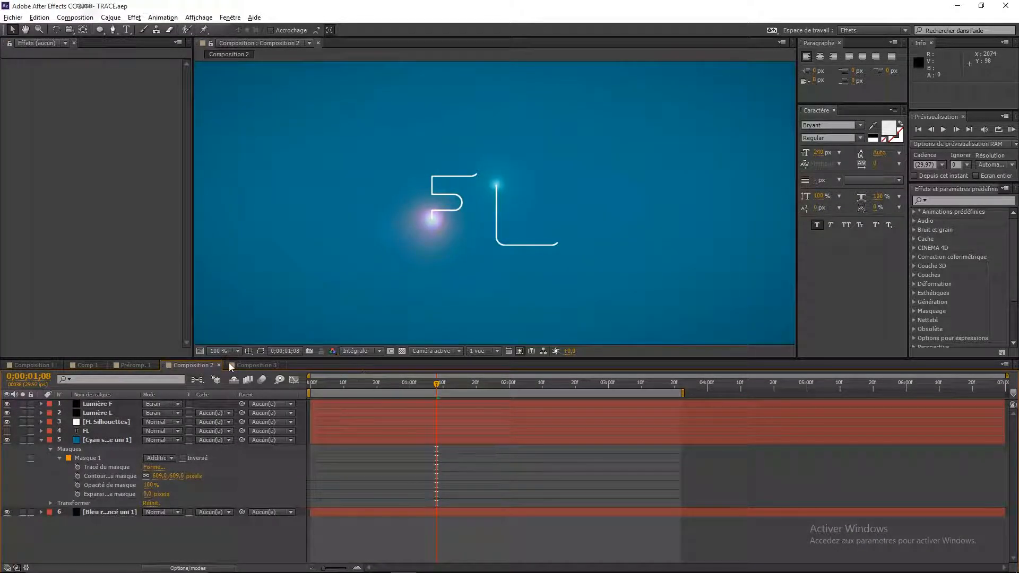
click(136, 365)
click(432, 384)
mouse_move(432, 386)
mouse_down()
mouse_move(406, 386)
mouse_move(473, 388)
mouse_up()
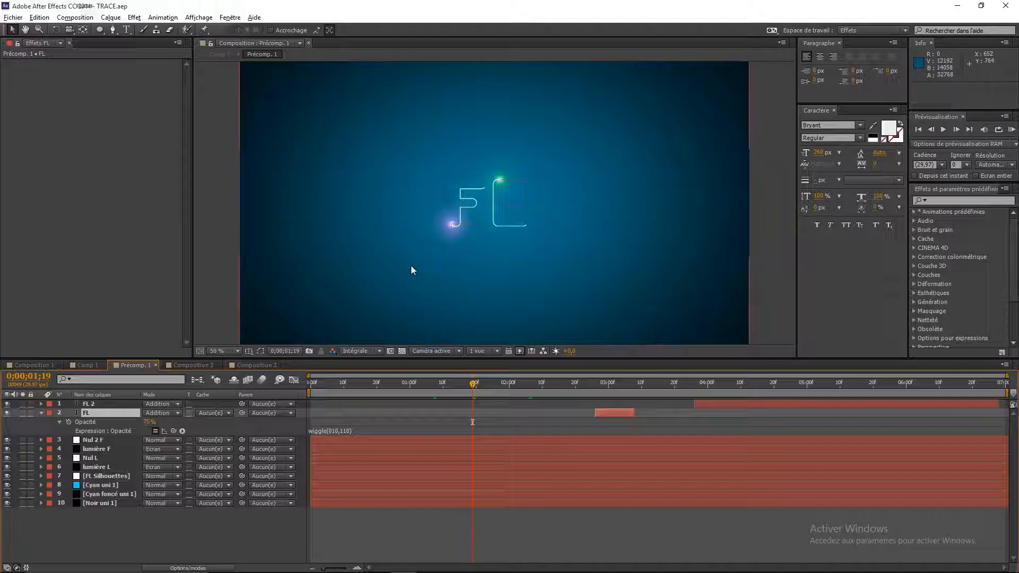
click(268, 364)
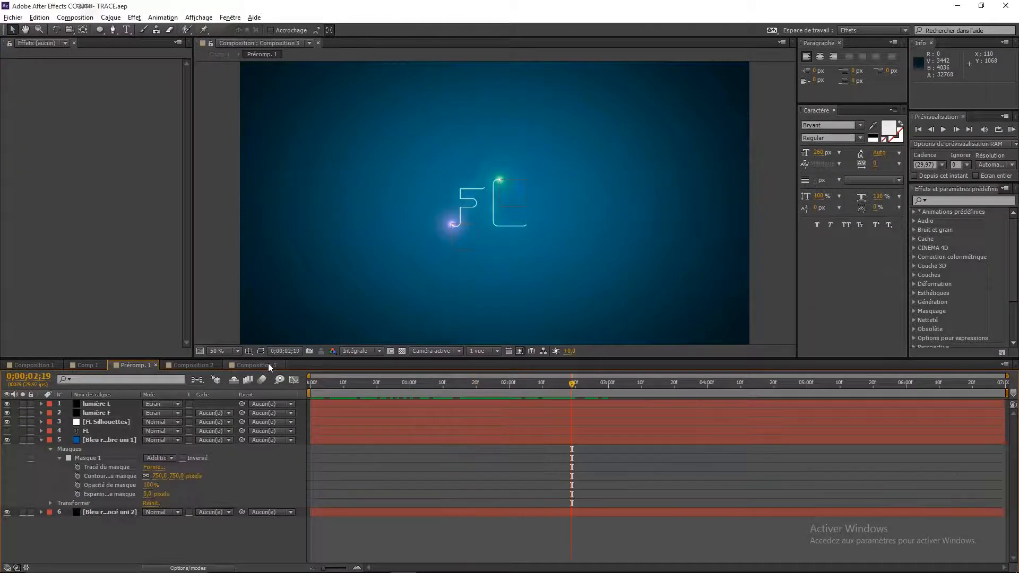
Create a new composition with the HDTV 1080 29,97 preset, 1920 x 1080 px and a 7-second duration
click(75, 17)
click(85, 30)
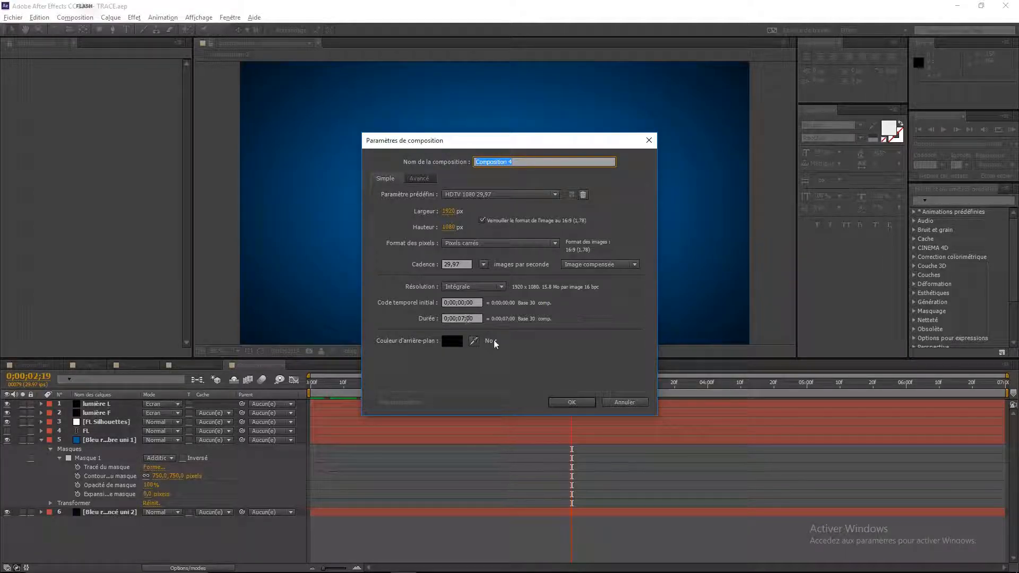
click(572, 402)
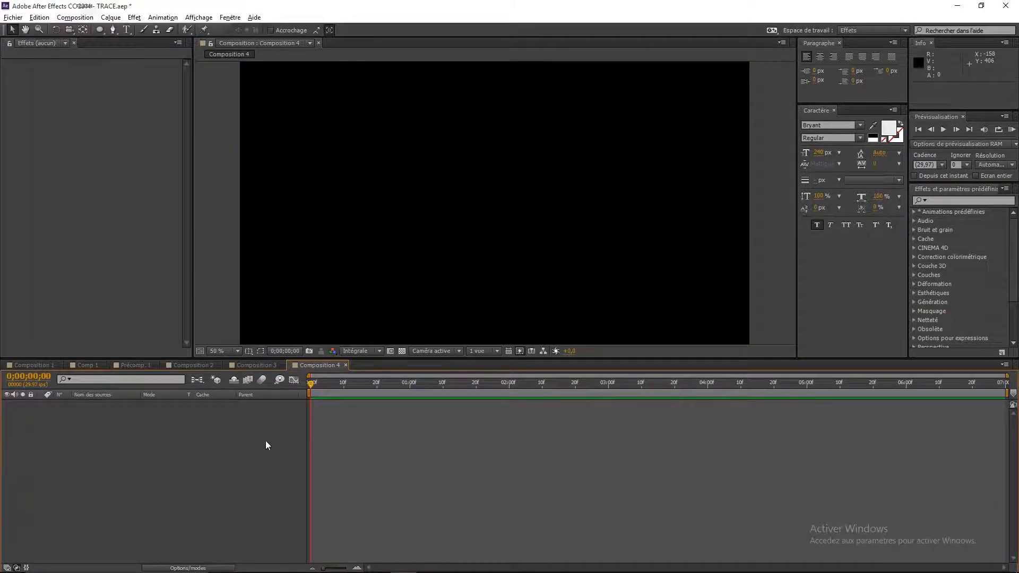
Create a text layer in the new composition containing the letters FL
right_click(105, 450)
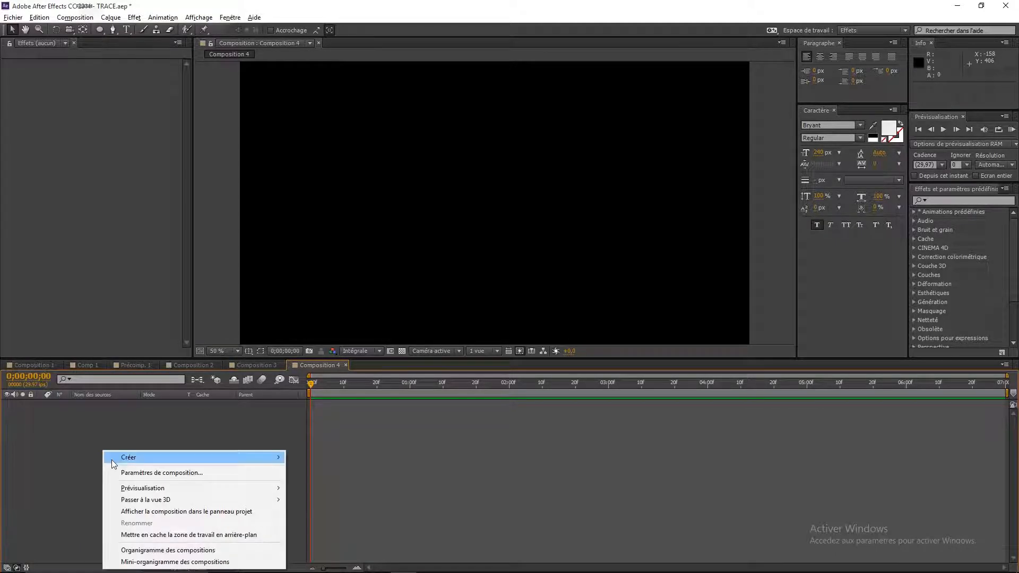
mouse_move(124, 457)
click(320, 363)
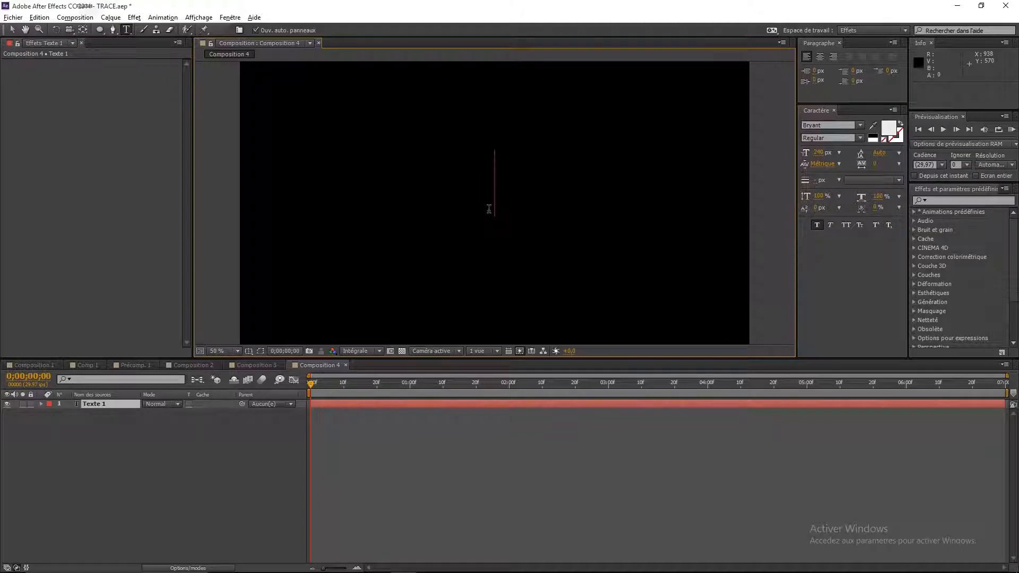
text(FL)
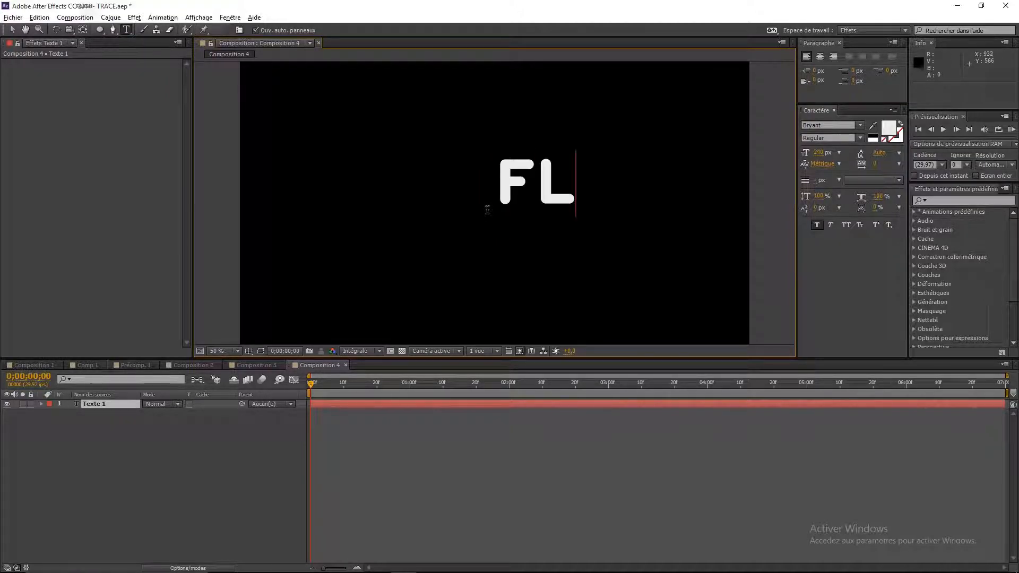
Show the title/action safe guides and move the FL text to the centre of the frame
scroll(487, 204, down, 2)
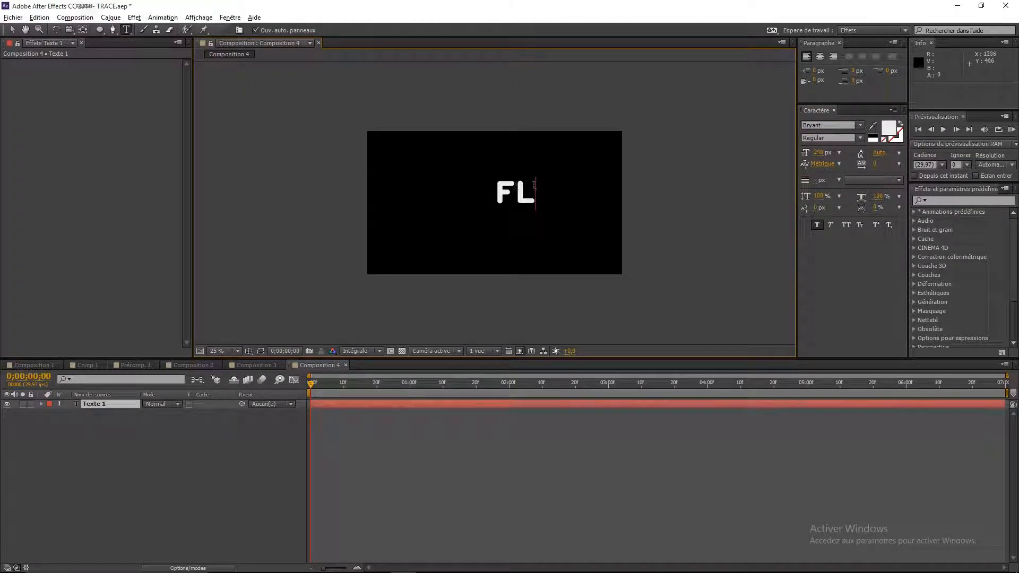
double_click(499, 200)
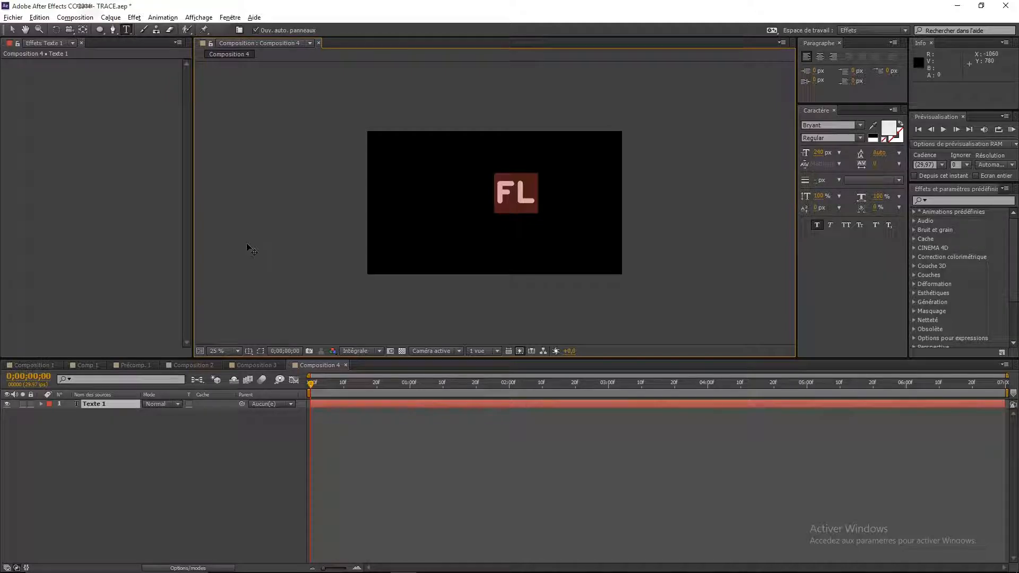
click(249, 351)
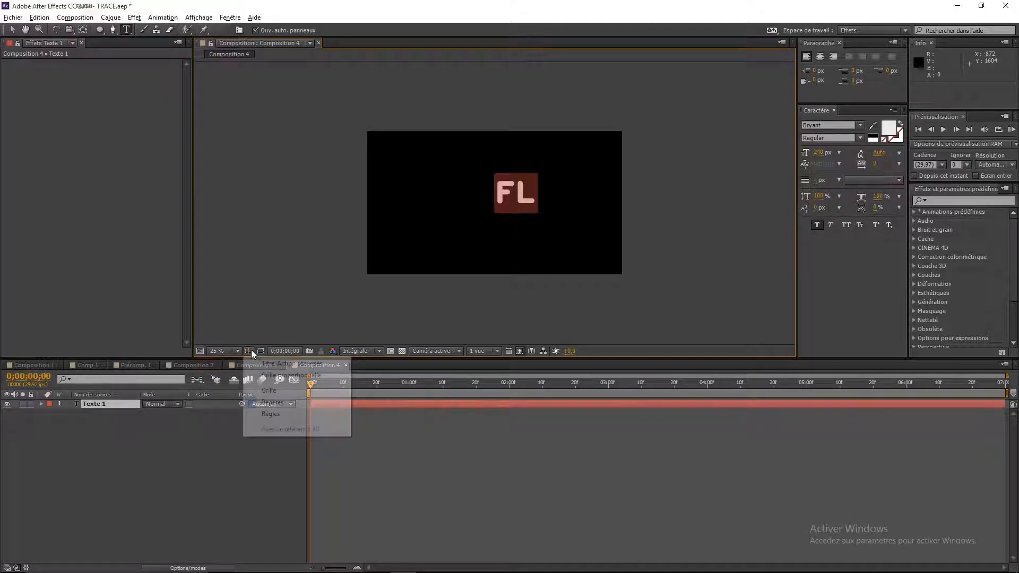
click(266, 365)
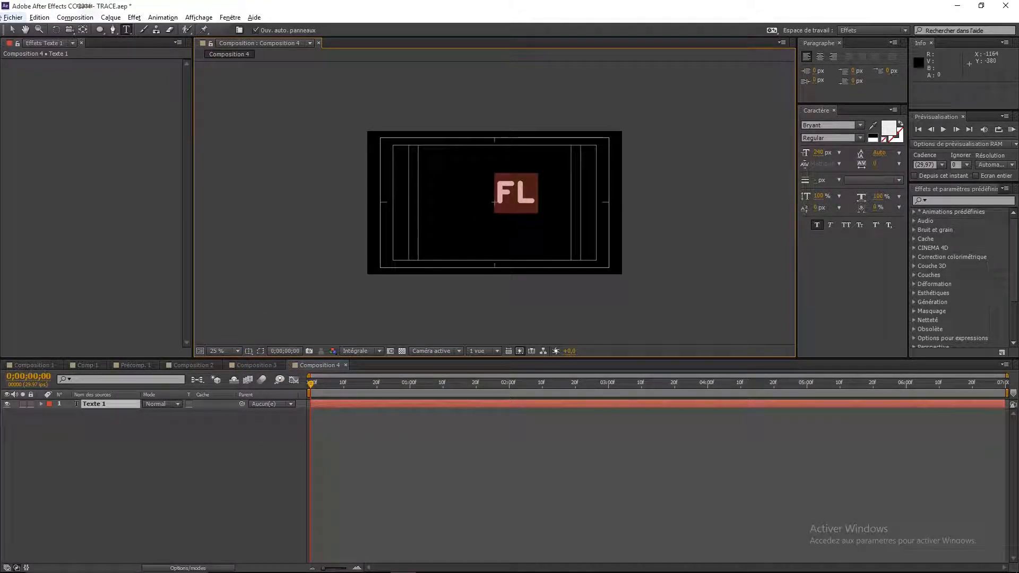
click(13, 30)
drag(496, 209, 477, 212)
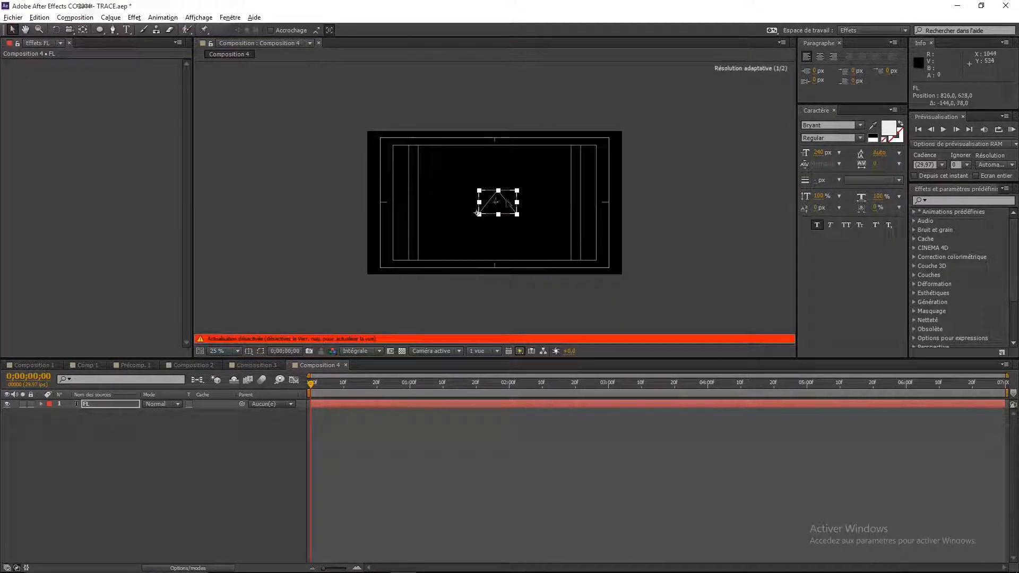
click(153, 488)
Fit the composition in the viewer and hide the title/action safe guides
click(218, 351)
click(225, 360)
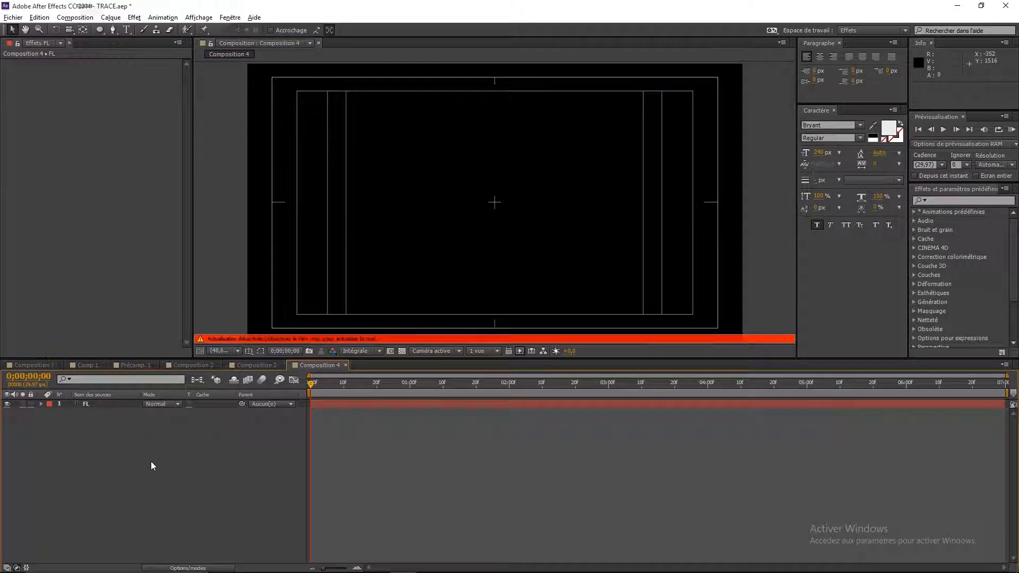
click(248, 351)
click(254, 365)
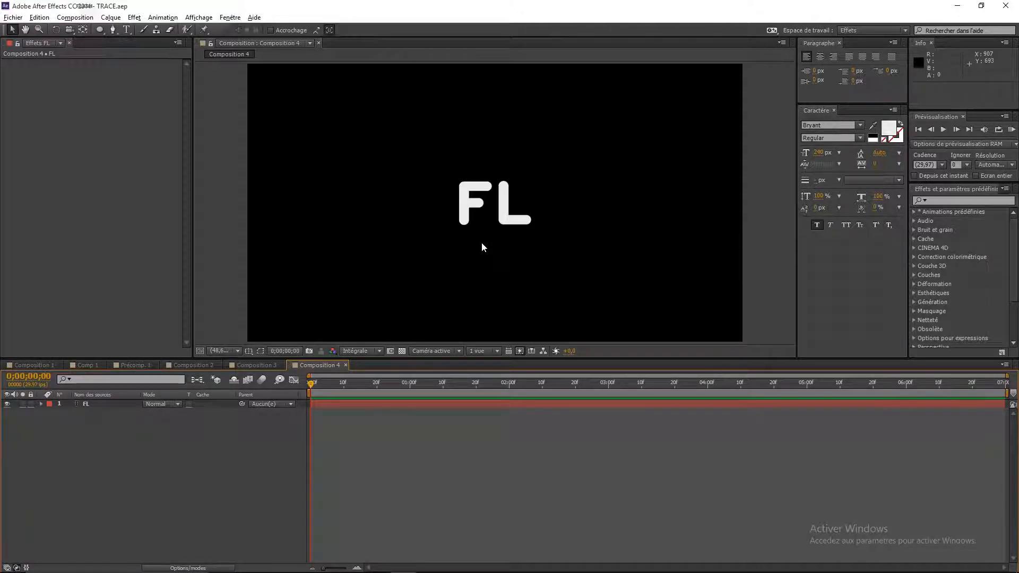
Create masks from the FL text layer
click(77, 406)
right_click(90, 406)
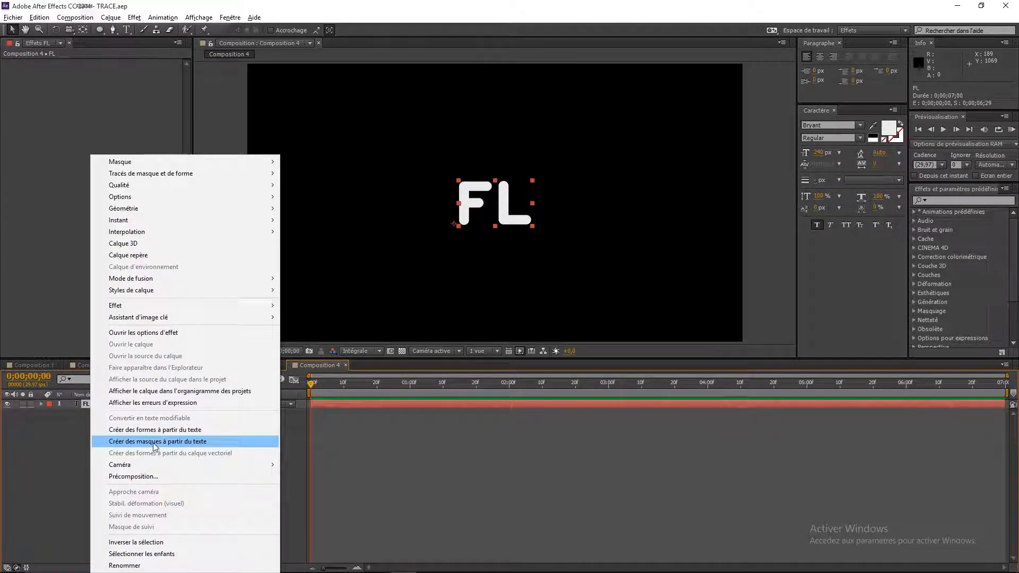
click(179, 442)
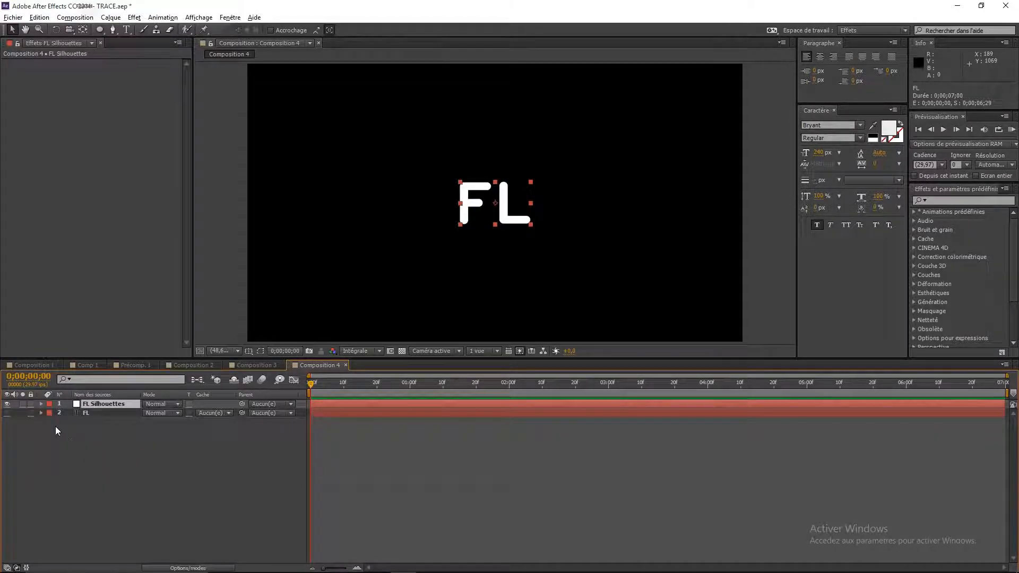
Expand the masks of FL Silhouettes, show the mask paths and examine the separate F and L outlines
click(41, 403)
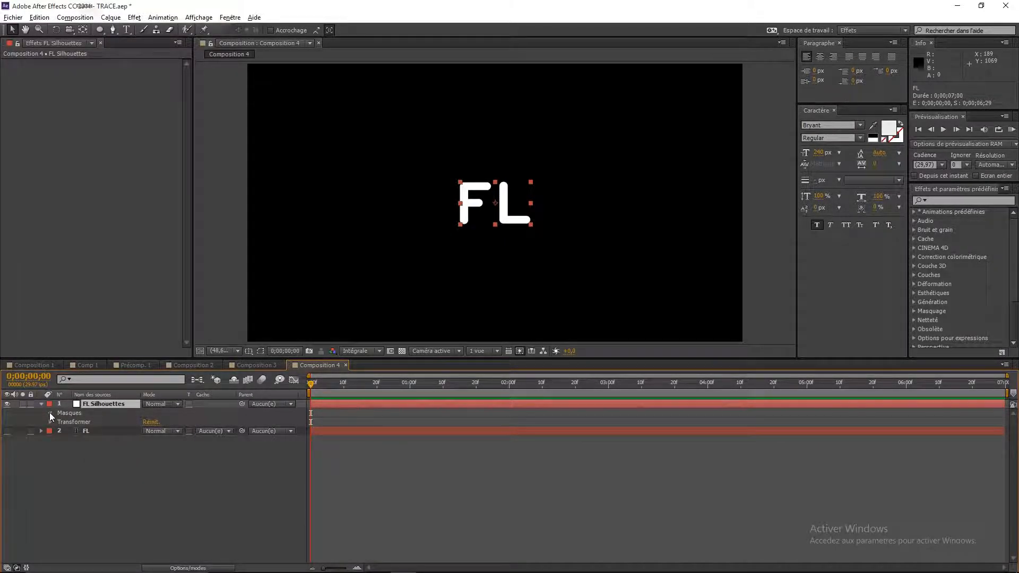
click(50, 413)
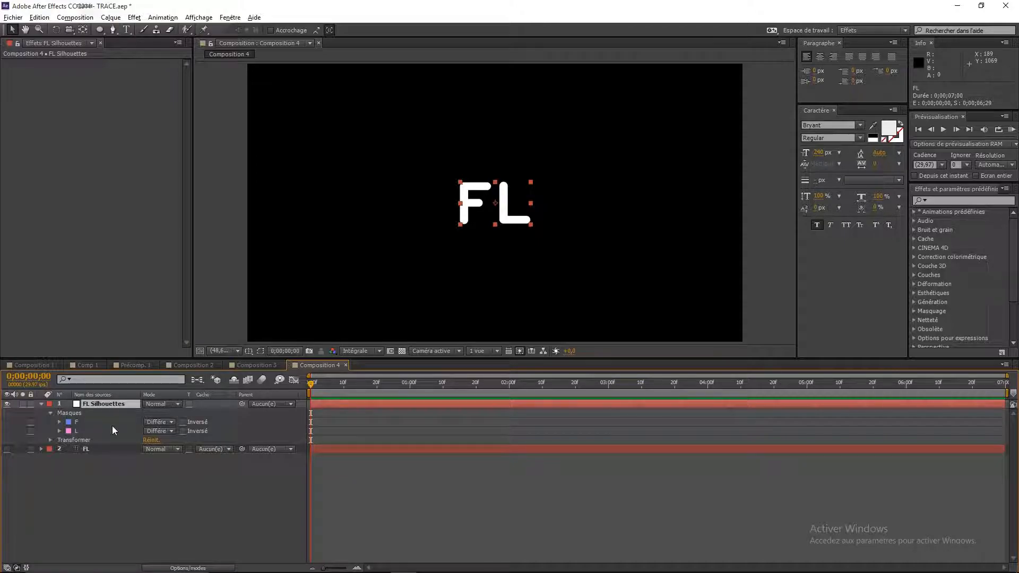
click(260, 351)
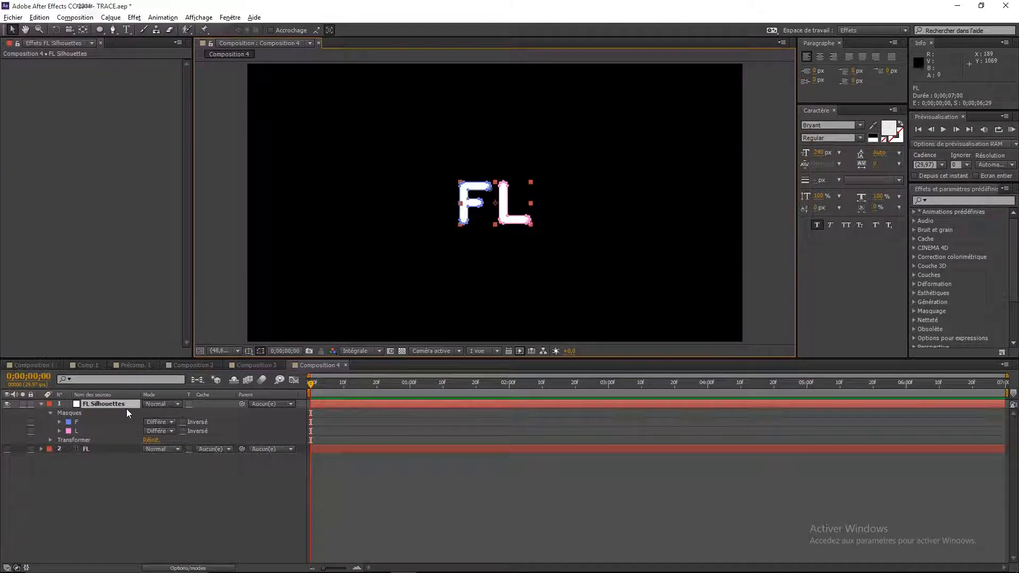
click(73, 423)
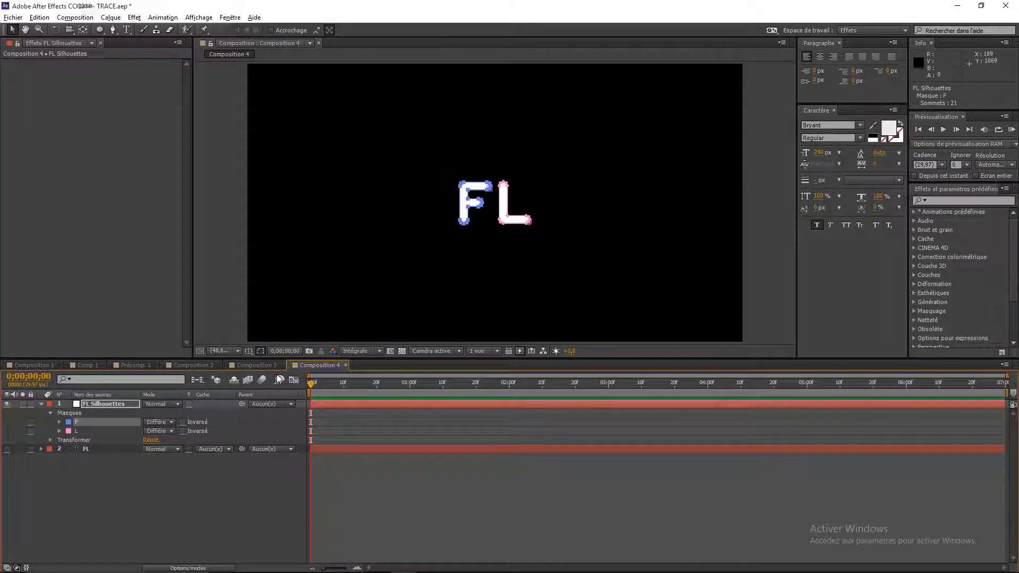
click(74, 432)
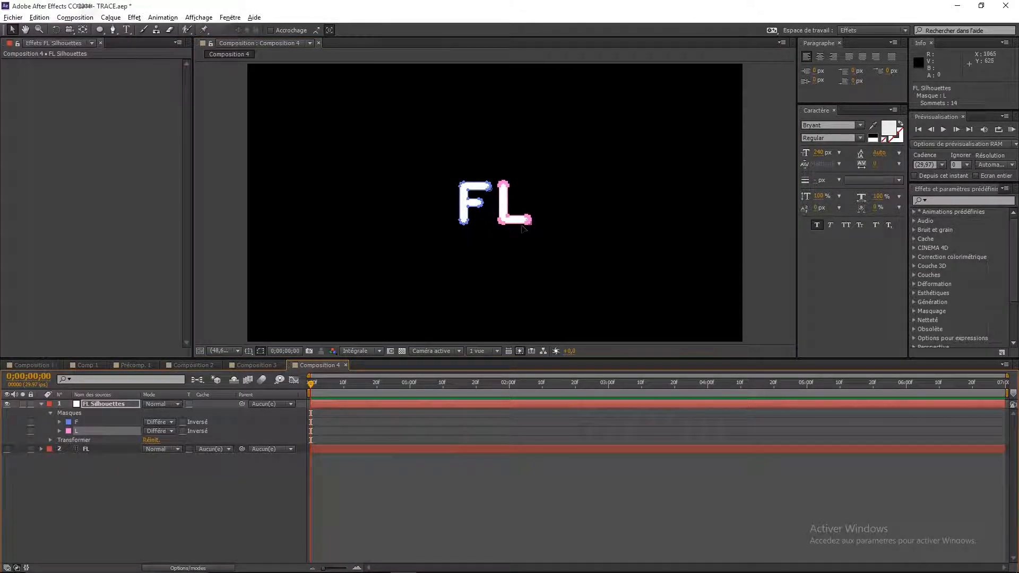
scroll(542, 239, up, 4)
scroll(543, 240, down, 2)
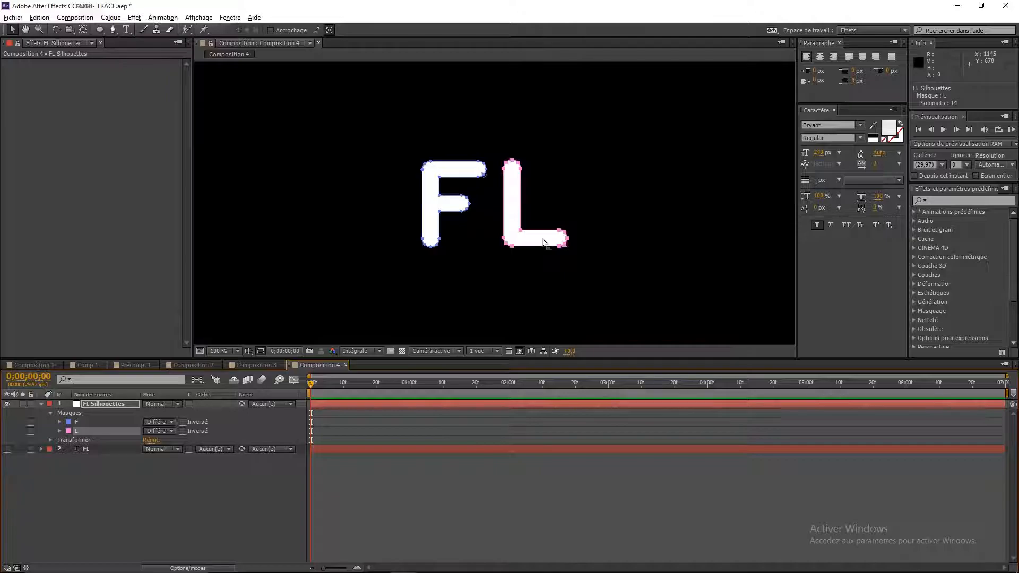
click(159, 480)
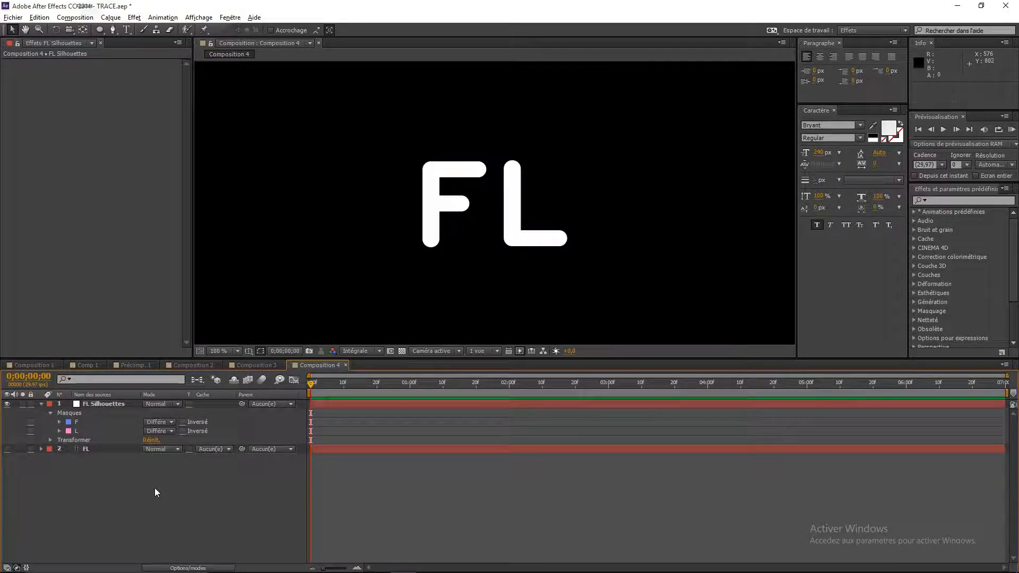
Apply the Trait effect from the Génération category to the FL Silhouettes layer
click(112, 403)
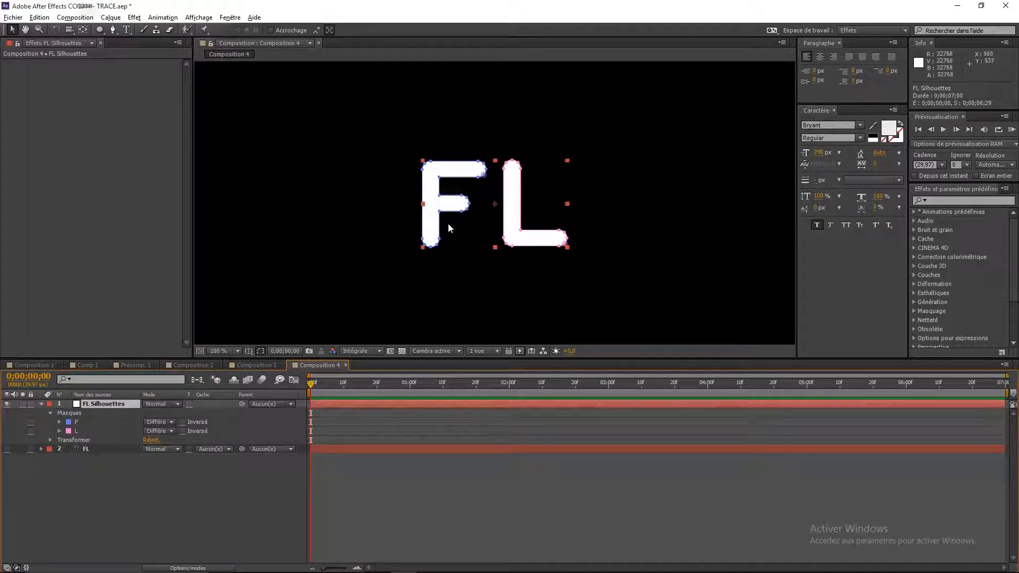
click(133, 17)
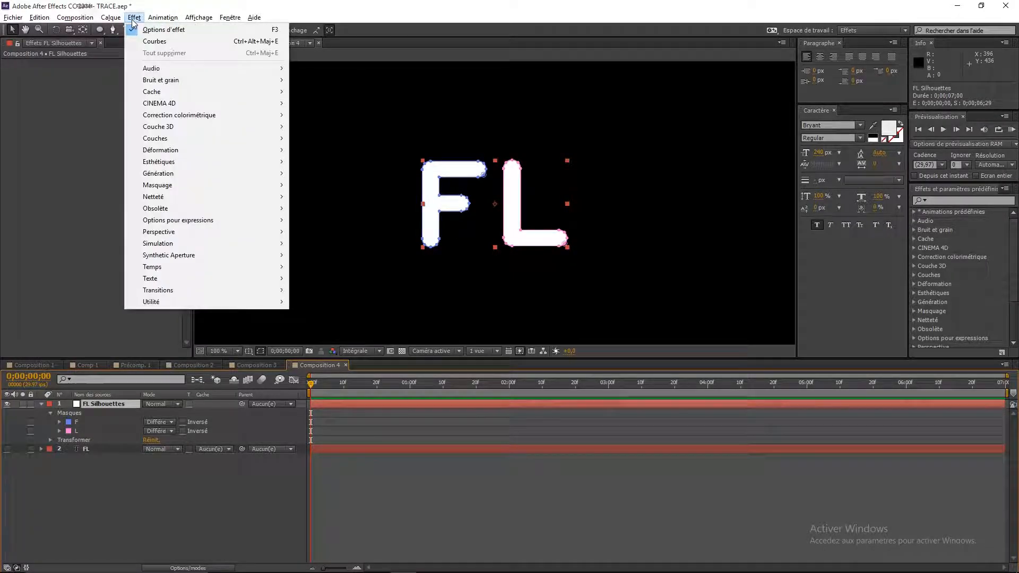
mouse_move(167, 179)
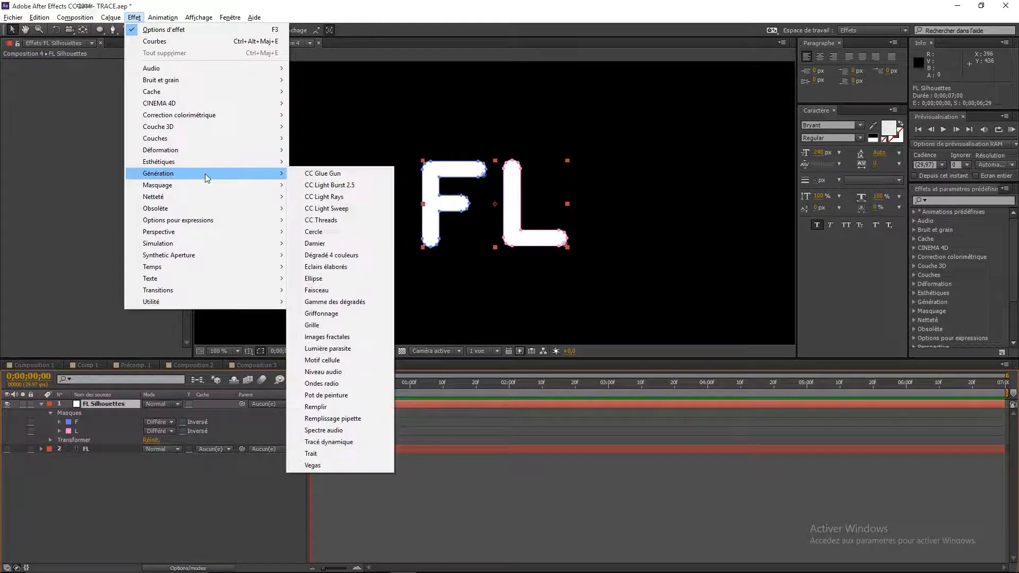
click(311, 454)
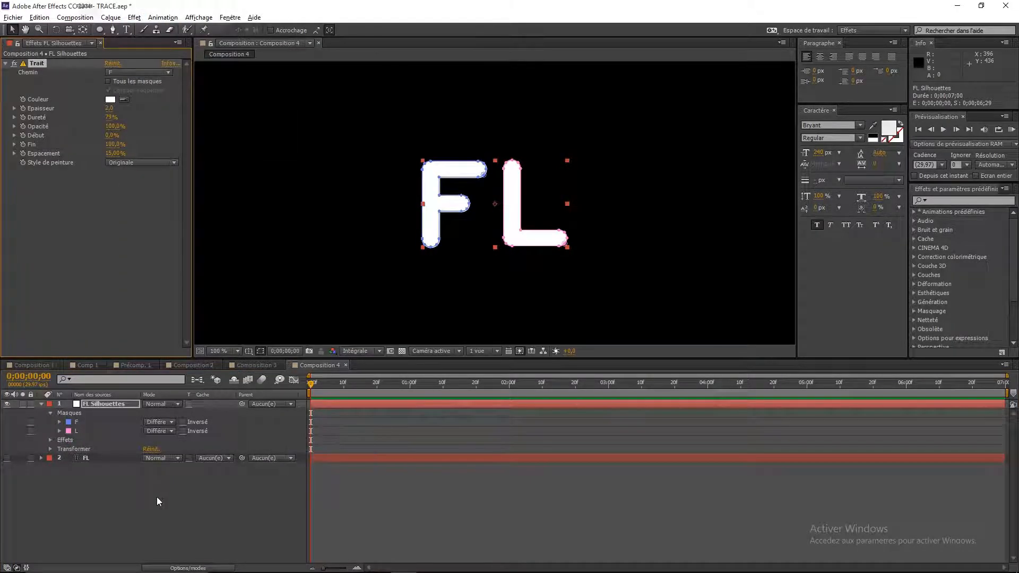
click(97, 406)
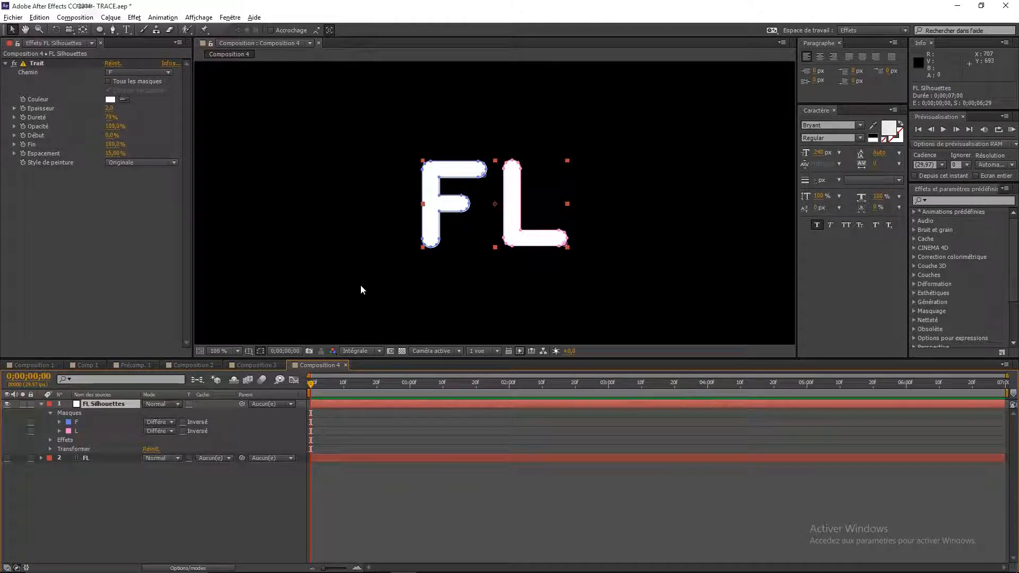
Set the Trait effect's paint style to Transparent and hide the mask paths in the viewer
click(132, 163)
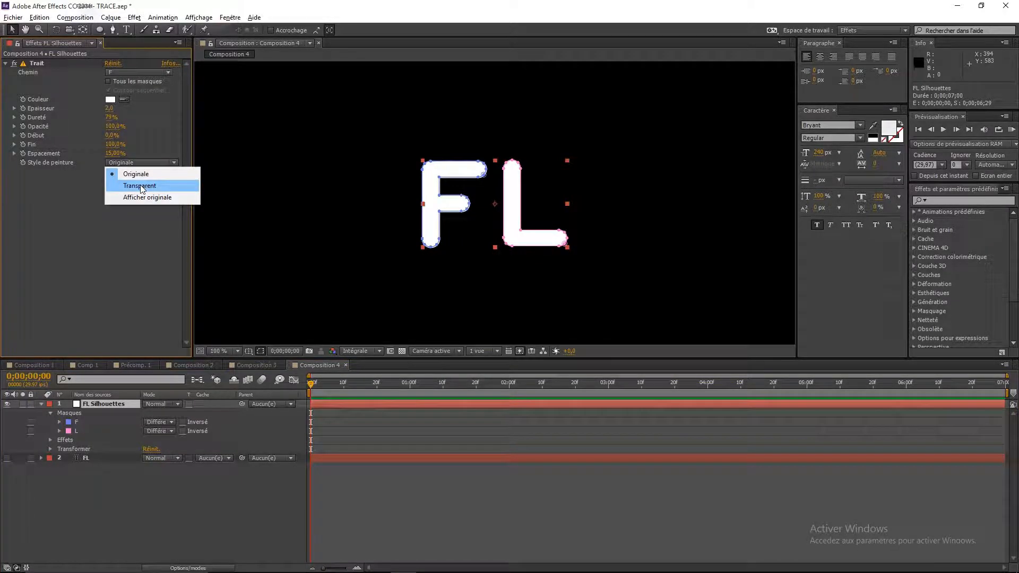
click(141, 188)
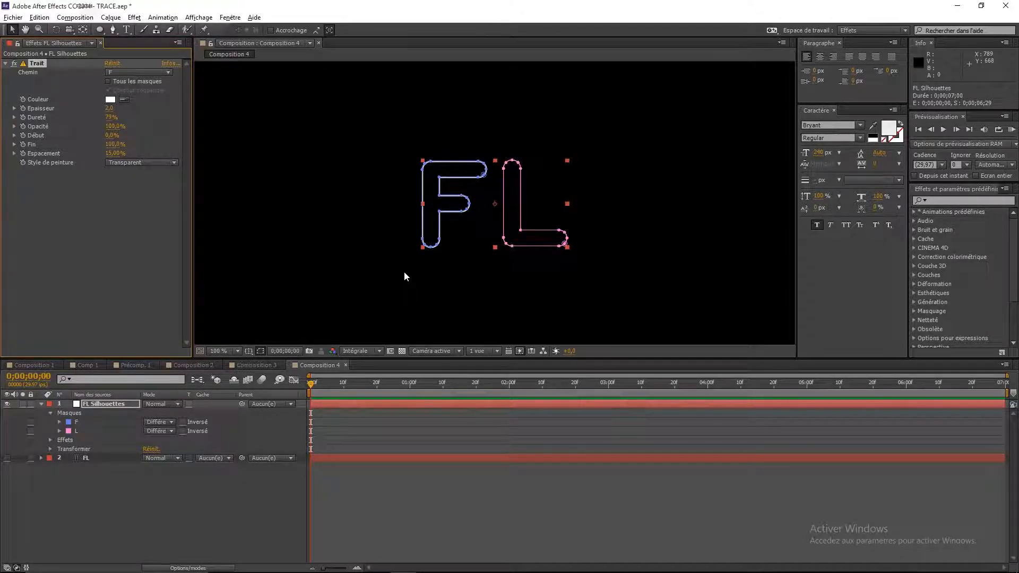
click(260, 351)
click(177, 459)
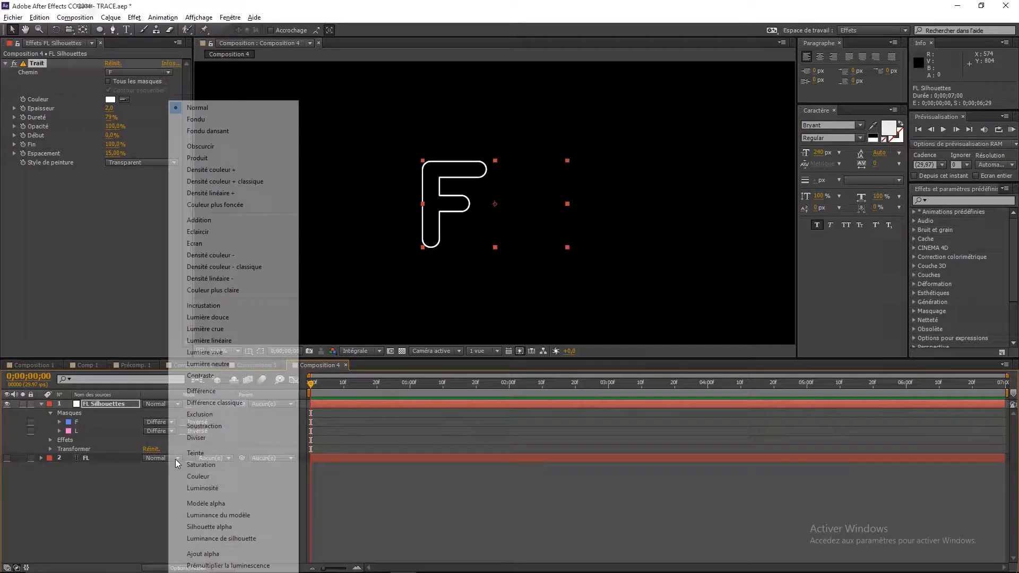
click(109, 501)
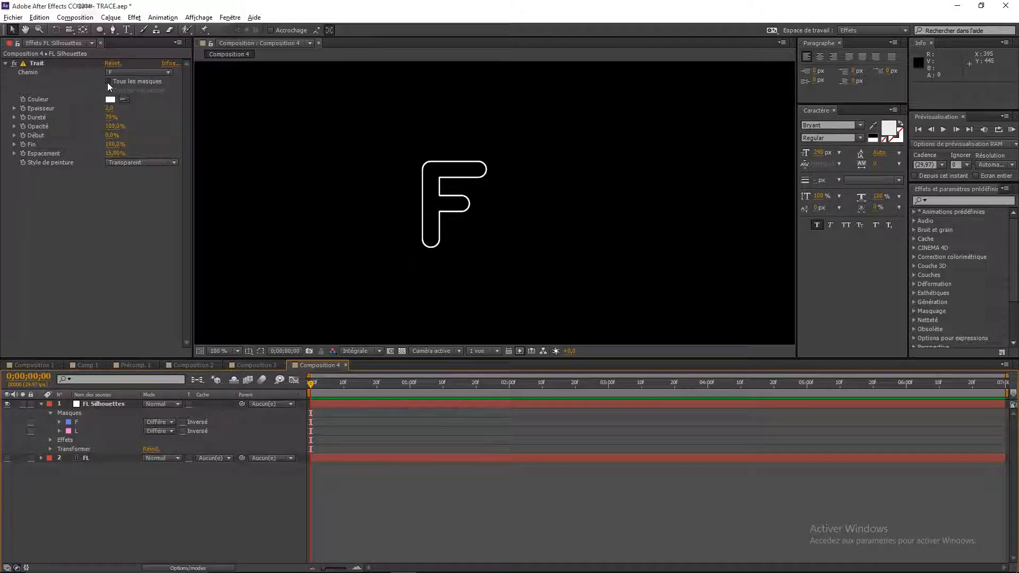
Apply the Trait effect on FL Silhouettes to all masks so both the F and L are outlined
click(483, 194)
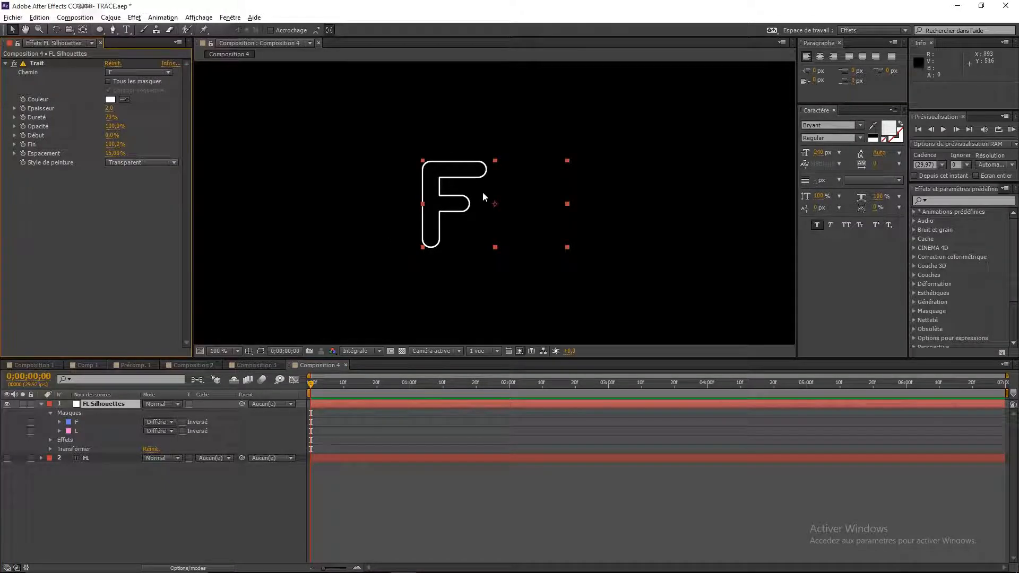
click(108, 81)
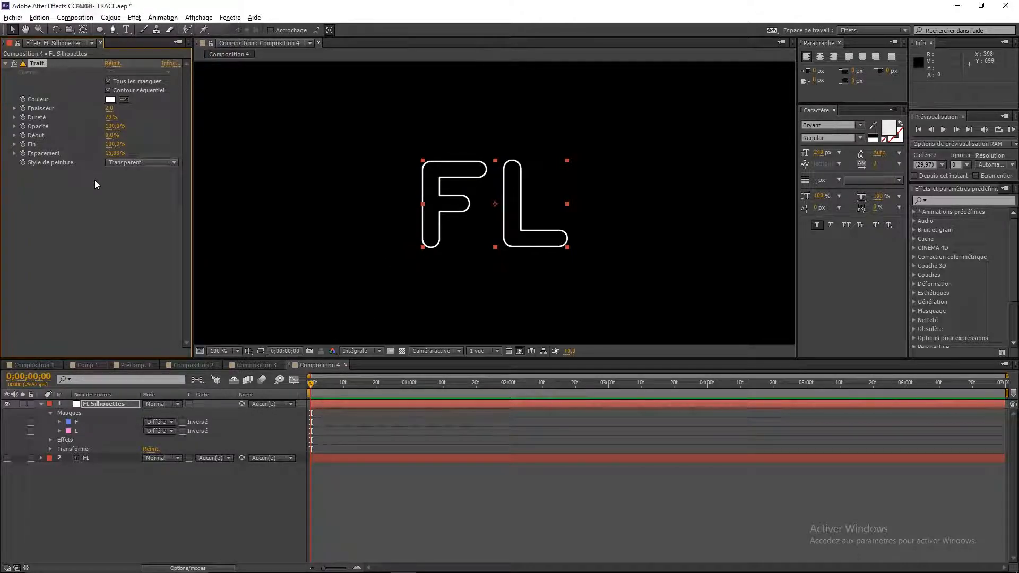
click(142, 145)
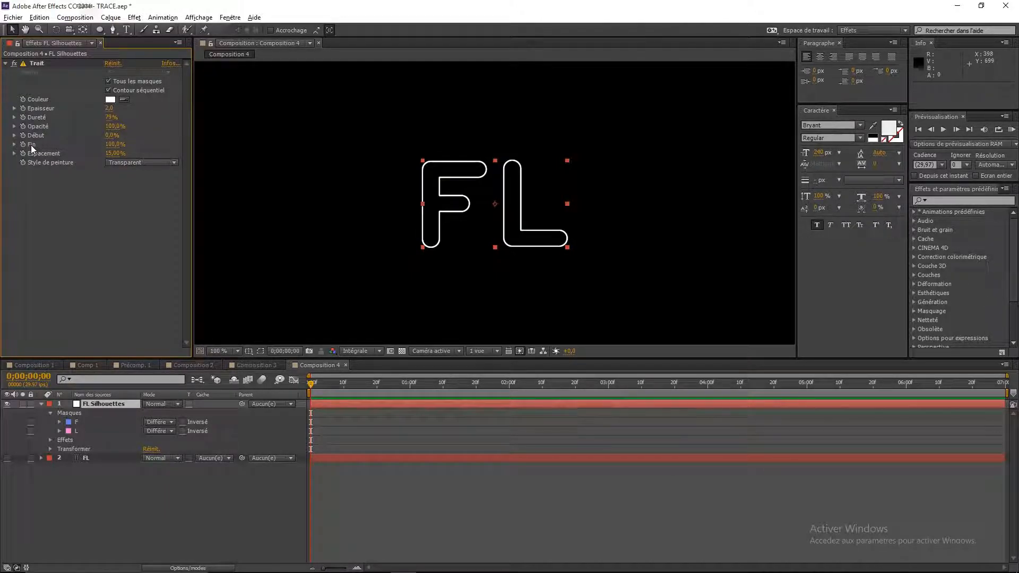
Turn off Contour séquentiel in the Trait effect and vary the Début value to test how both letters are drawn
drag(109, 136, 179, 141)
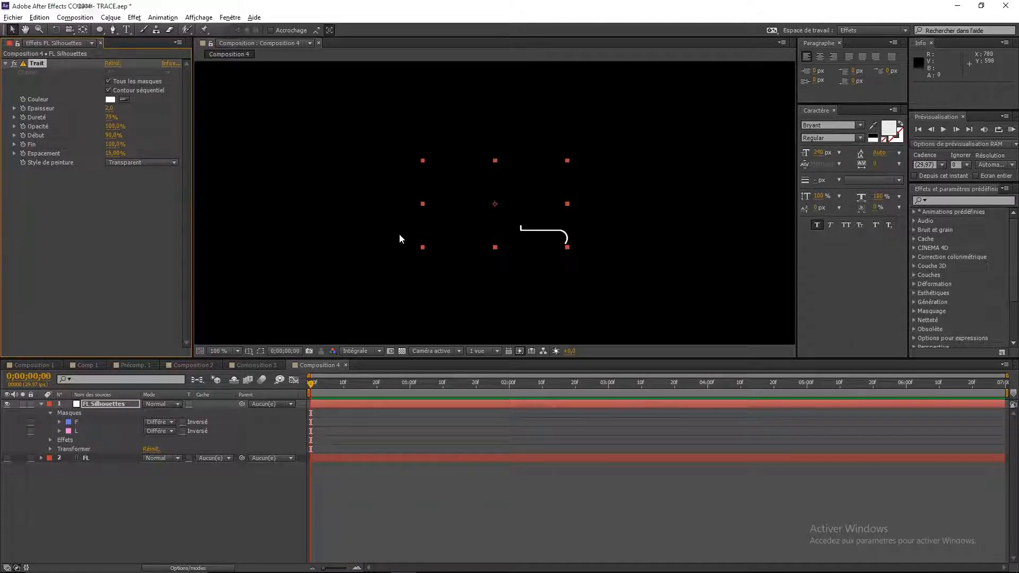
click(109, 91)
mouse_move(111, 139)
mouse_down()
mouse_move(131, 138)
mouse_move(94, 137)
mouse_move(133, 139)
mouse_move(96, 140)
mouse_move(125, 144)
mouse_move(106, 151)
mouse_up()
click(99, 201)
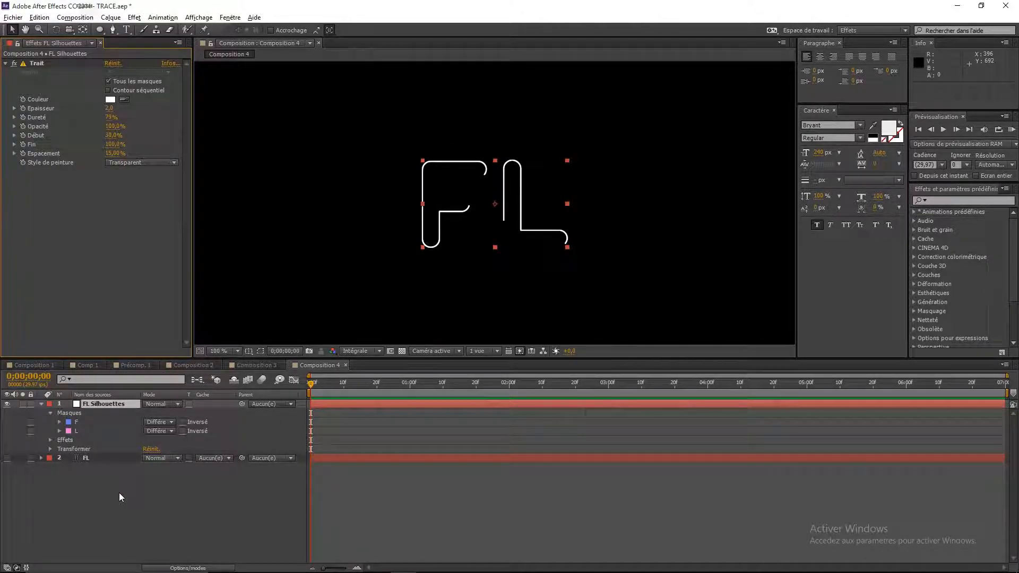
Create a black solid layer named lumière at 1920 x 1080 px
click(111, 17)
mouse_move(160, 30)
click(384, 46)
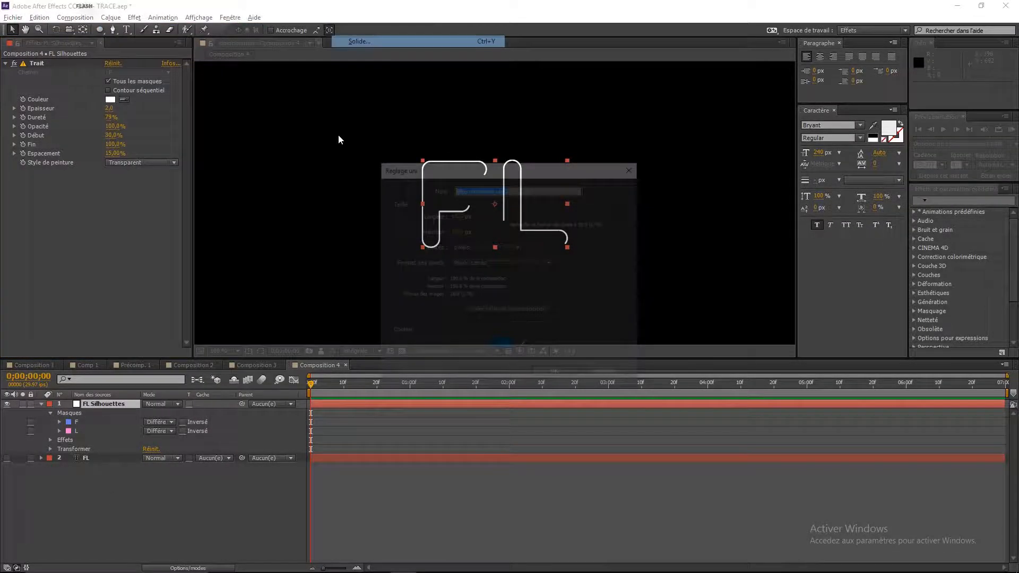
text(lumière)
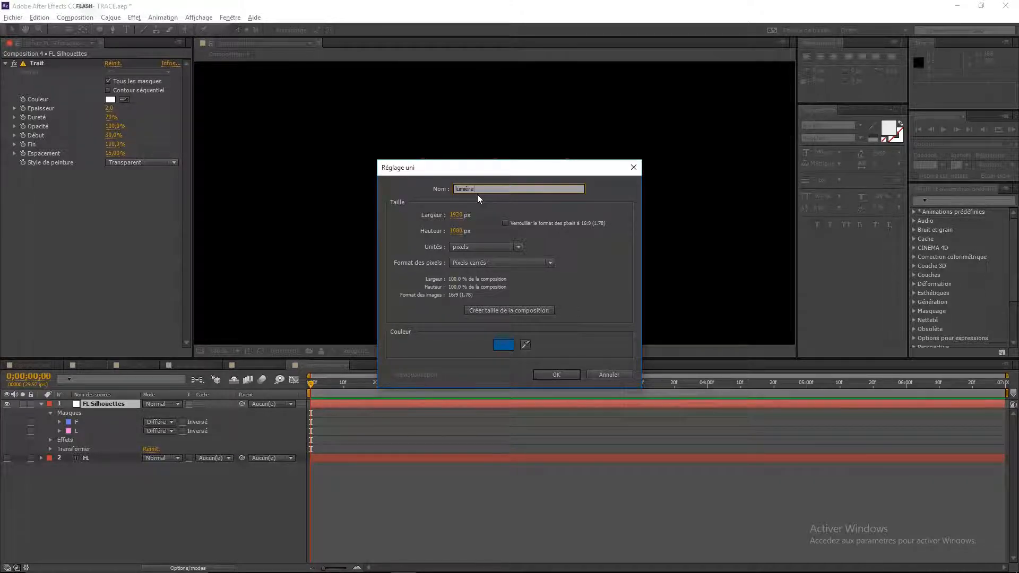
click(525, 345)
click(705, 292)
click(551, 373)
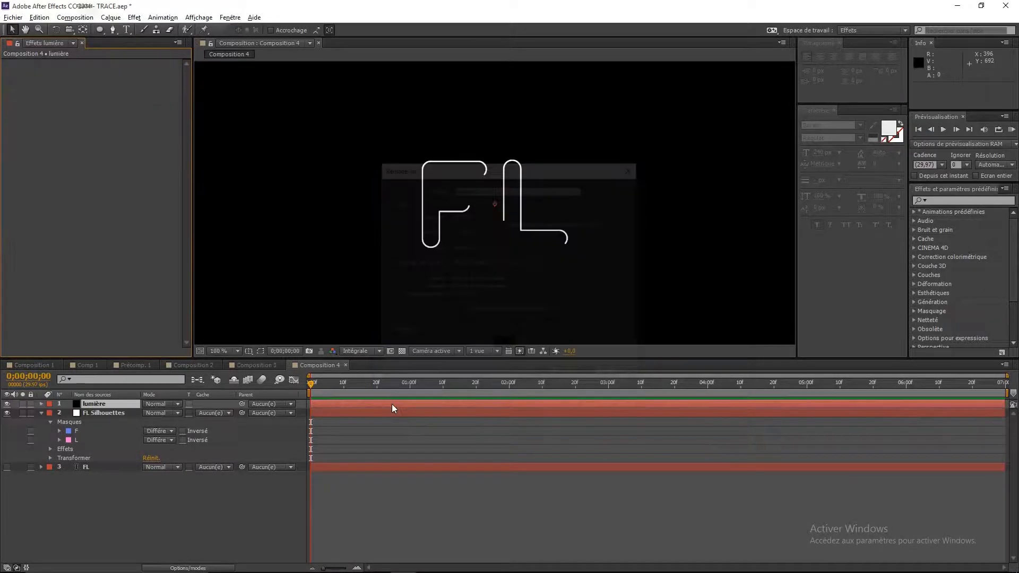
Apply the Lumière parasite effect from the Génération category to the lumière layer and view the whole flare
click(96, 405)
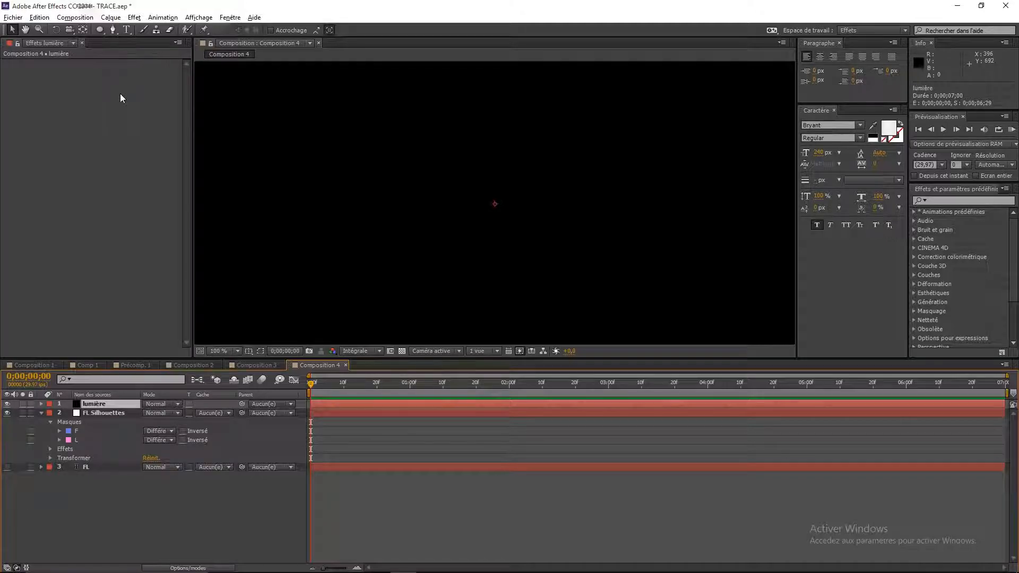
click(134, 17)
mouse_move(170, 173)
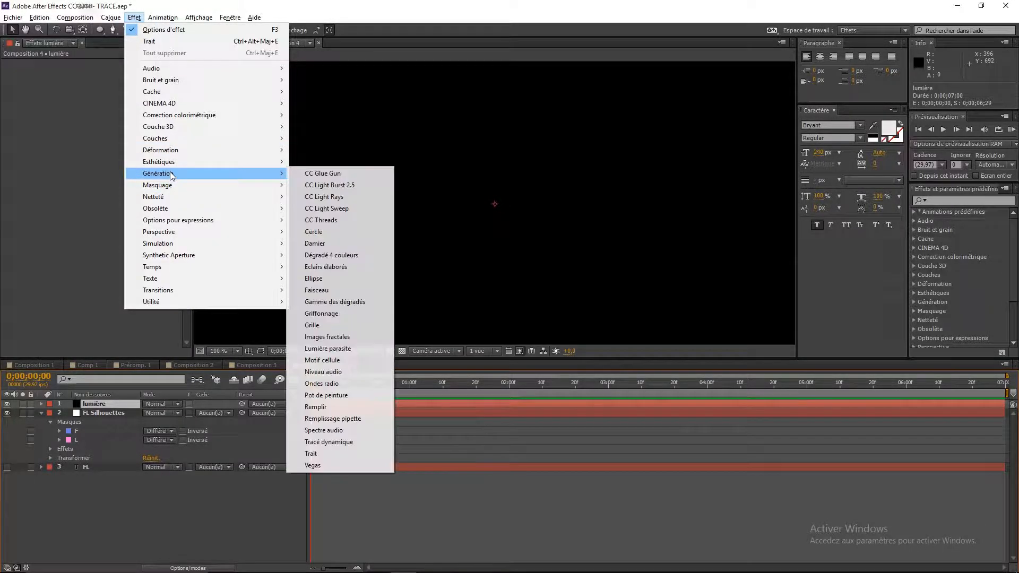
click(339, 350)
scroll(443, 292, down, 4)
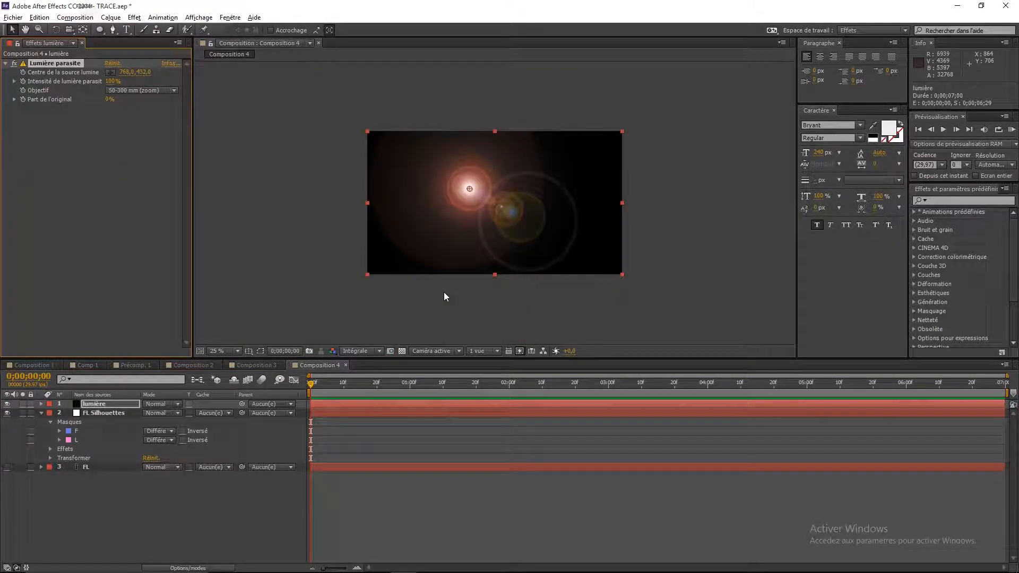
scroll(472, 269, up, 2)
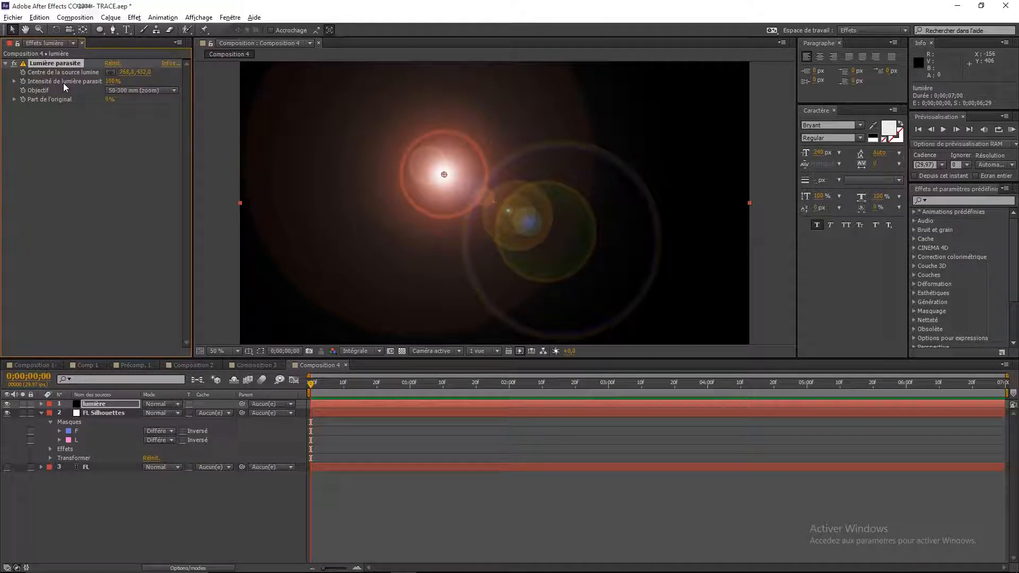
Set the flare intensity of the Lumière parasite effect to 10%
drag(113, 81, 103, 82)
click(112, 81)
text(10)
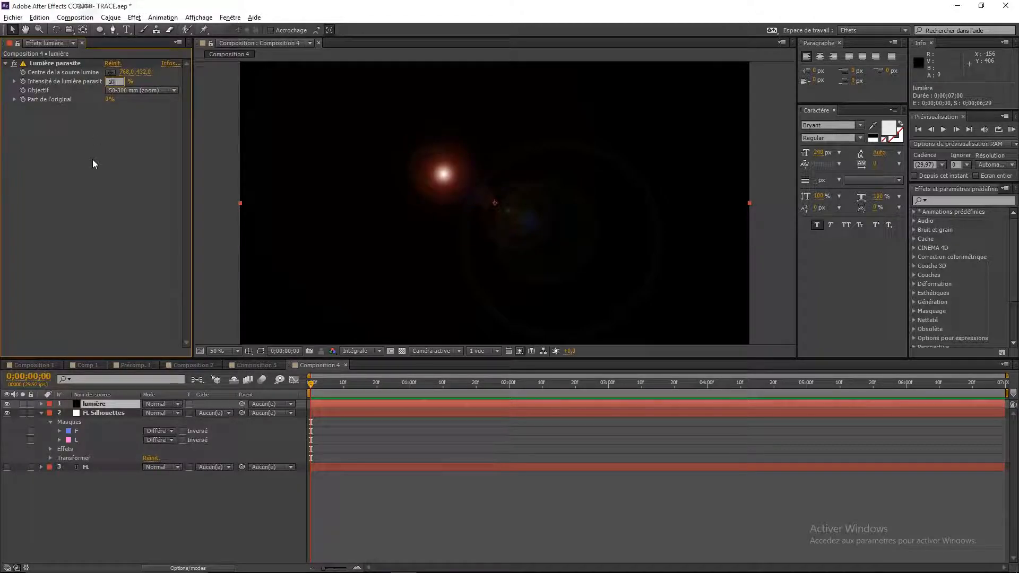
key(Return)
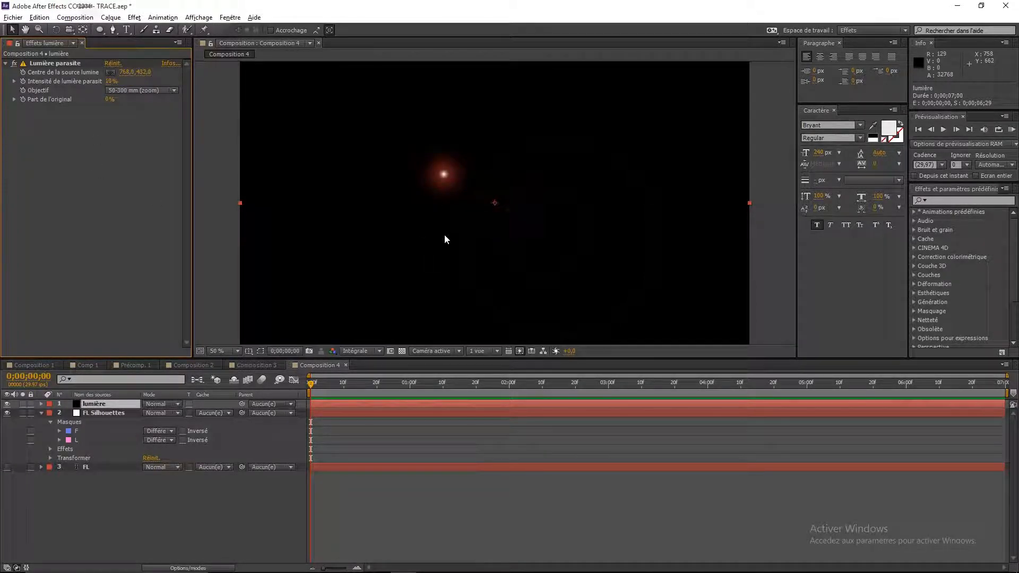
scroll(444, 234, down, 1)
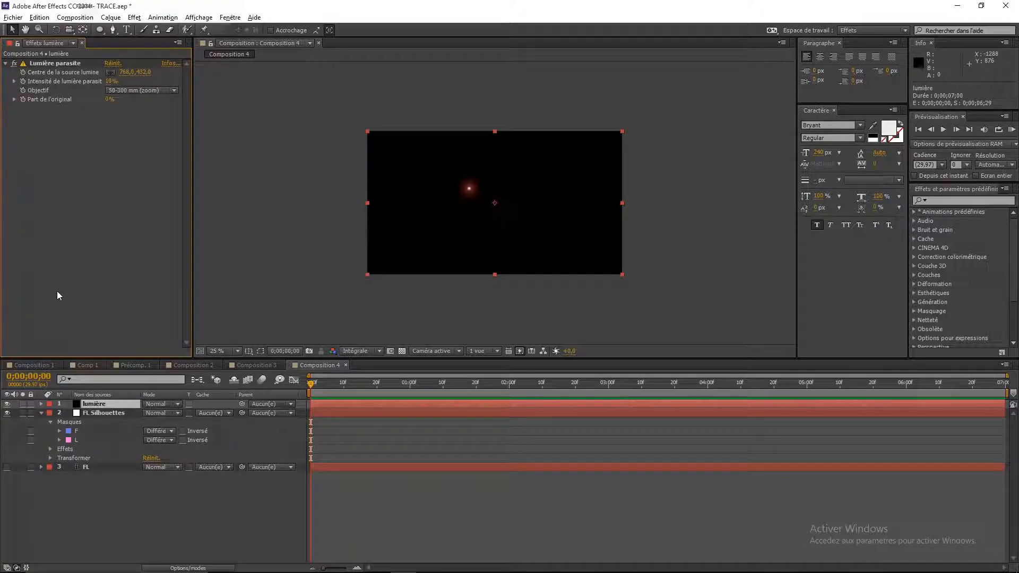
Try the Addition blending mode on the lumière layer and compare it with Normal
click(161, 407)
click(202, 222)
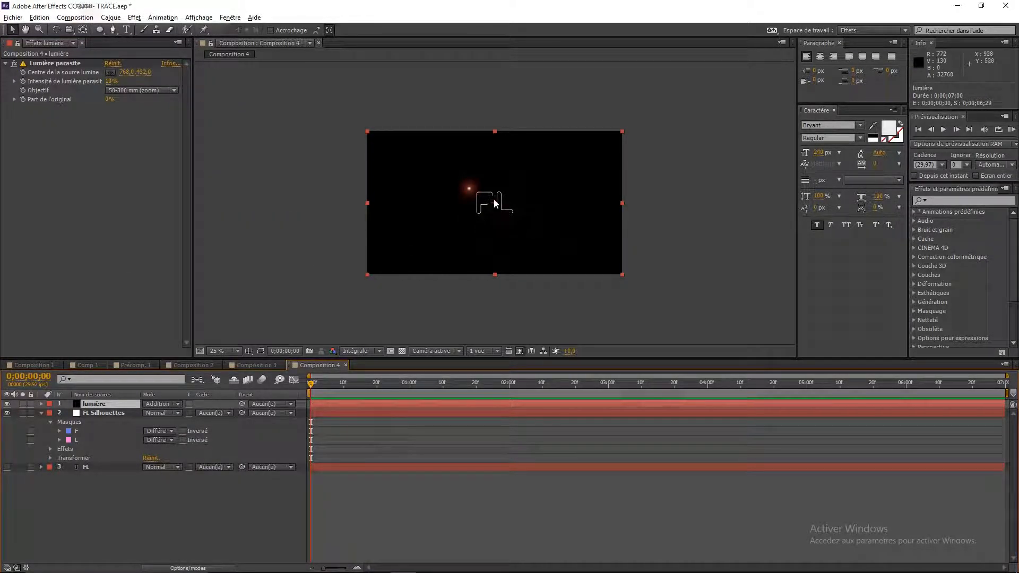
key(period)
click(159, 406)
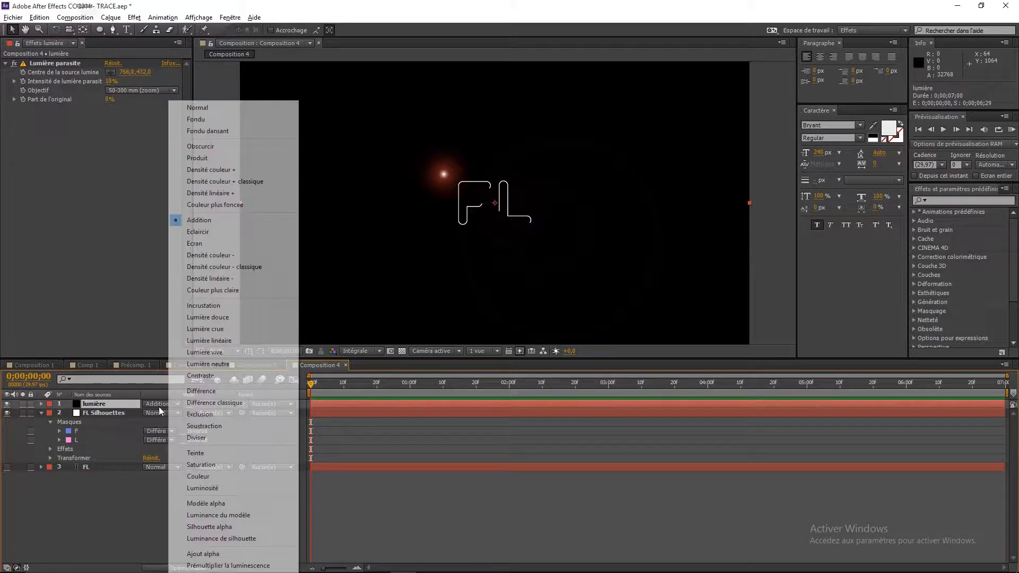
click(197, 107)
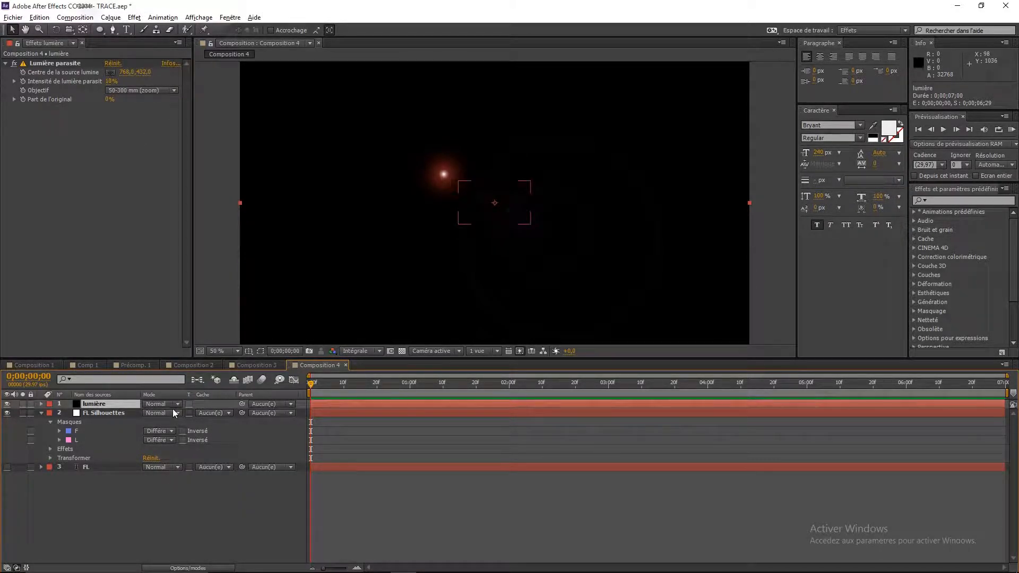
click(173, 406)
click(212, 220)
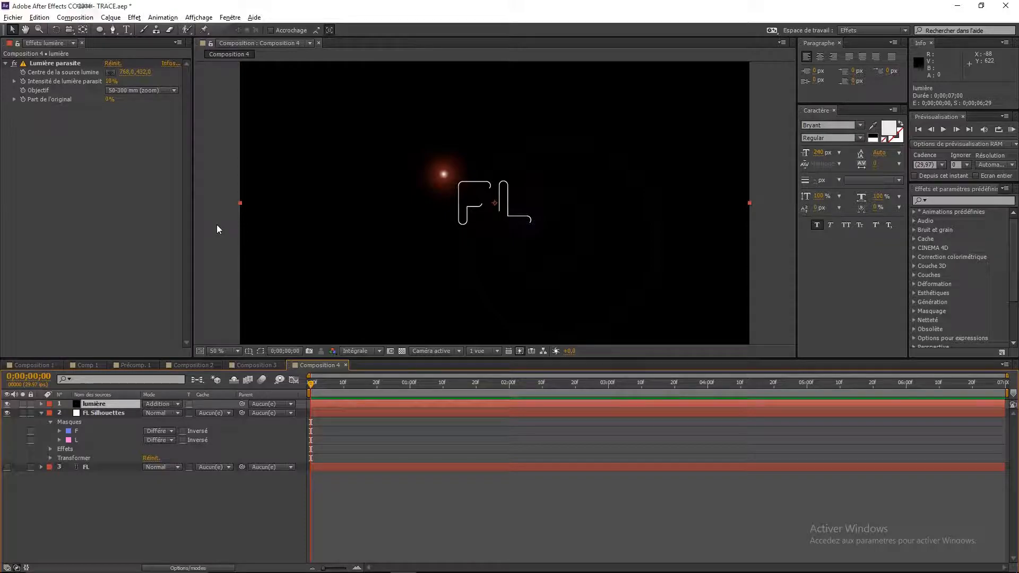
Set the lumière layer's blending mode to Ecran and check how the flare blends with the outlined letters
click(173, 403)
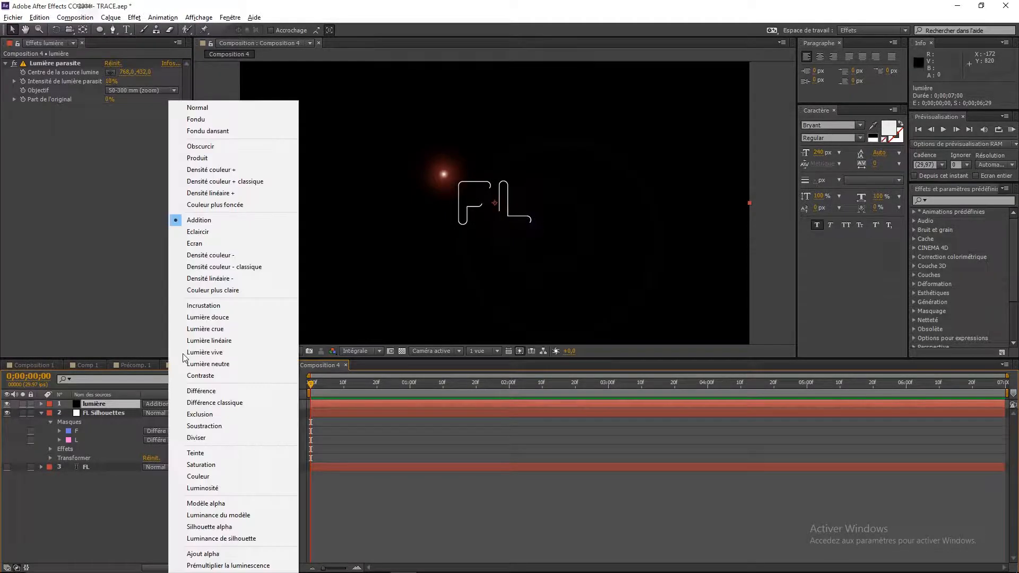
click(201, 240)
key(period)
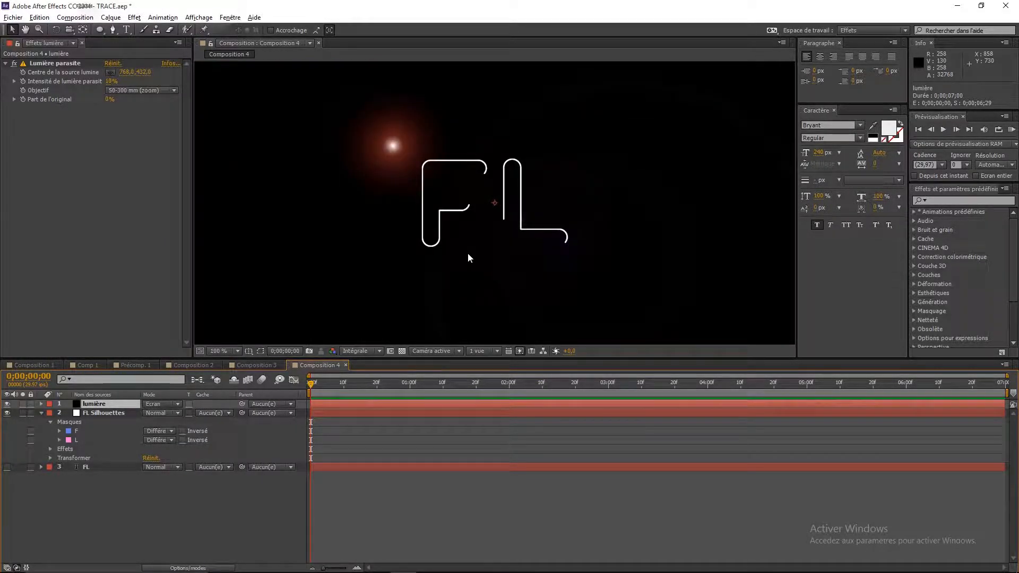
click(186, 513)
key(comma)
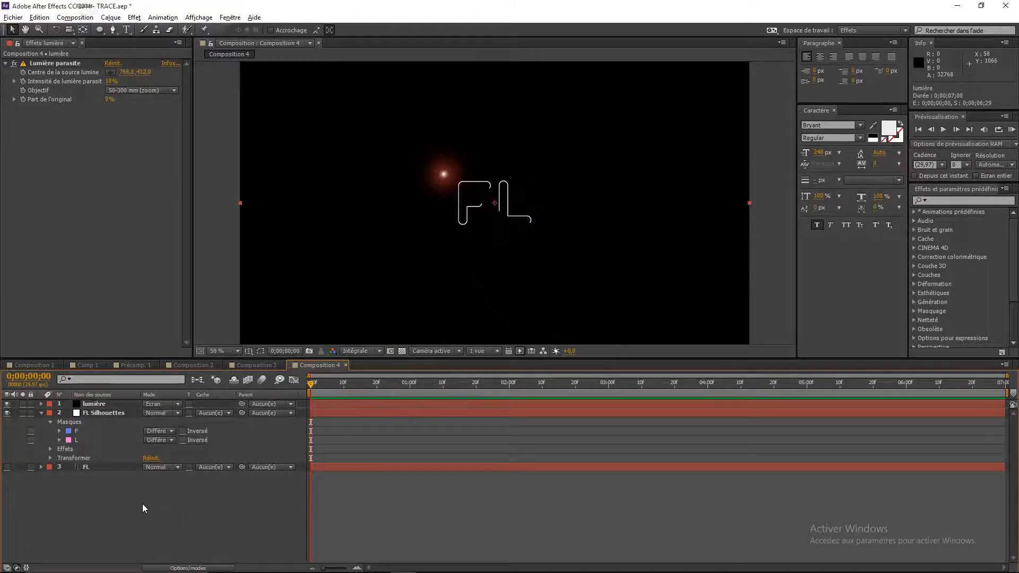
Expand the lumière layer down to the properties of its Lumière parasite effect in the timeline
click(99, 404)
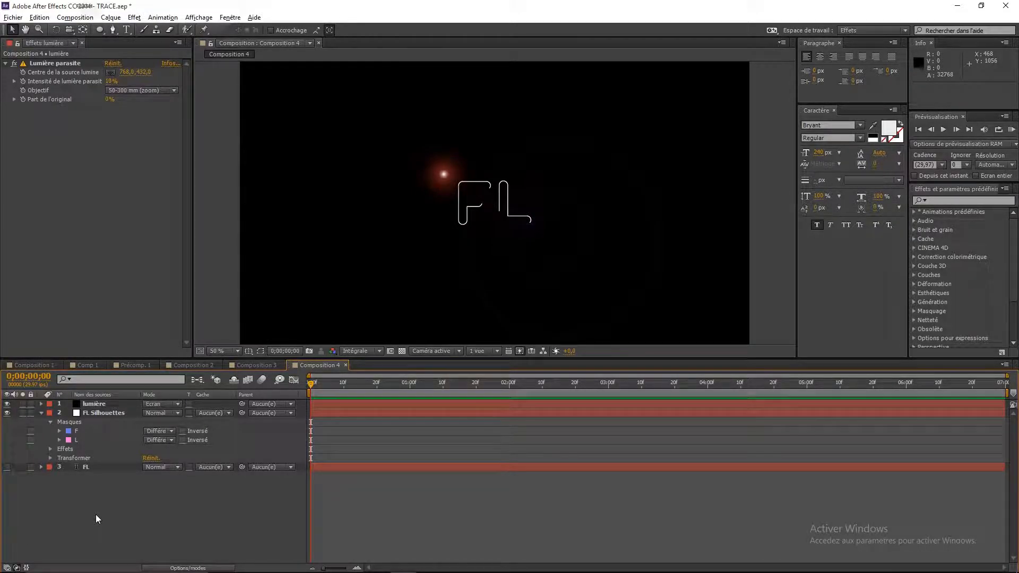
click(41, 403)
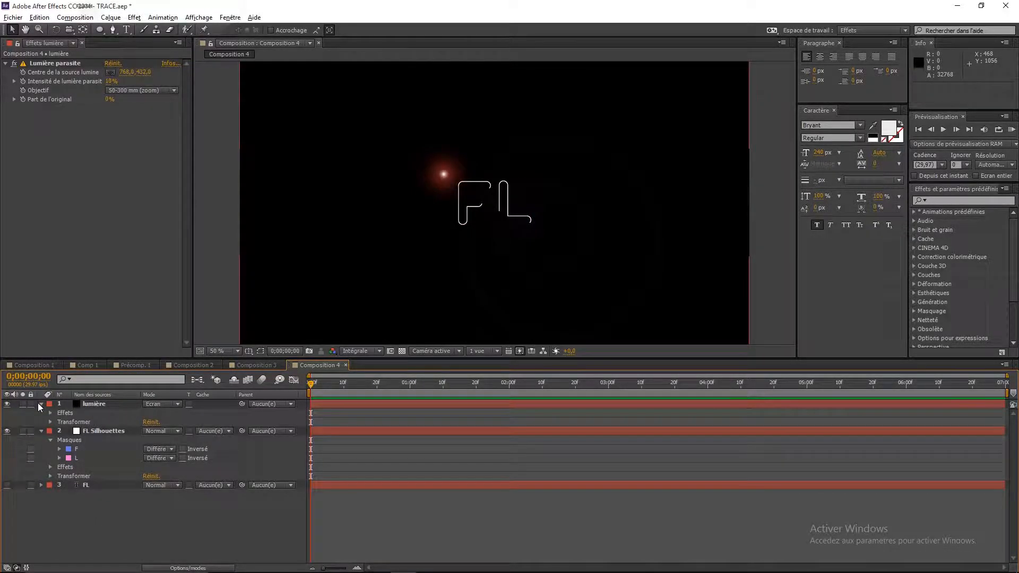
click(50, 413)
click(60, 422)
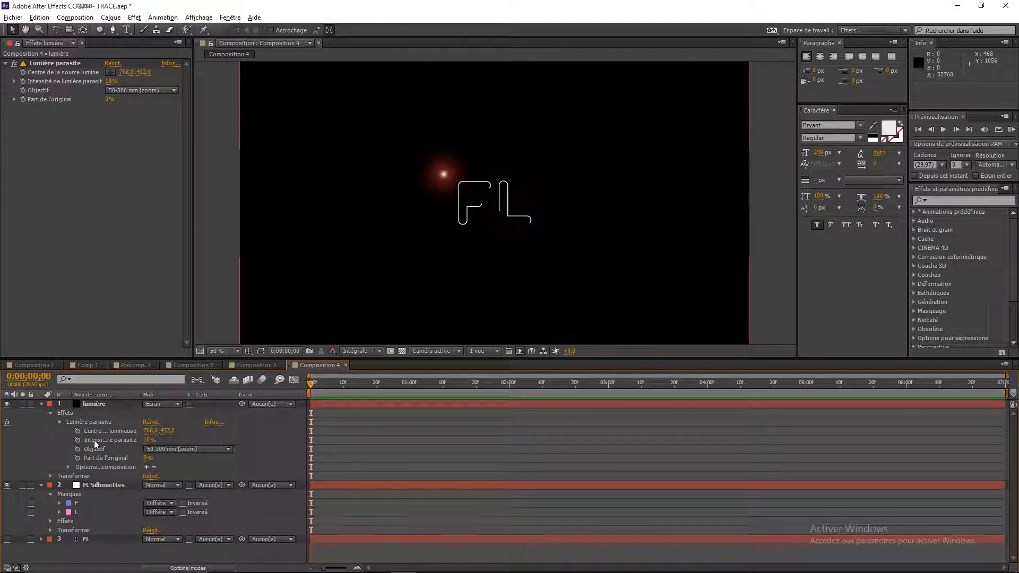
Copy the F mask's Tracé du masque from FL Silhouettes and paste it onto the flare's light source centre at 0 s
click(97, 485)
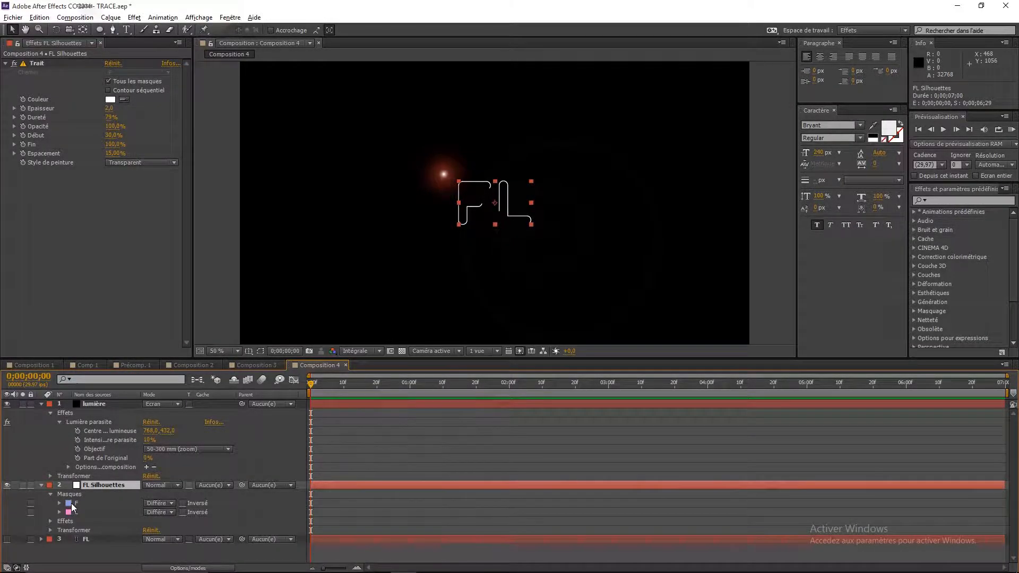
click(70, 503)
click(536, 311)
click(59, 503)
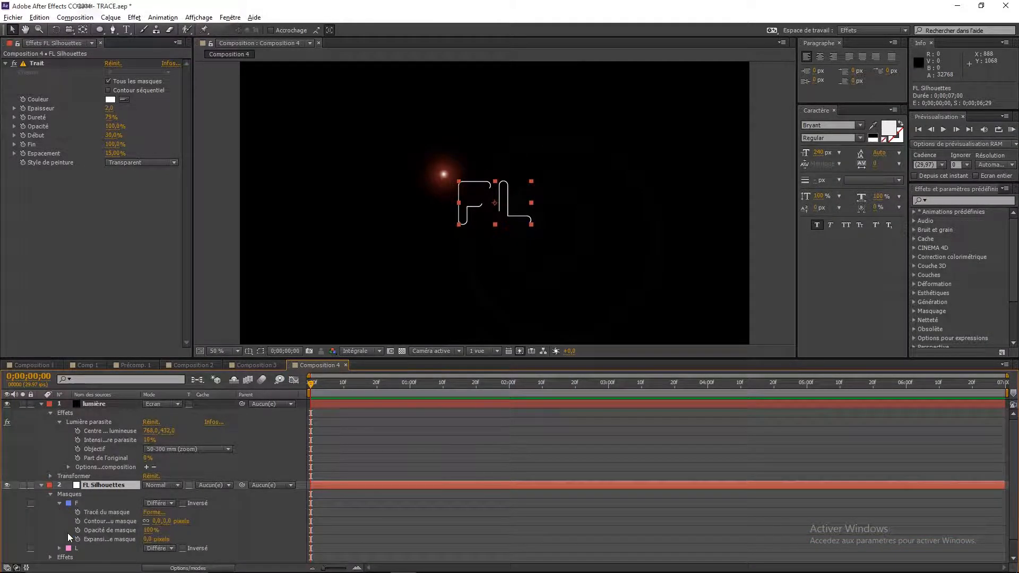
click(111, 511)
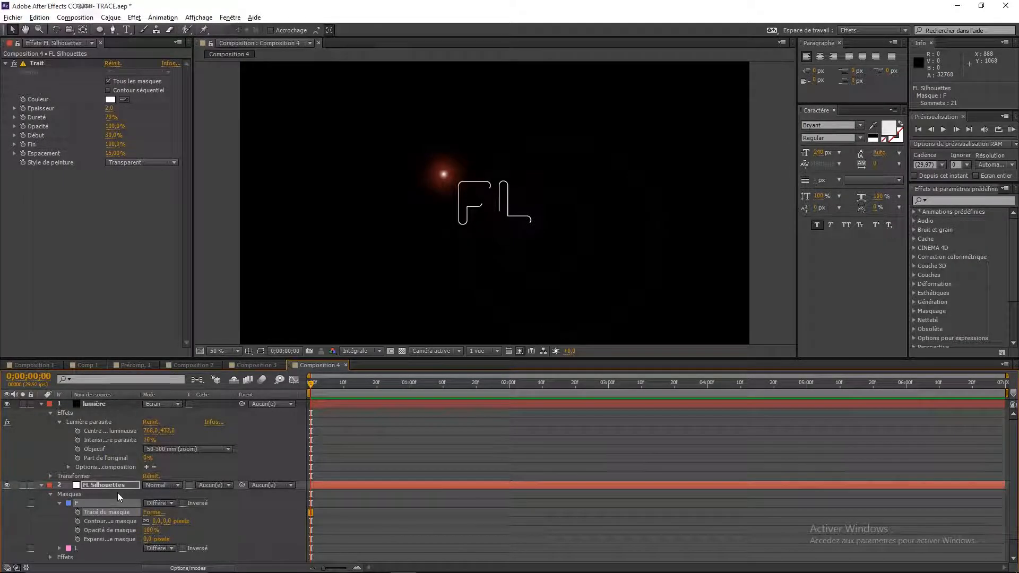
click(97, 431)
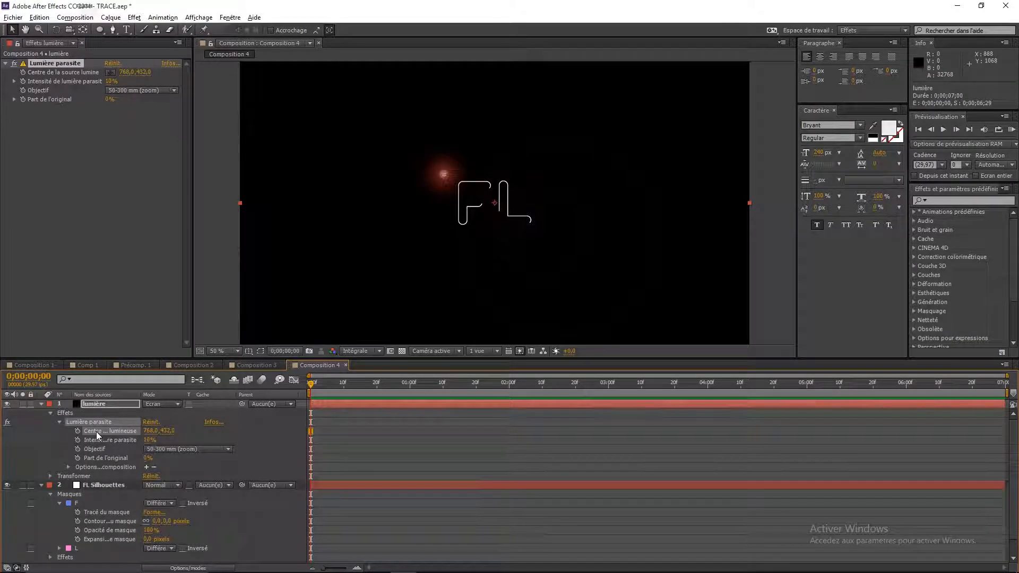
key(ctrl+v)
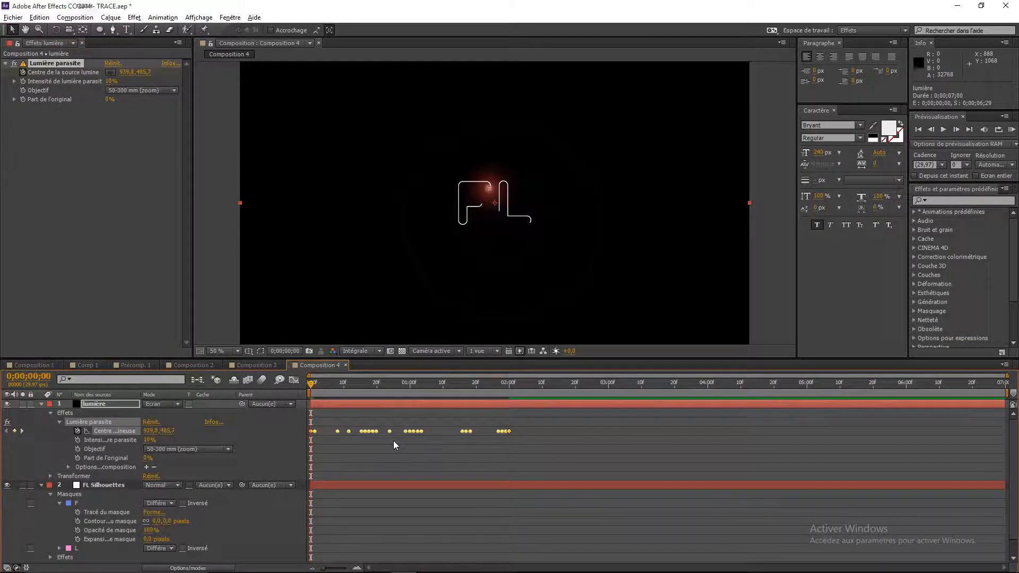
Stretch the flare's path animation so its last keyframe falls at 3 seconds, and scrub through the motion
click(478, 438)
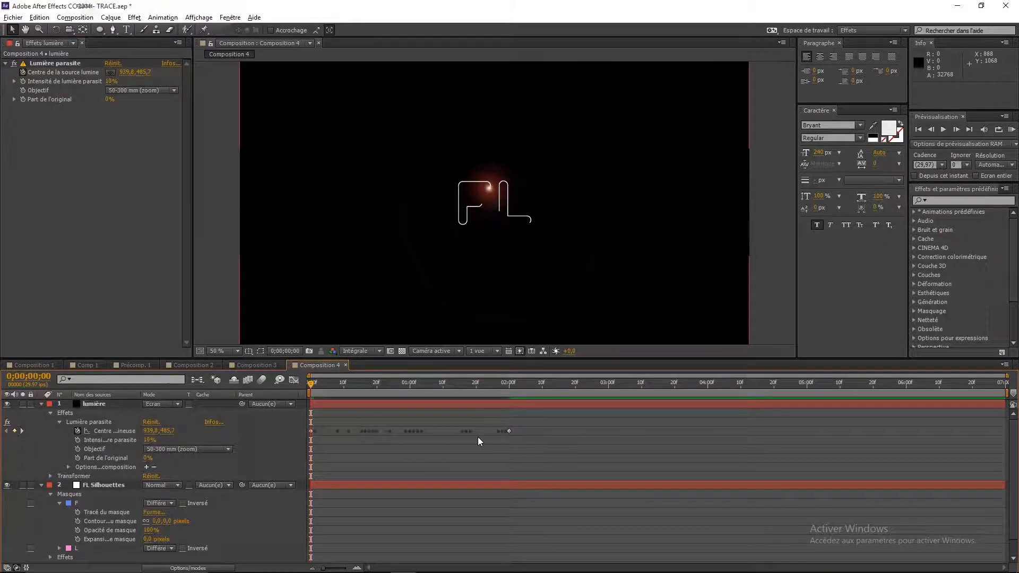
drag(509, 431, 610, 435)
click(606, 381)
click(611, 436)
drag(594, 381, 467, 403)
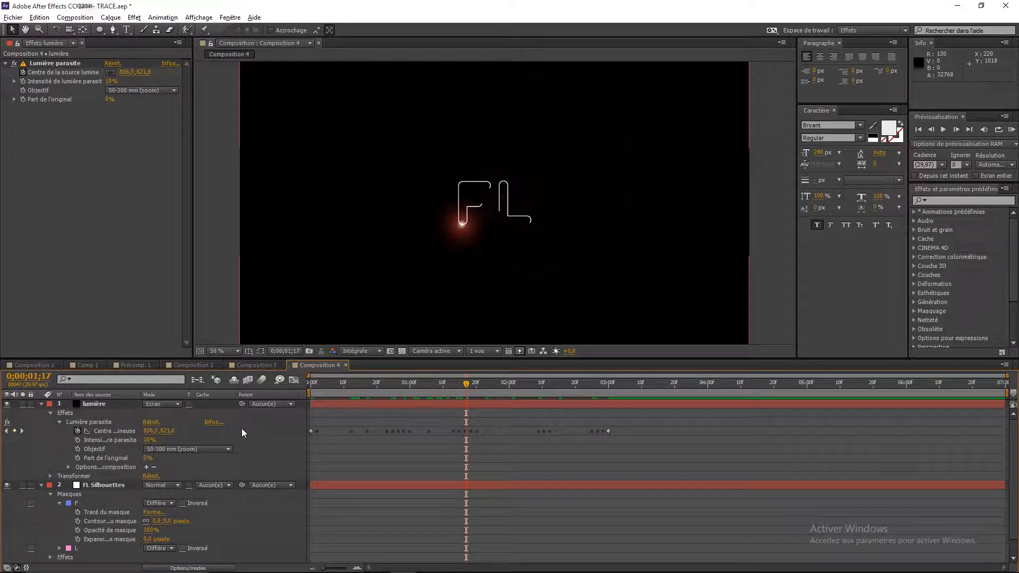
Set the Trait effect's Début on FL Silhouettes to 0% and reveal the effect's properties in the timeline
click(103, 484)
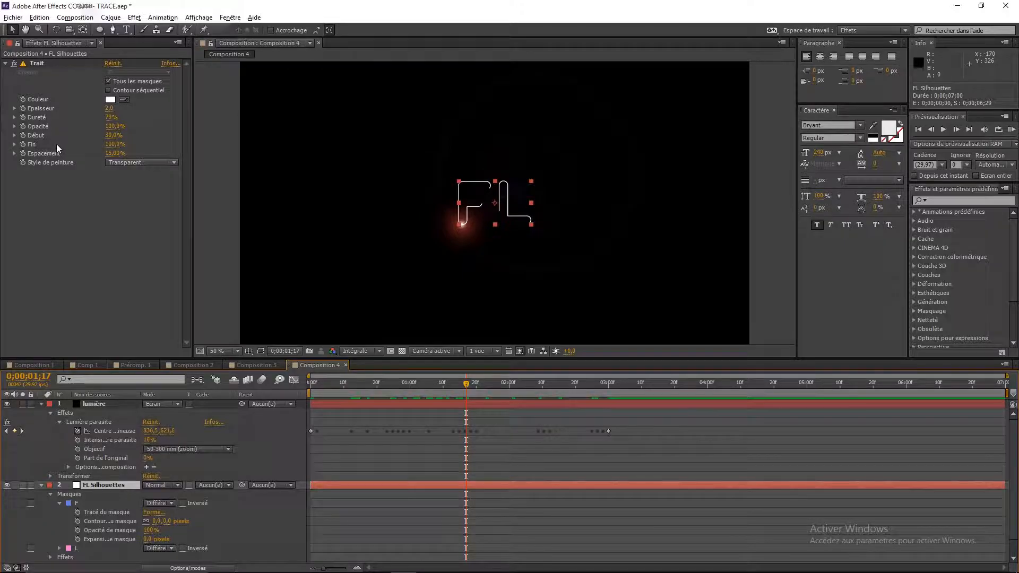
click(111, 136)
key(Return)
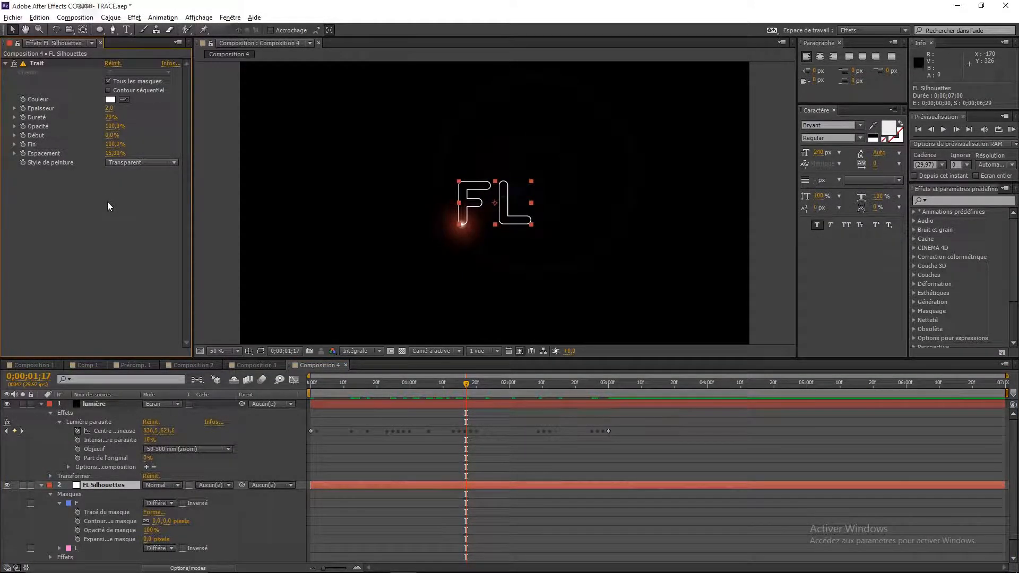
double_click(32, 145)
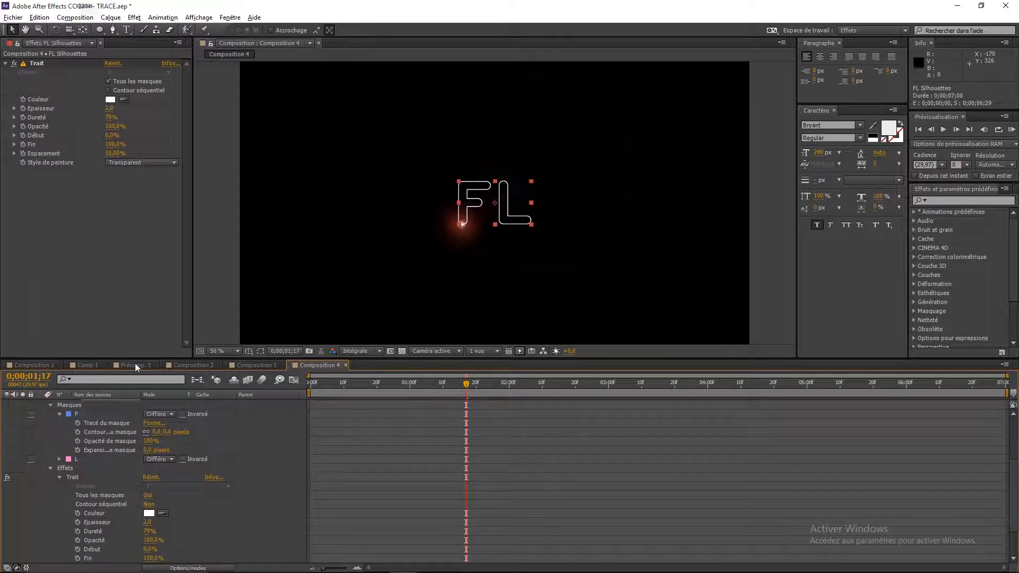
Keyframe the Trait effect's Fin on FL Silhouettes at 0% at 0 s and 100% at 3 s
drag(465, 383, 308, 397)
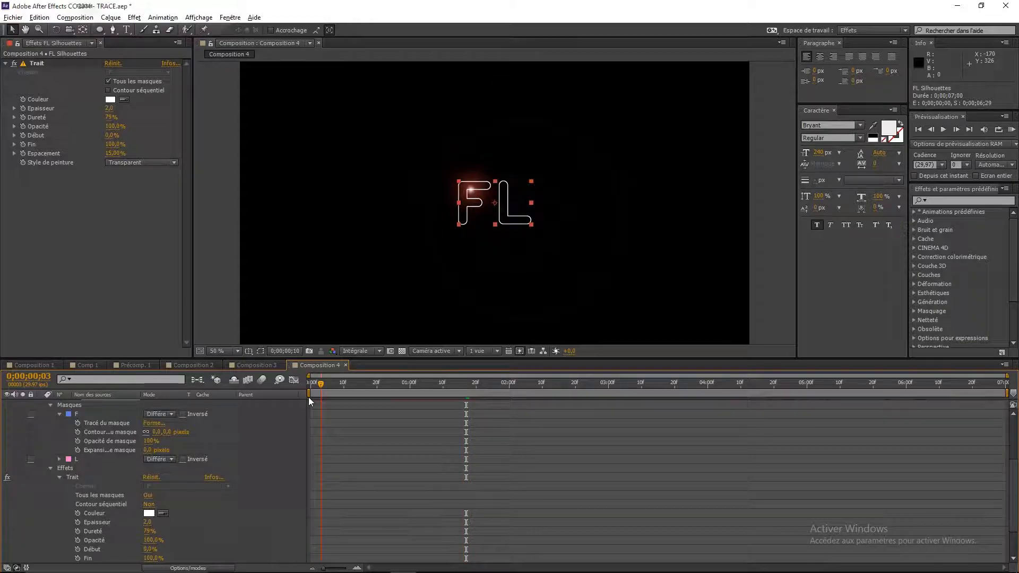
click(113, 145)
text(0)
key(Return)
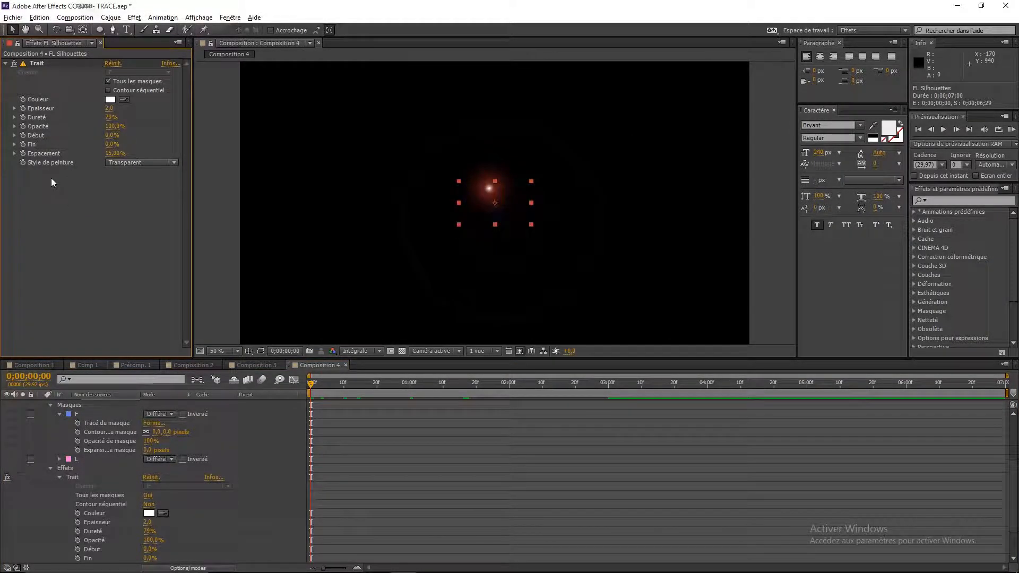
click(23, 144)
drag(310, 381, 609, 394)
click(110, 144)
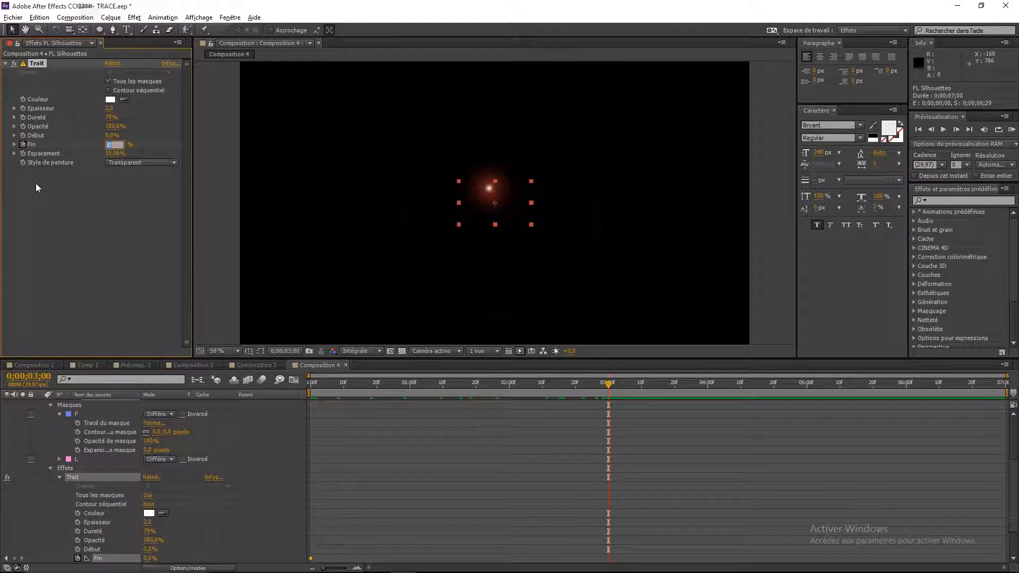
text(100)
key(Return)
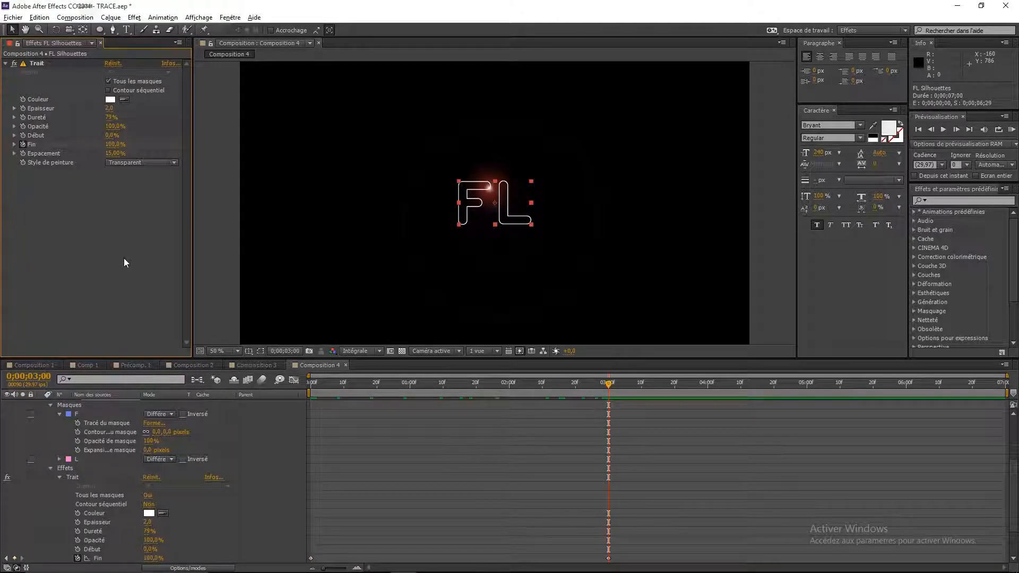
Scrub through the stroke animation up close to check how the flare follows the outline of the F
mouse_move(608, 383)
mouse_down()
mouse_move(439, 397)
mouse_move(407, 386)
mouse_up()
scroll(476, 231, up, 2)
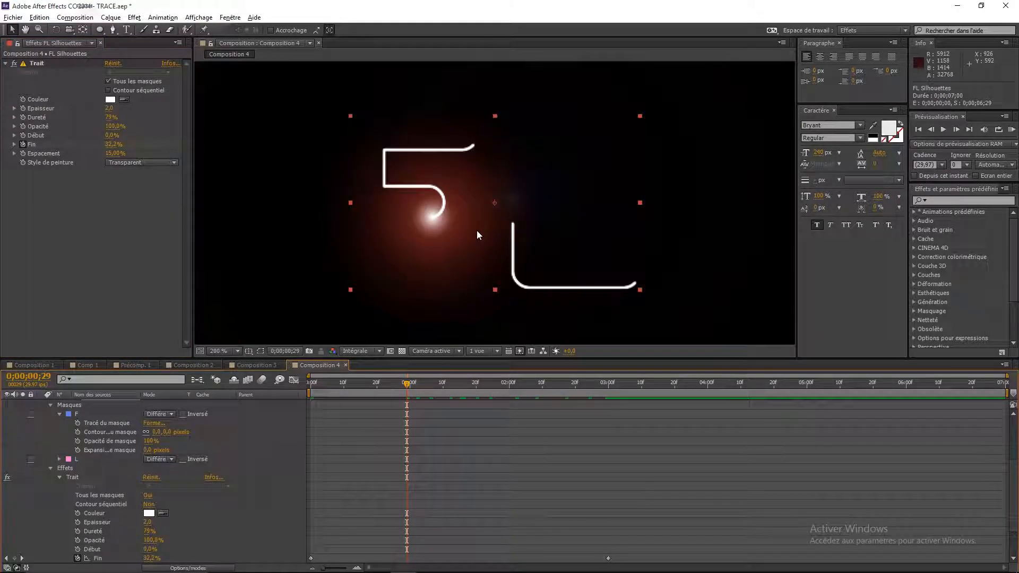
click(310, 384)
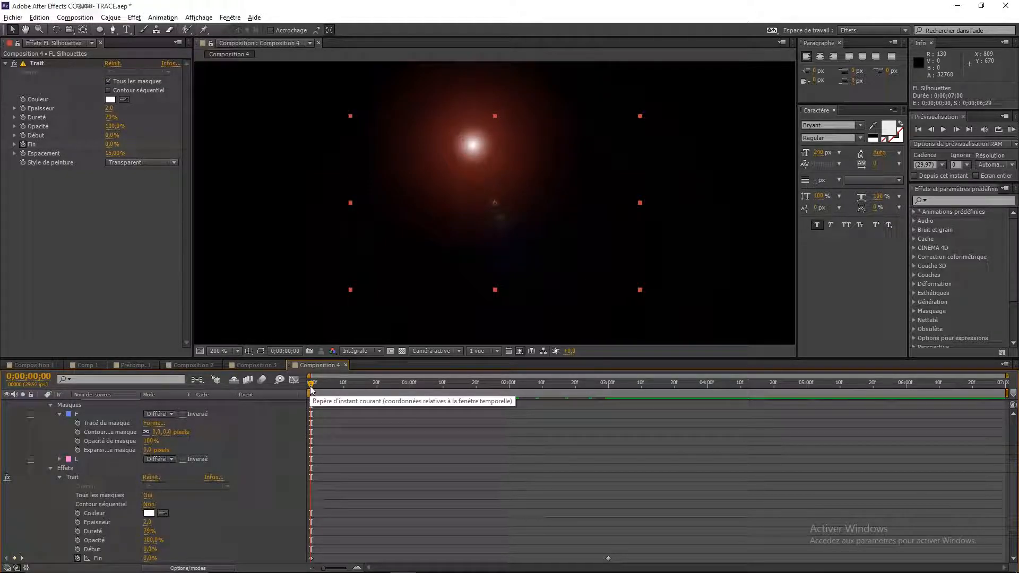
mouse_move(311, 386)
mouse_down()
mouse_move(614, 393)
mouse_move(311, 390)
mouse_move(570, 392)
mouse_up()
scroll(441, 253, down, 1)
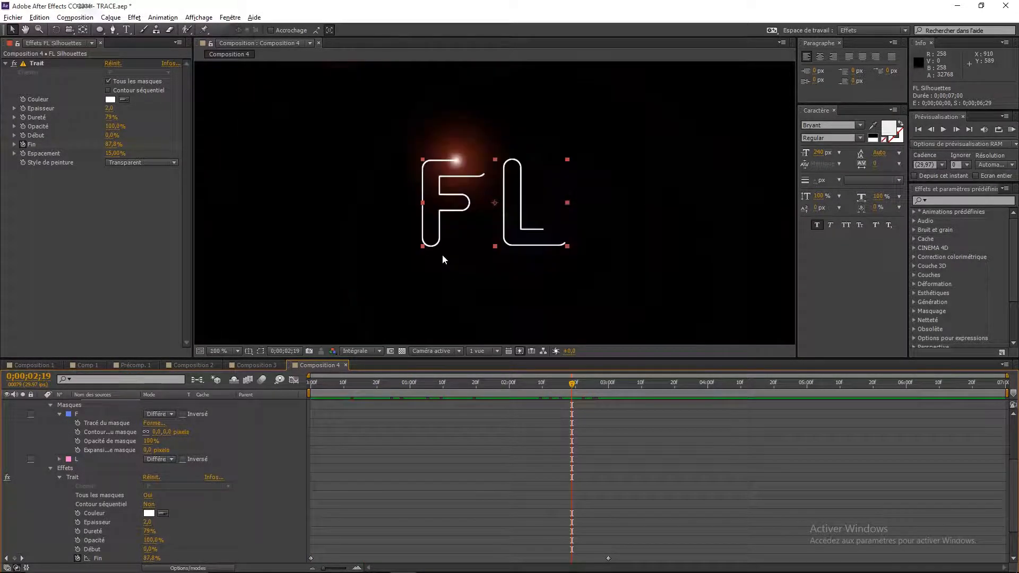
scroll(442, 253, down, 1)
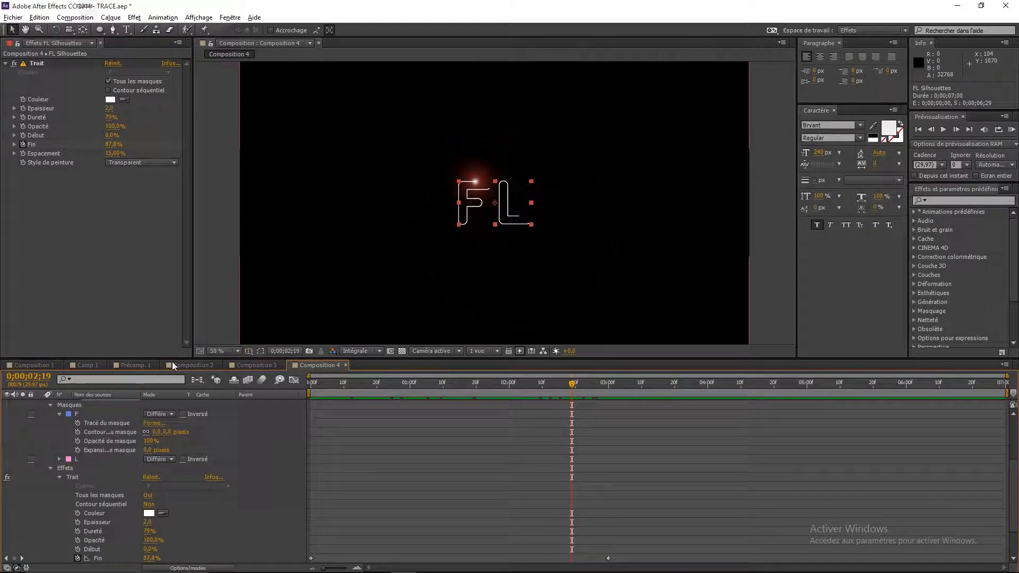
Rename the lumière layer as lumière F
scroll(81, 469, up, 2)
scroll(81, 469, up, 3)
click(94, 403)
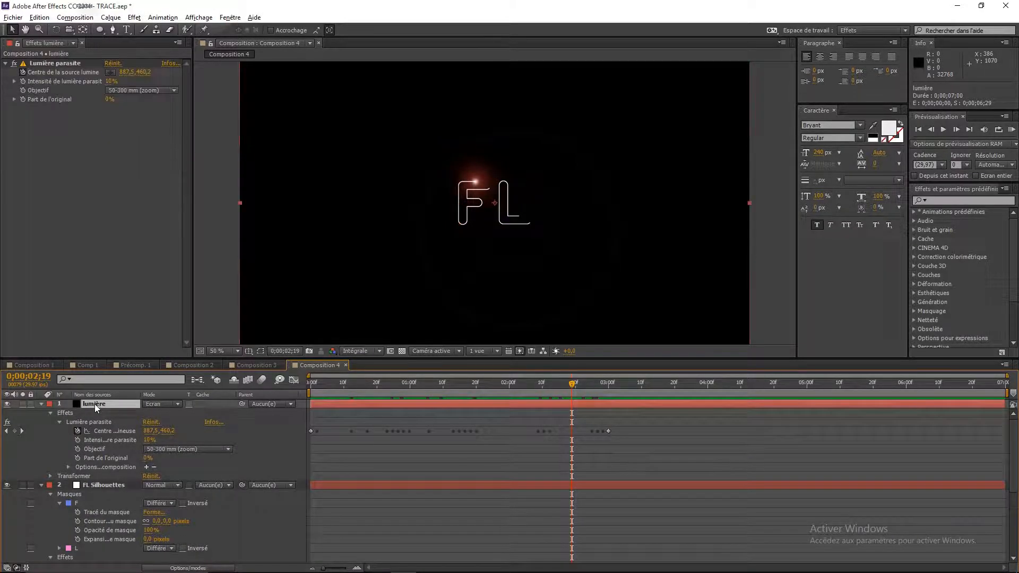
right_click(94, 404)
click(122, 560)
click(122, 401)
text(F)
click(112, 426)
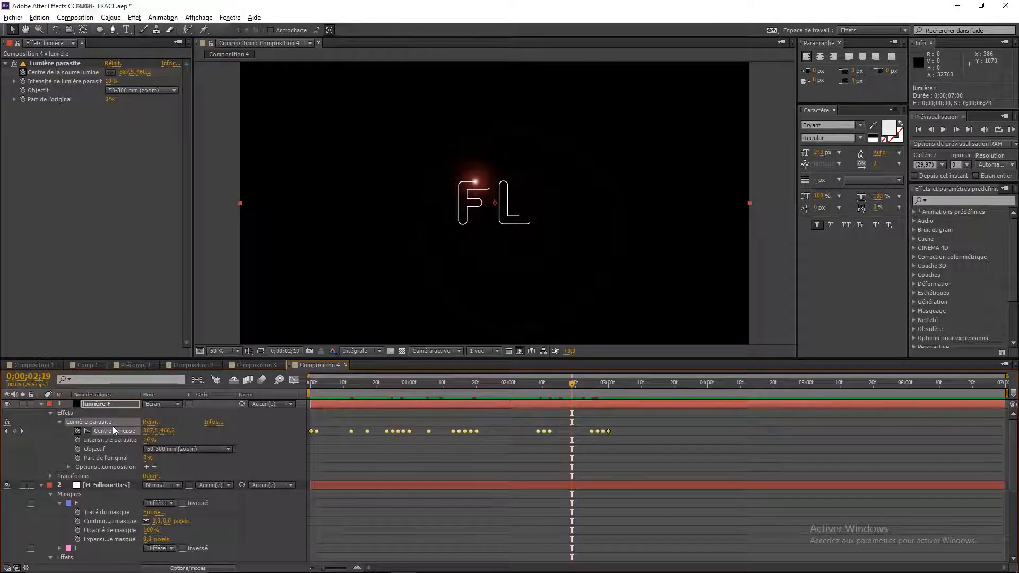
Duplicate the lumière F layer and rename the lower of the two layers as lumière L
click(110, 403)
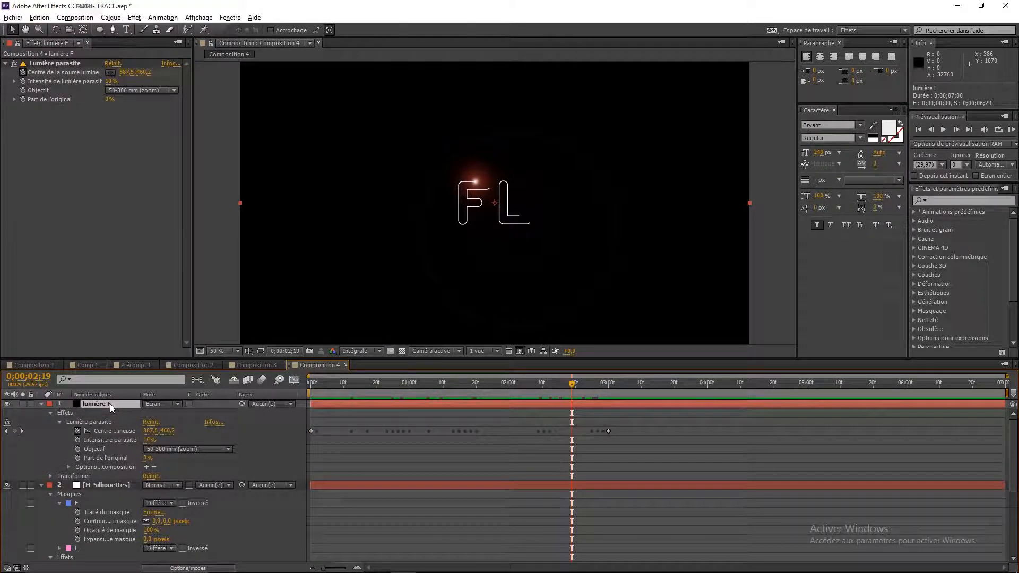
key(Caps_Lock)
key(ctrl+d)
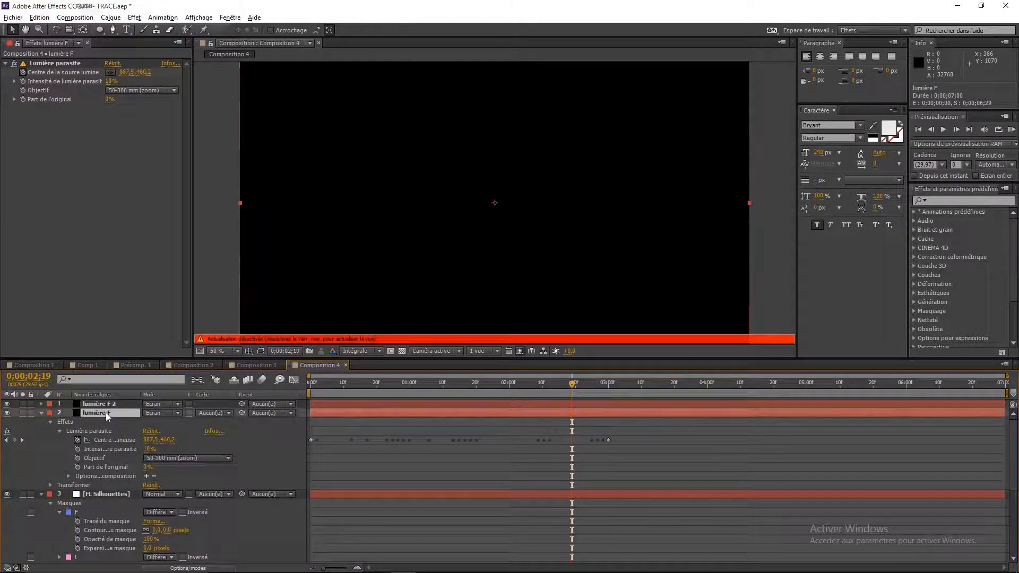
right_click(106, 413)
click(143, 564)
click(114, 412)
key(BackSpace)
text(L)
Rename the lumière F 2 layer as lumière F
right_click(114, 404)
click(143, 564)
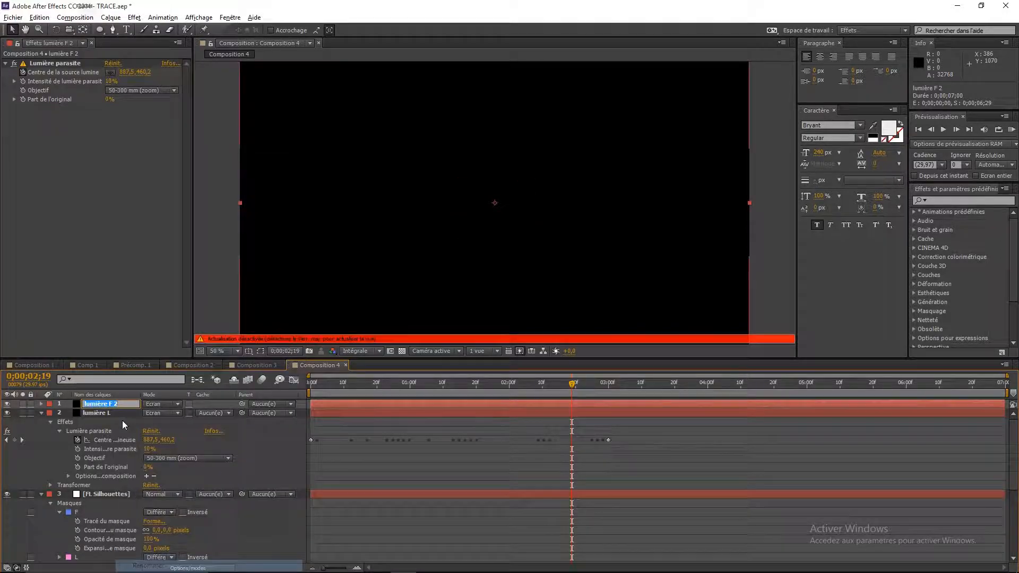
key(End)
key(BackSpace)
key(BackSpace)
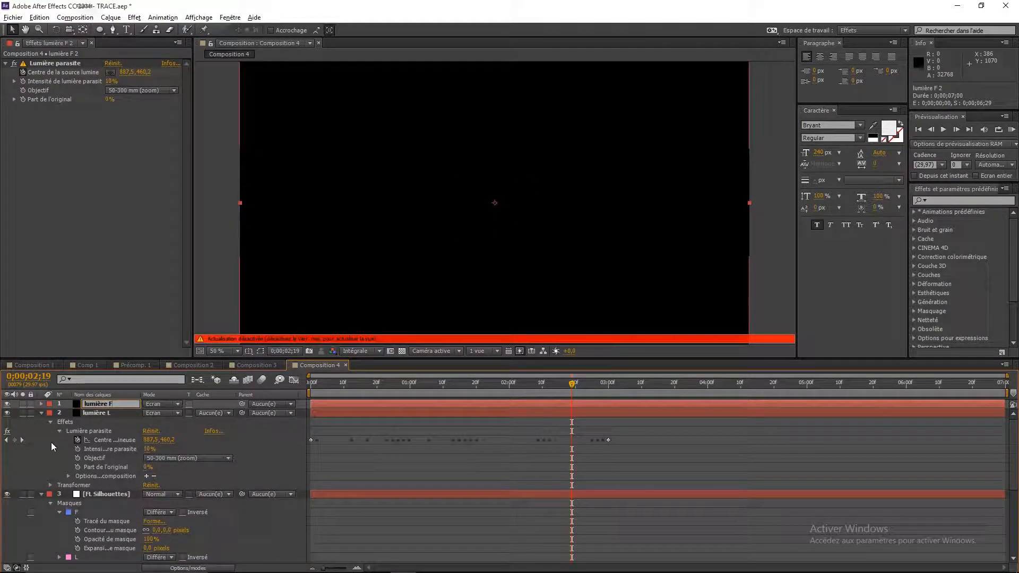
key(Return)
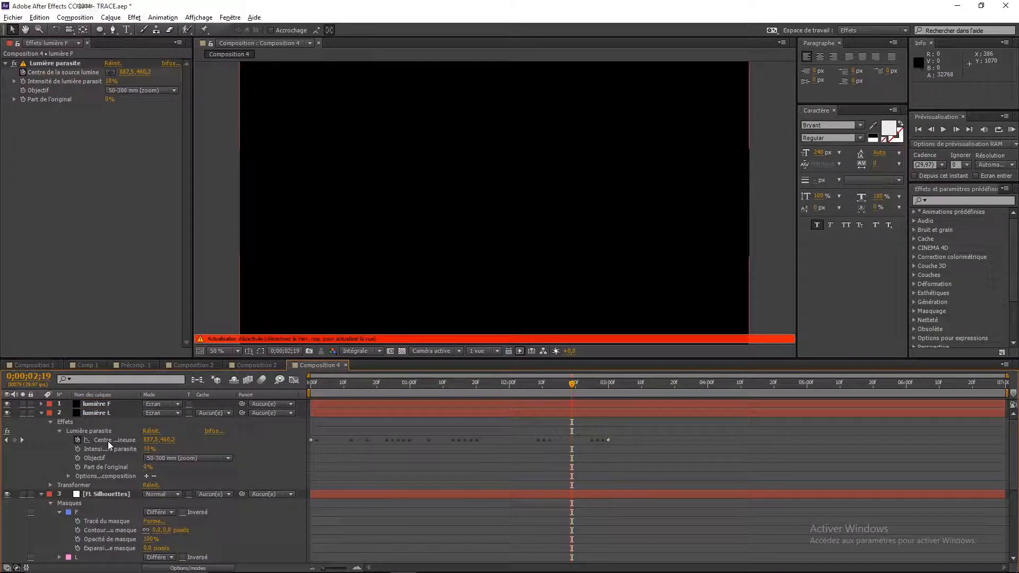
key(Caps_Lock)
Replace the light source centre keyframes on lumière L with the L mask's Tracé du masque from FL Silhouettes, pasted at 0 s
click(105, 415)
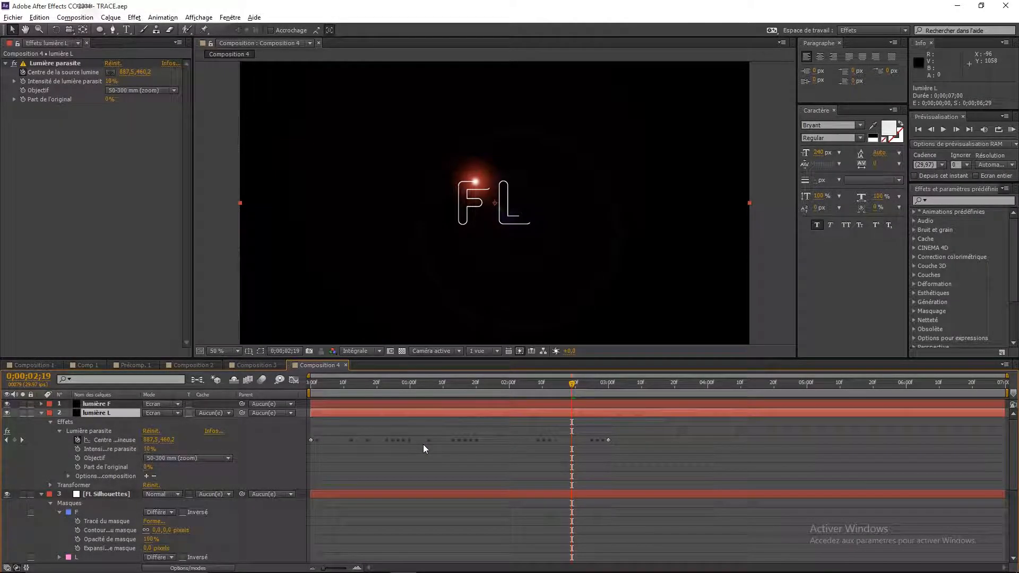
click(77, 440)
scroll(95, 505, down, 2)
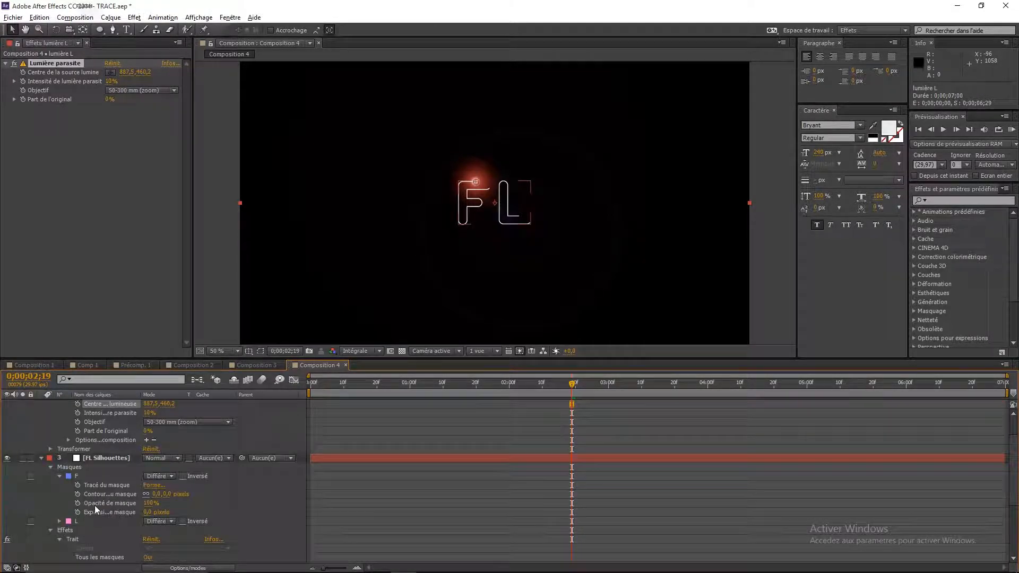
click(59, 476)
click(60, 485)
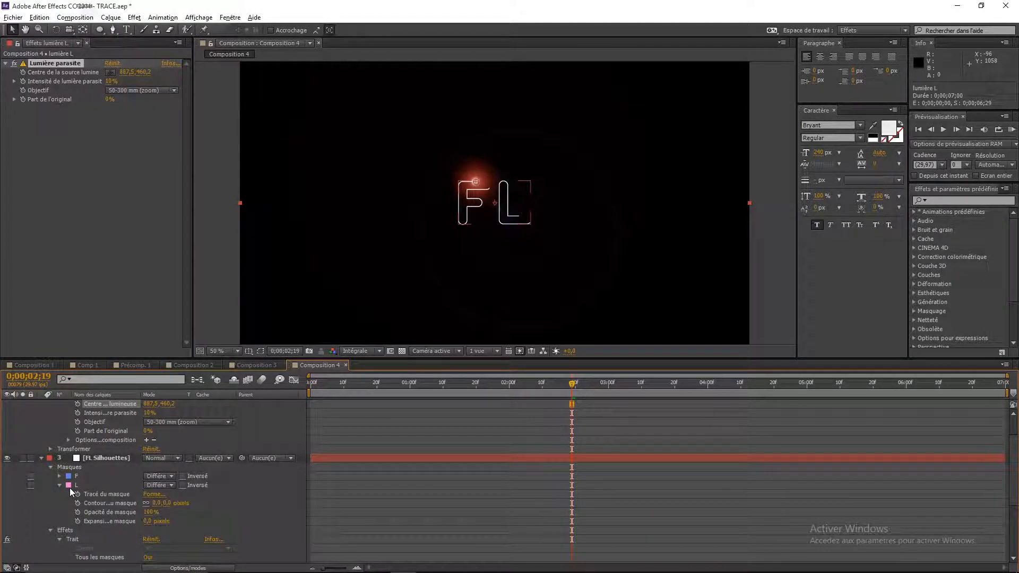
click(112, 495)
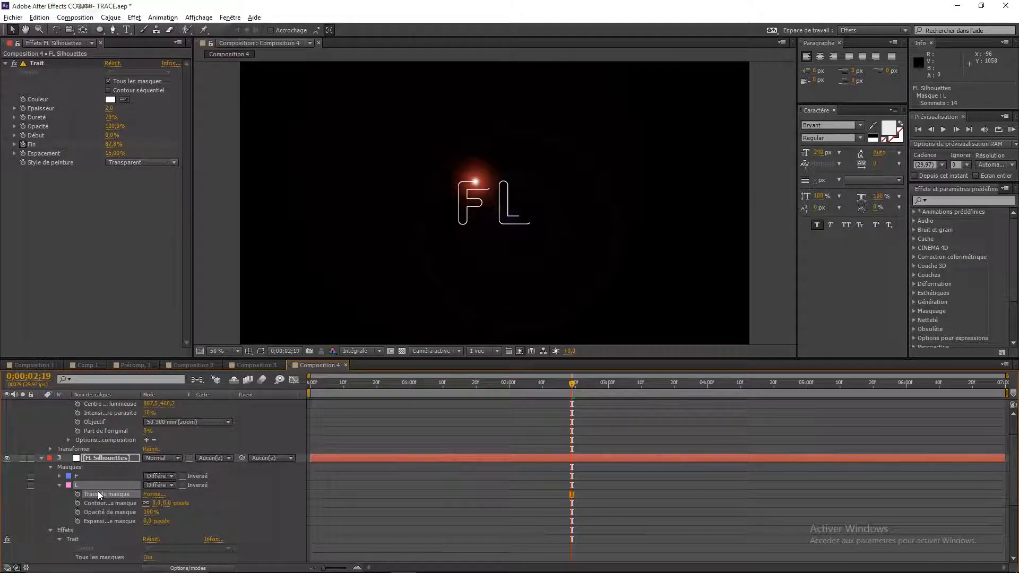
scroll(98, 491, up, 2)
click(100, 443)
drag(556, 383, 303, 399)
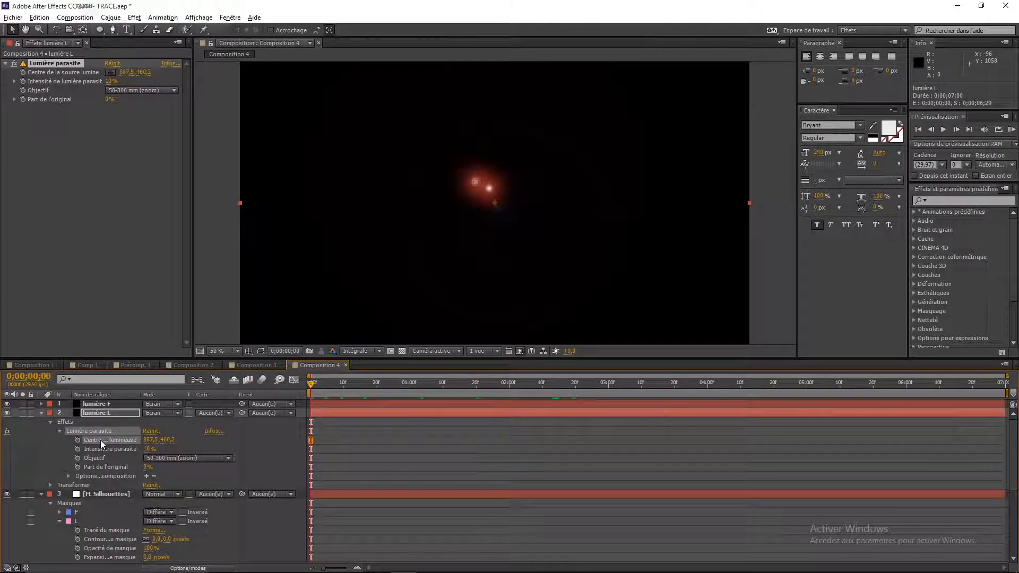
key(ctrl+v)
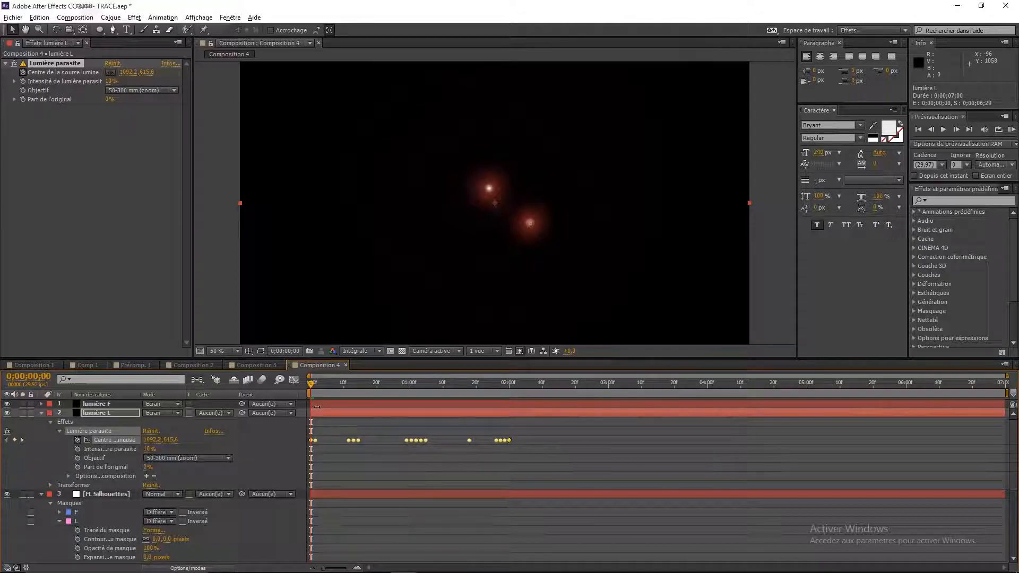
click(441, 452)
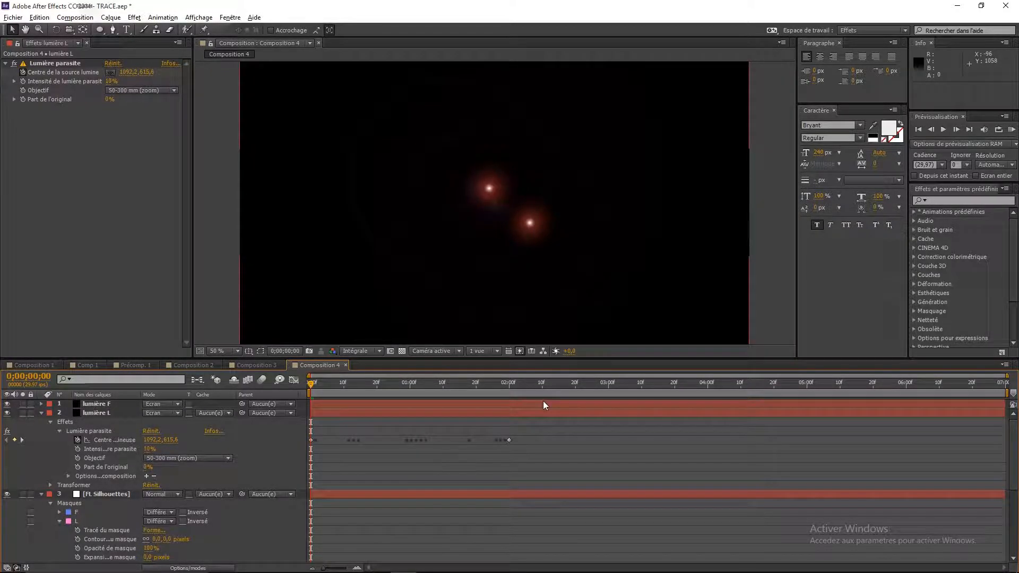
Stretch lumière L's path animation so its last keyframe falls at 3 seconds, and scrub through the motion of both flares
click(608, 378)
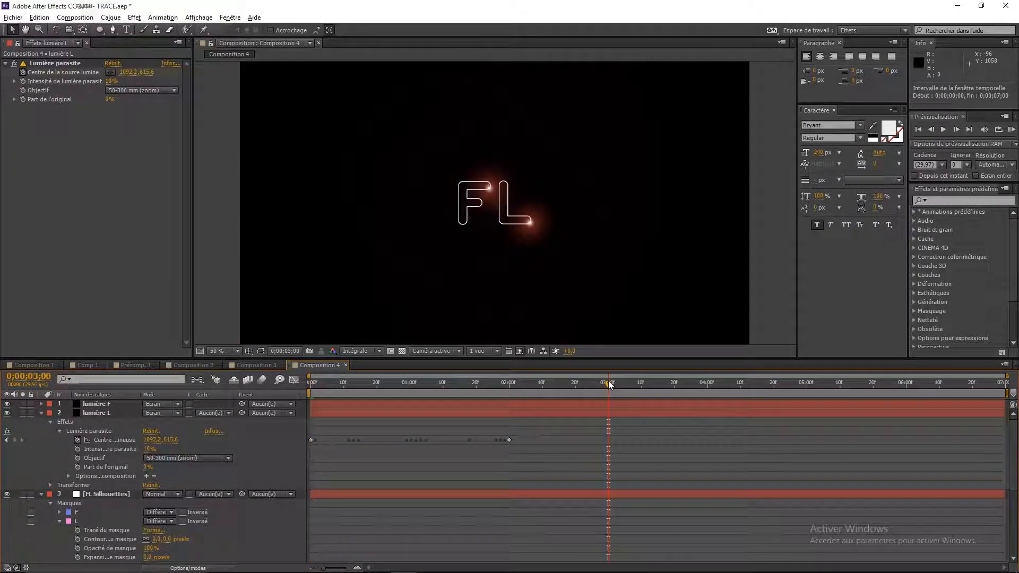
drag(509, 440, 608, 440)
click(618, 452)
mouse_move(312, 383)
mouse_down()
mouse_move(353, 398)
mouse_move(582, 418)
mouse_up()
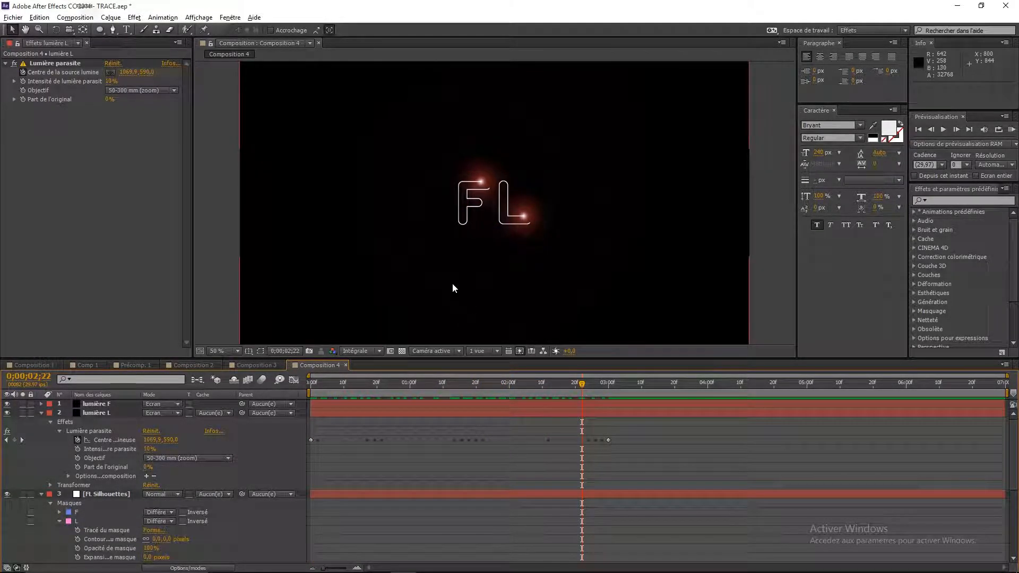
Save the project and collapse the lumière L and FL Silhouettes layers in the timeline
key(ctrl+s)
click(42, 412)
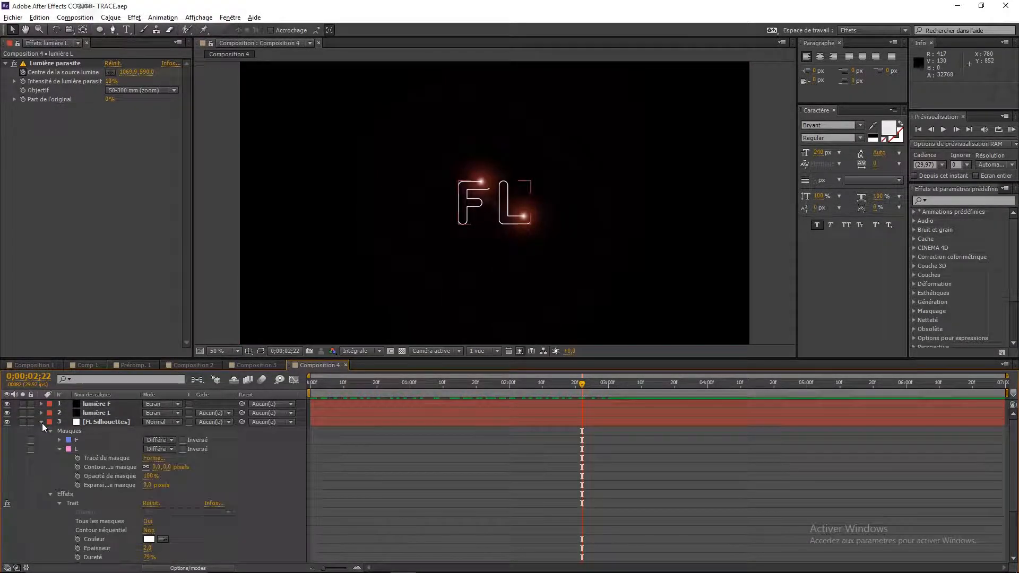
click(41, 421)
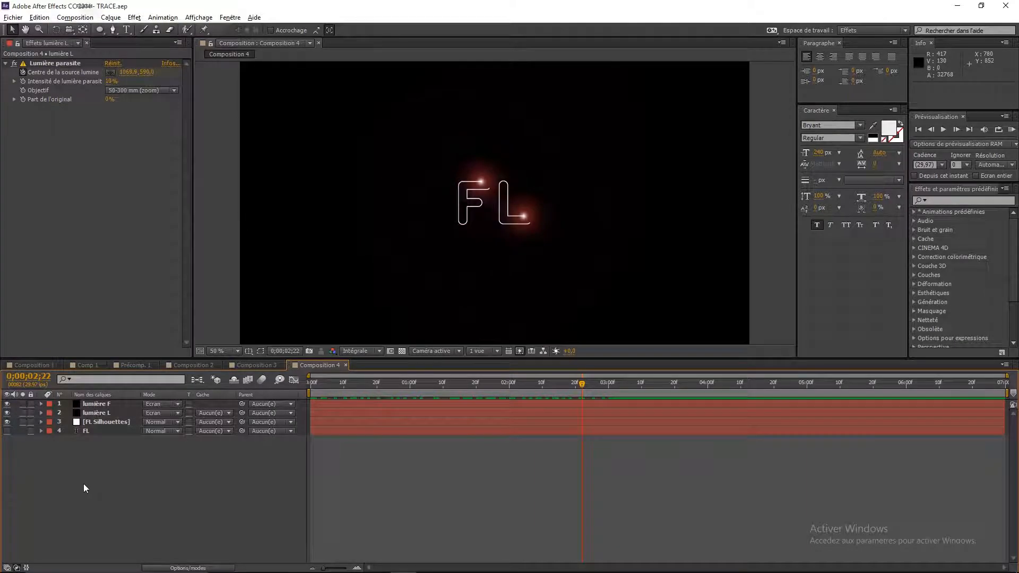
Compare the flare colours in Précomp. 1 and Composition 2, and return to Composition 4
click(135, 365)
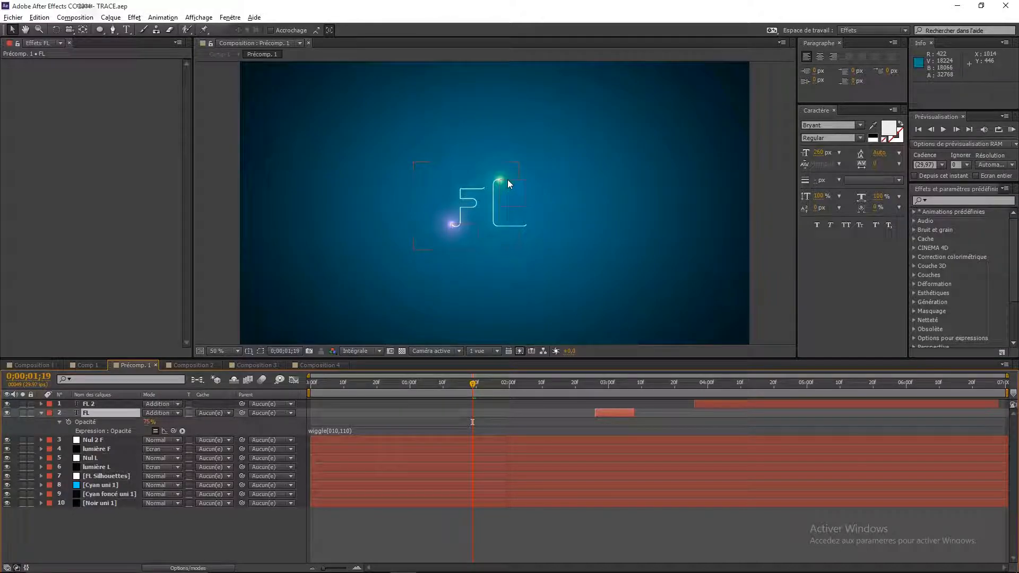
click(199, 365)
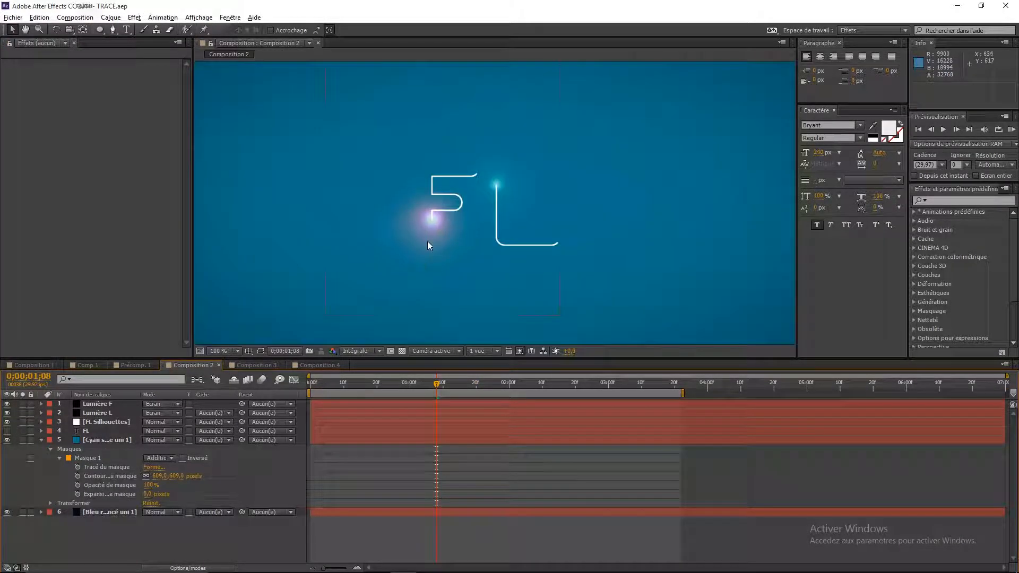
click(317, 365)
Enlarge the composition view and apply the Courbes colour correction effect to the lumière F layer
drag(351, 360, 351, 410)
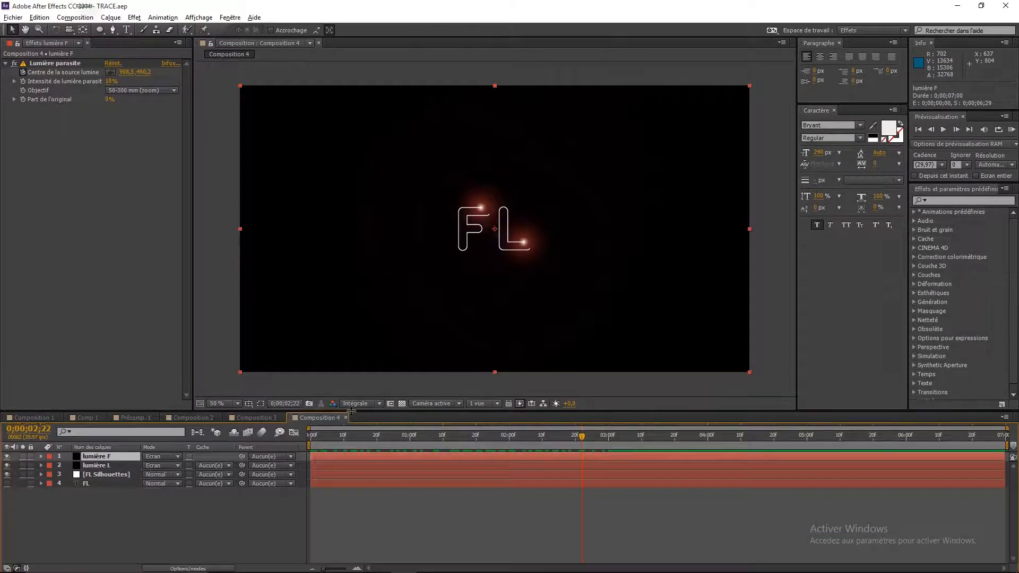
click(134, 17)
mouse_move(187, 119)
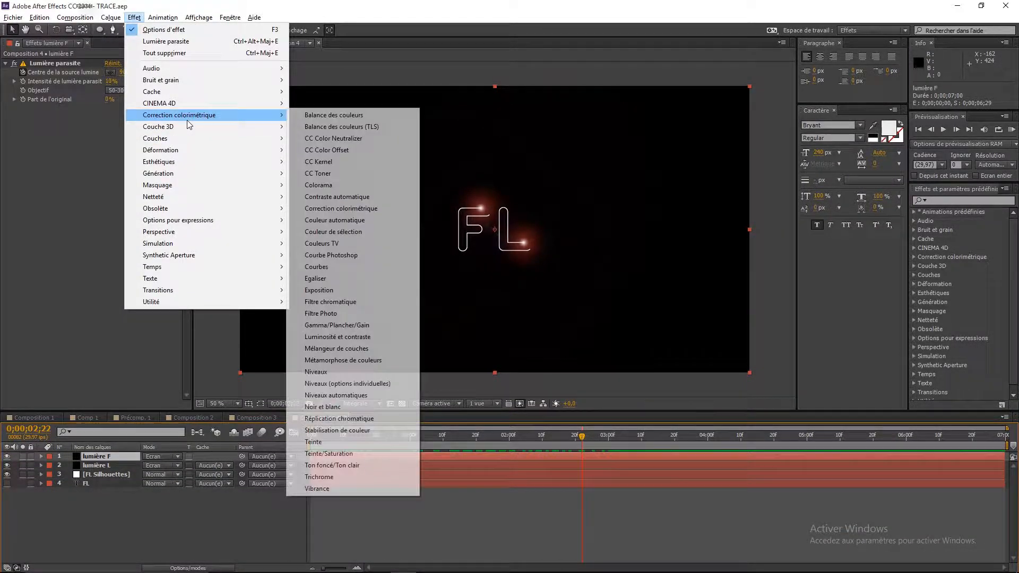
click(319, 266)
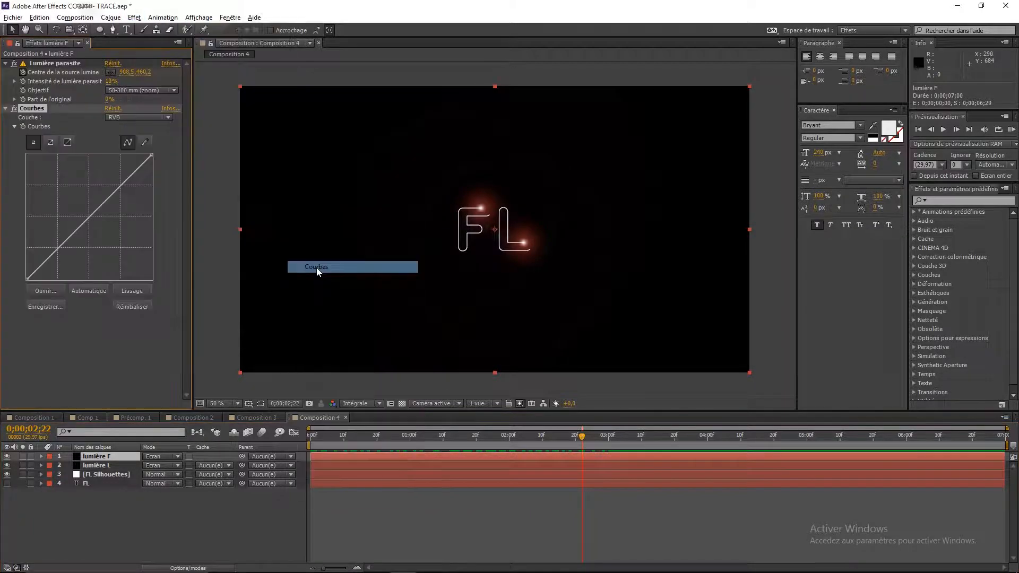
Tint the lumière F flare blue by raising the blue curve strongly and lowering the Rouge curve slightly in Courbes
click(142, 118)
click(143, 163)
drag(110, 197, 69, 167)
click(139, 118)
click(137, 140)
drag(109, 202, 115, 212)
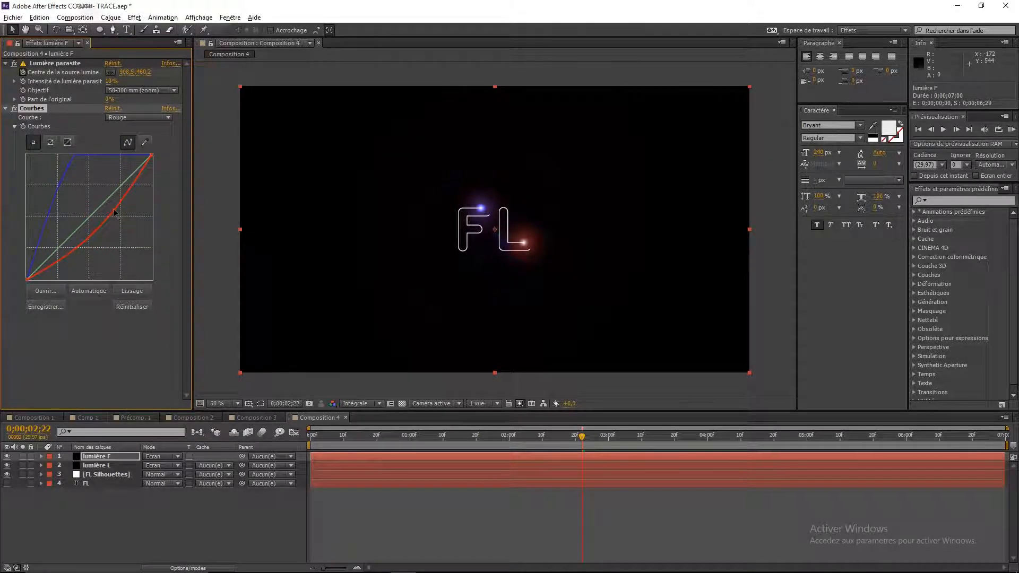
click(133, 328)
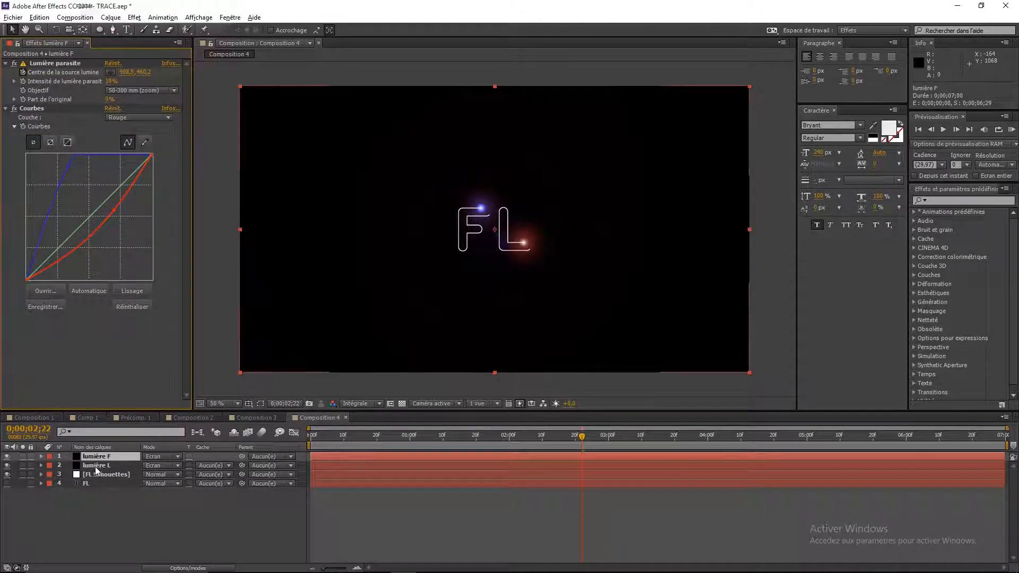
Apply the Courbes effect to the lumière L layer
click(94, 465)
click(134, 17)
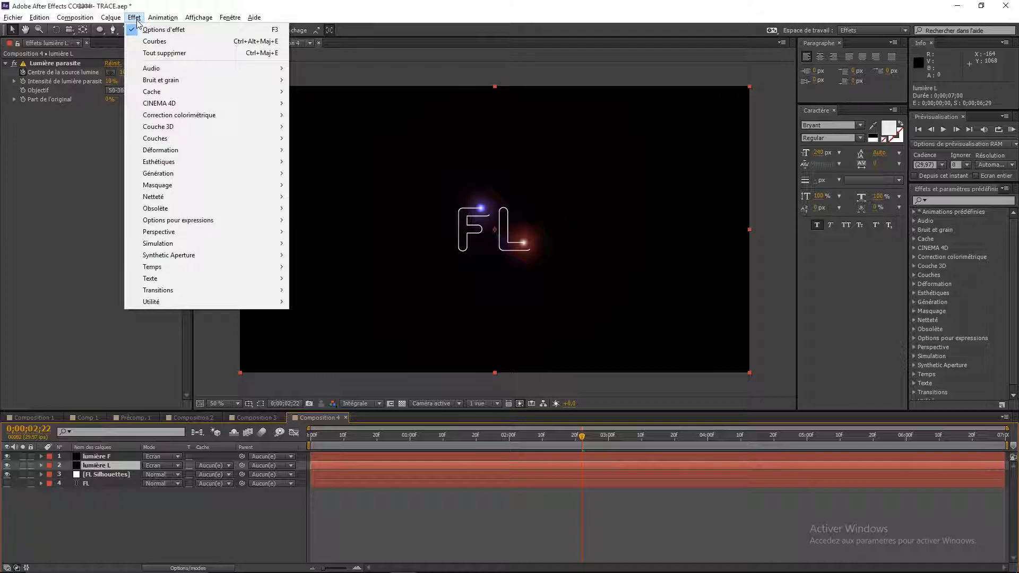
click(154, 41)
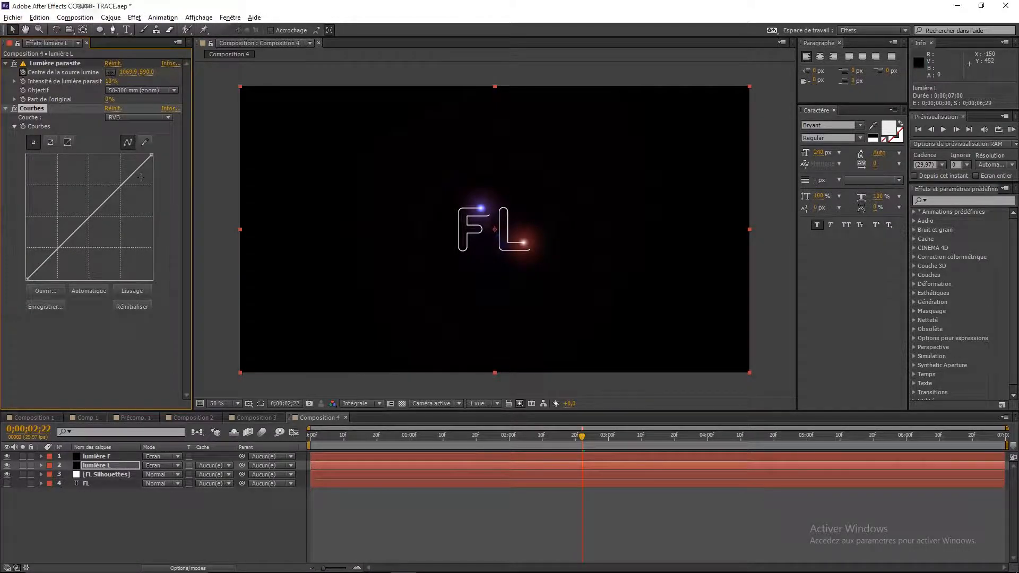
Tint the lumière L flare green by raising the Vert curve strongly and lowering the Rouge curve in Courbes
click(118, 116)
click(142, 152)
drag(100, 209, 72, 172)
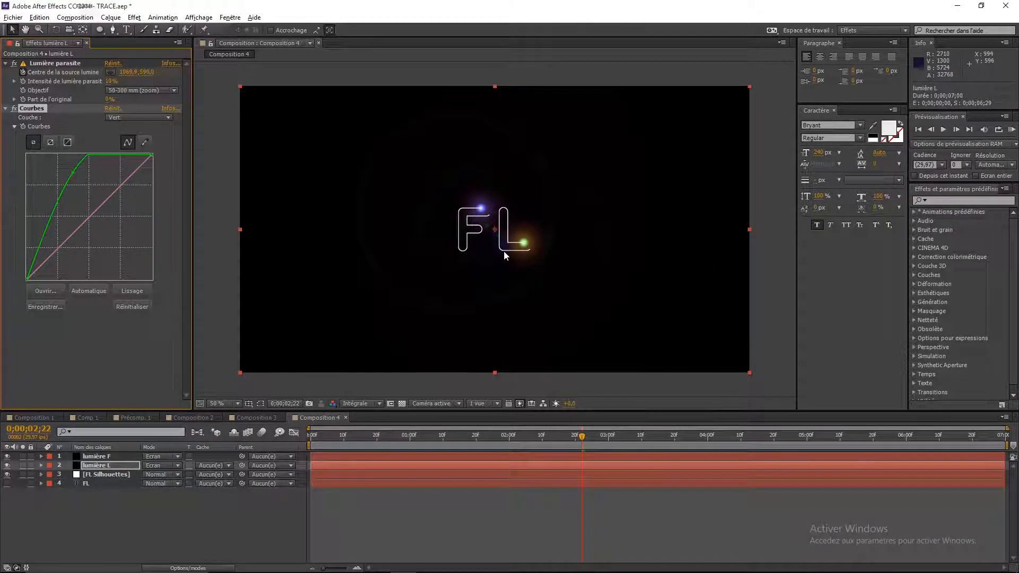
click(120, 119)
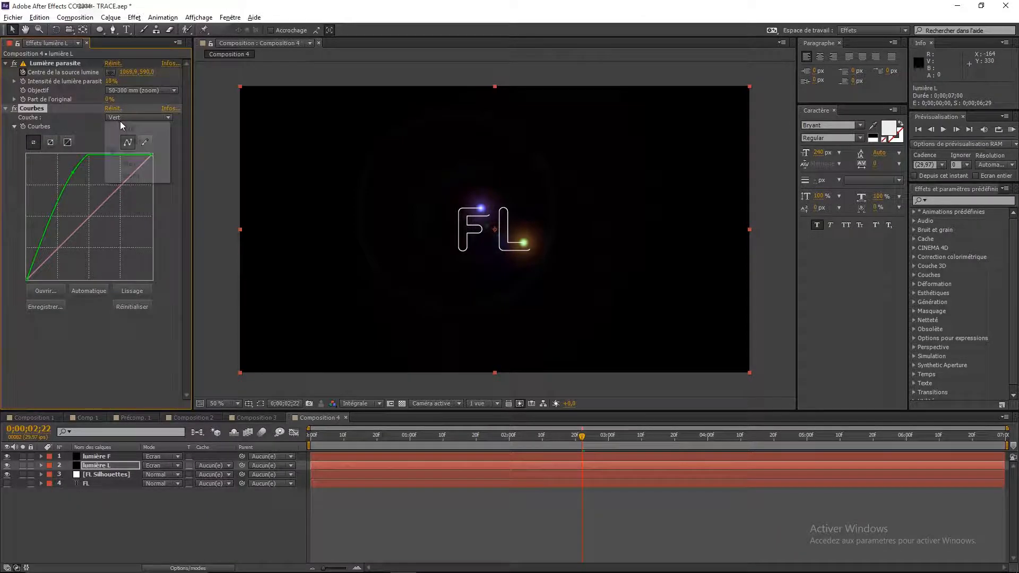
click(133, 140)
drag(123, 183, 129, 227)
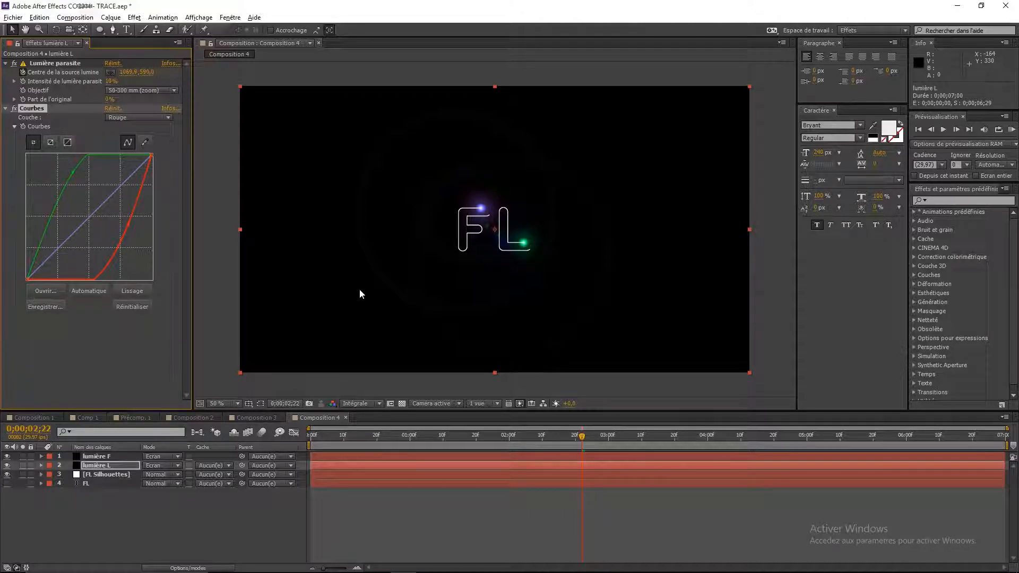
Lower the RVB curve of lumière L at a highlight and a shadow point, and preview the flares at 0;00;01;08
click(131, 117)
click(135, 129)
drag(120, 185, 124, 201)
mouse_move(67, 254)
mouse_down()
mouse_move(64, 263)
mouse_move(58, 230)
mouse_move(64, 254)
mouse_up()
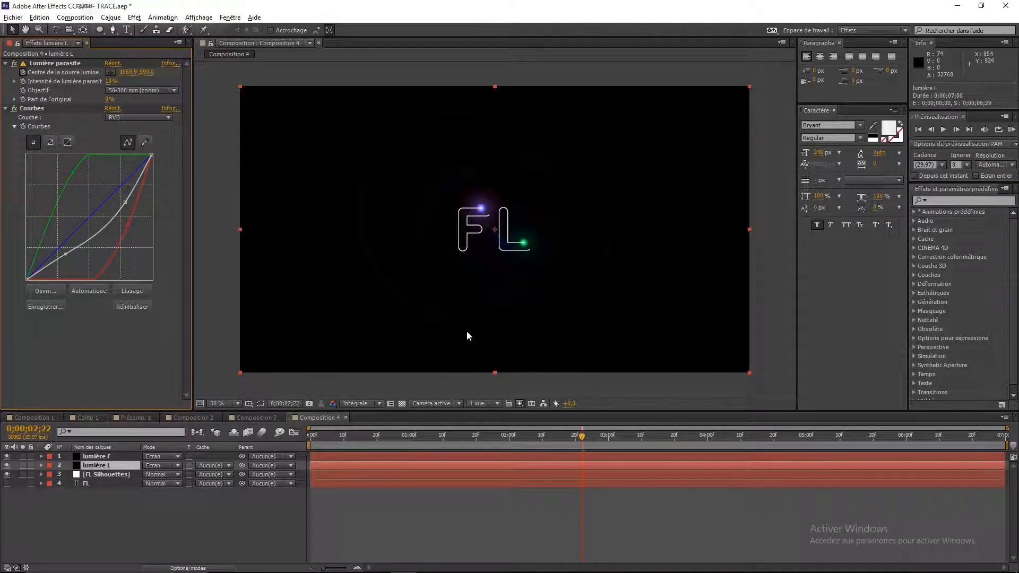
click(634, 442)
drag(634, 442, 436, 436)
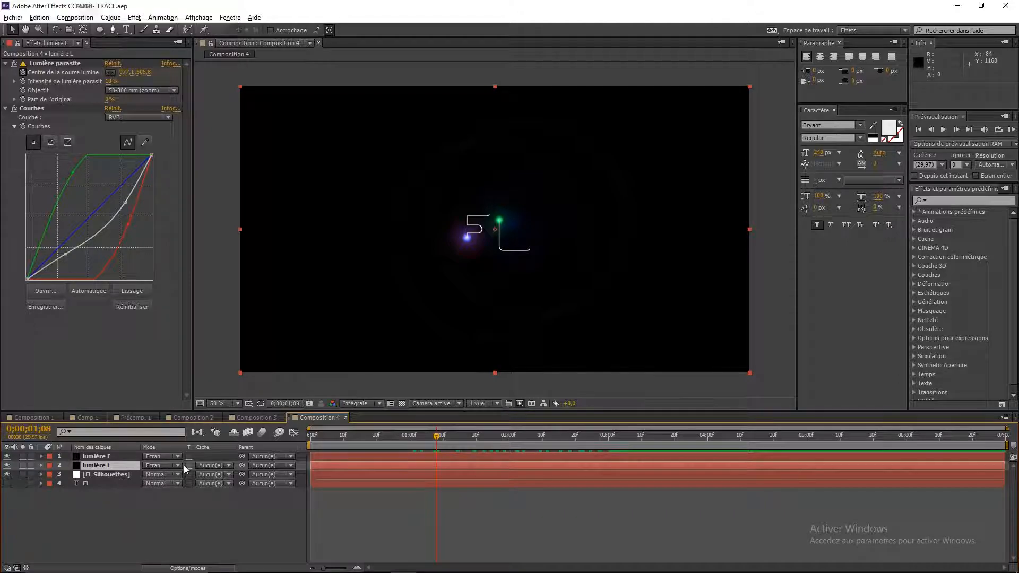
Create a 1920 × 1080 px solid in Composition 4 with the very dark blue colour 000812
click(161, 498)
right_click(99, 527)
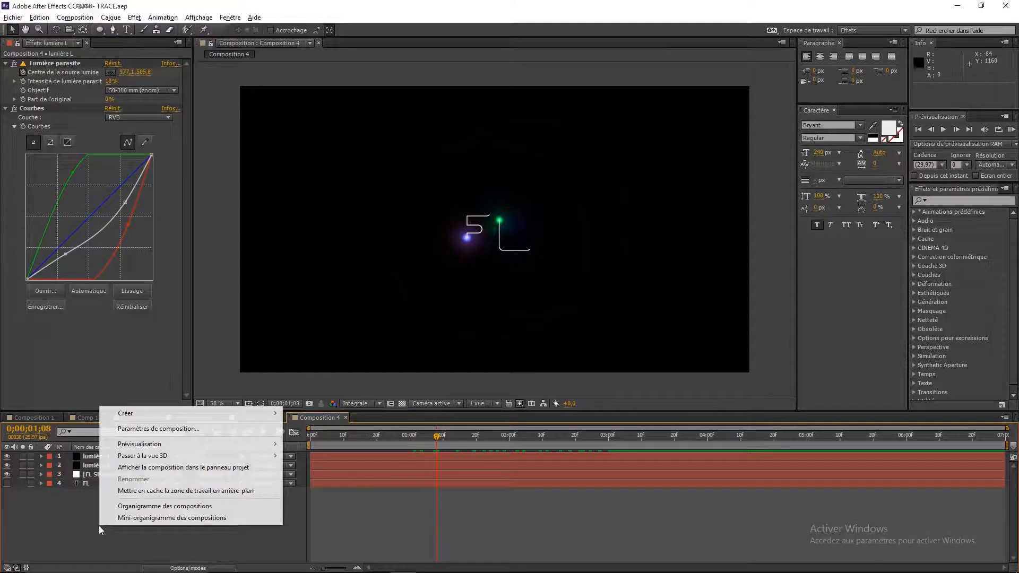
mouse_move(237, 415)
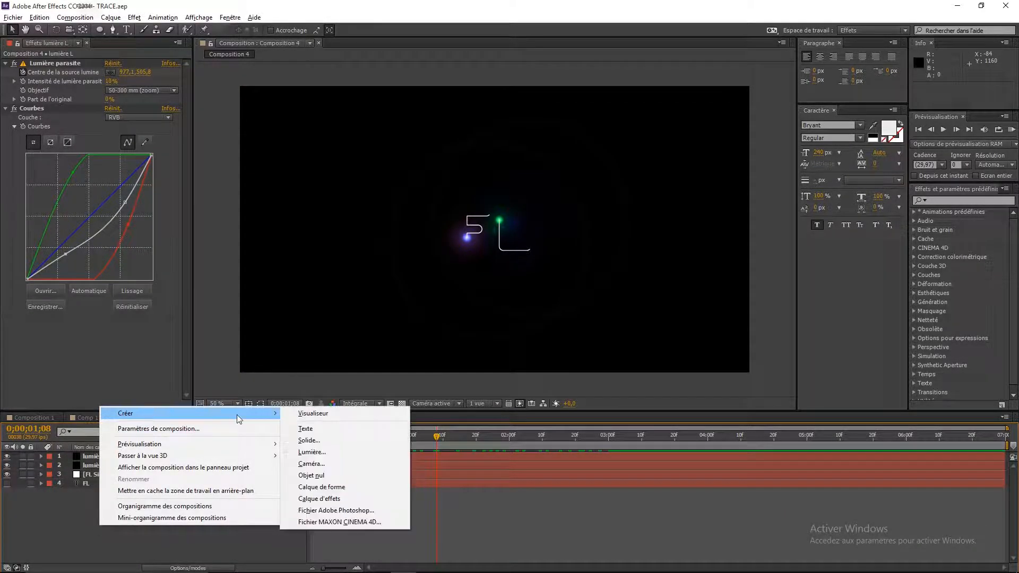
click(320, 436)
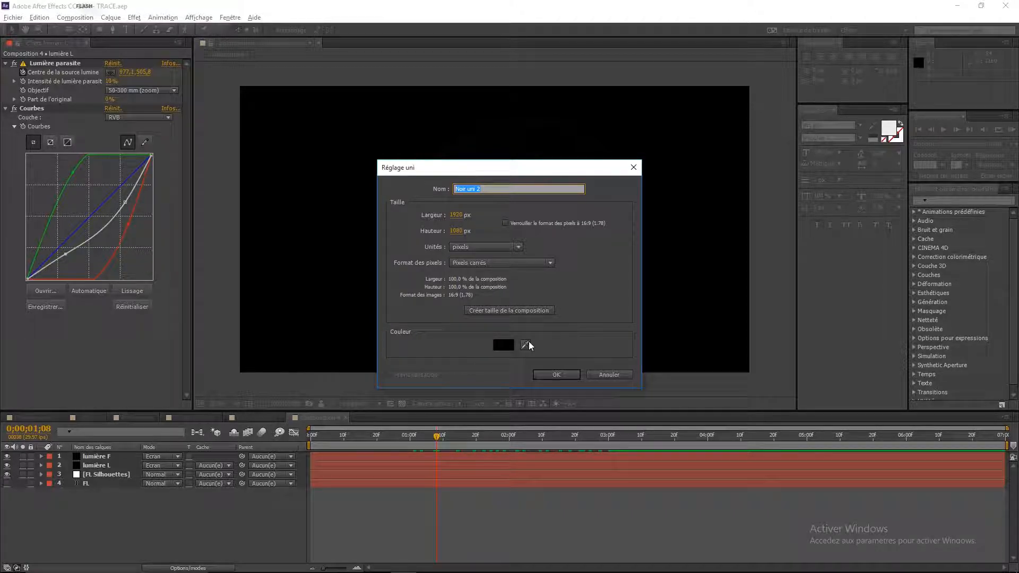
click(500, 347)
mouse_move(445, 407)
mouse_down()
mouse_move(445, 342)
mouse_move(454, 415)
mouse_up()
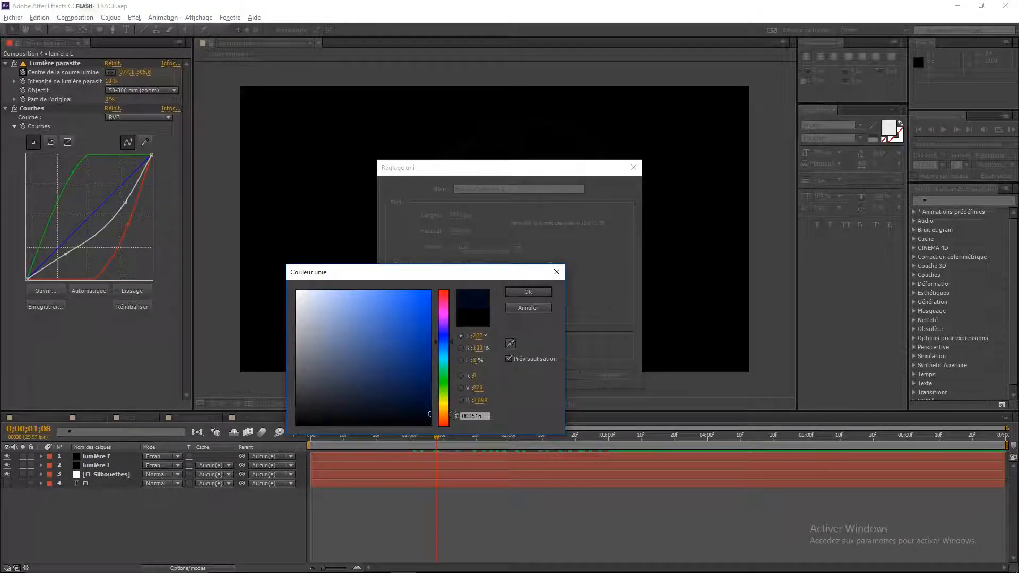
click(445, 345)
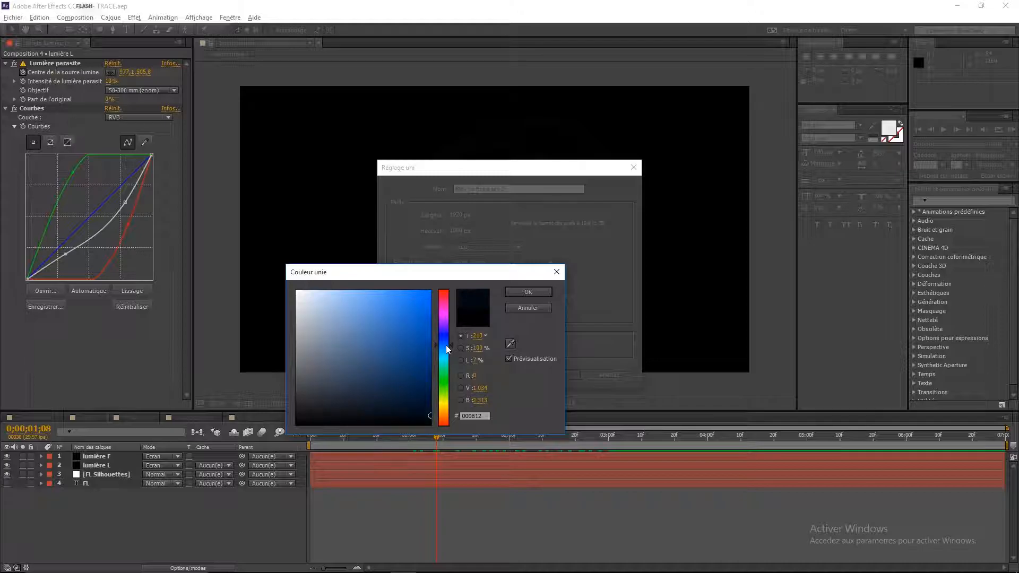
click(531, 292)
click(556, 375)
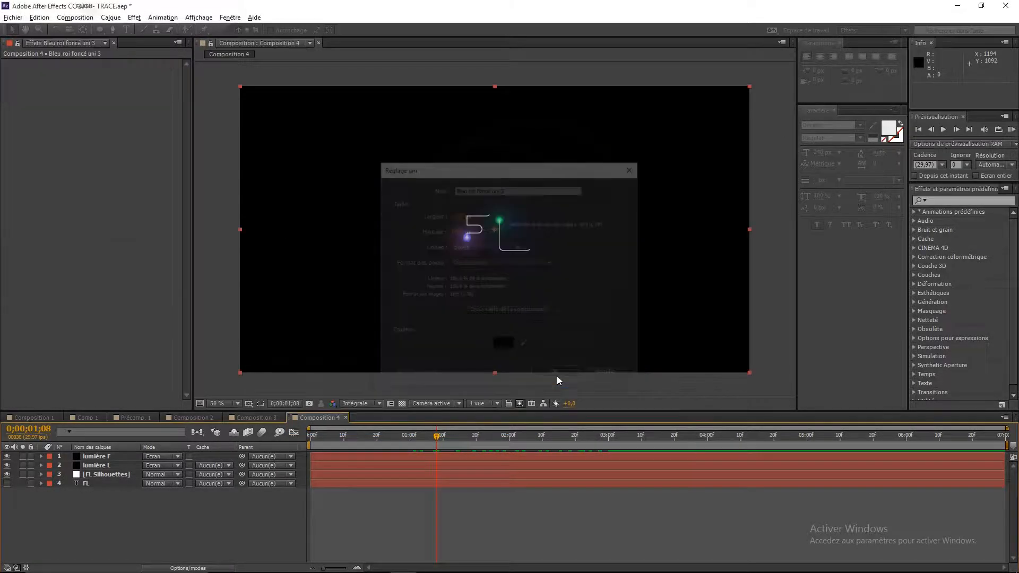
Move the new dark blue solid below all other layers in Composition 4
click(114, 505)
click(116, 455)
drag(119, 459, 124, 511)
click(105, 494)
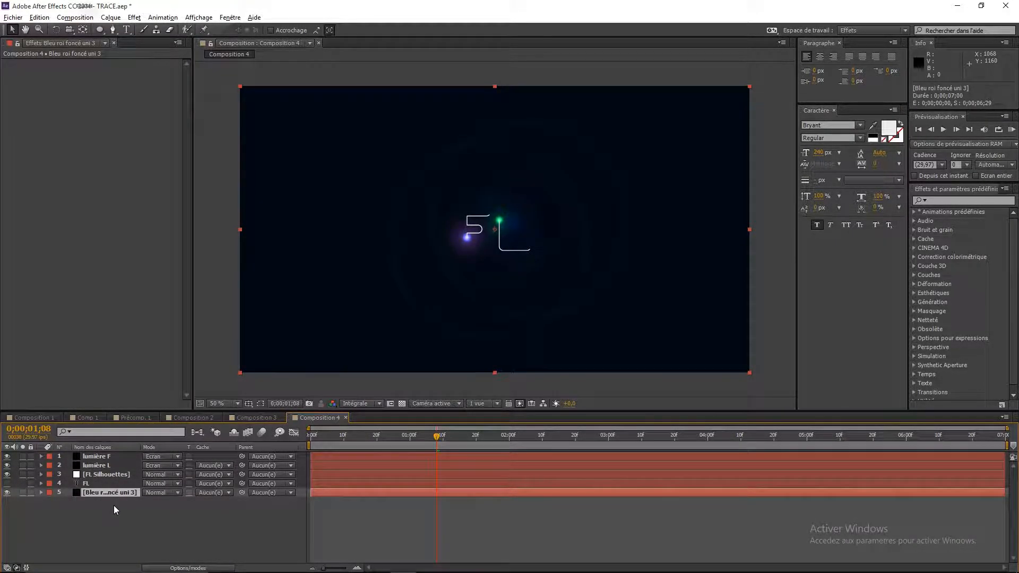
Rename the dark blue solid layer as BG
right_click(115, 489)
click(133, 480)
text(BG)
click(148, 518)
Disable the view refresh and duplicate the BG layer
click(97, 493)
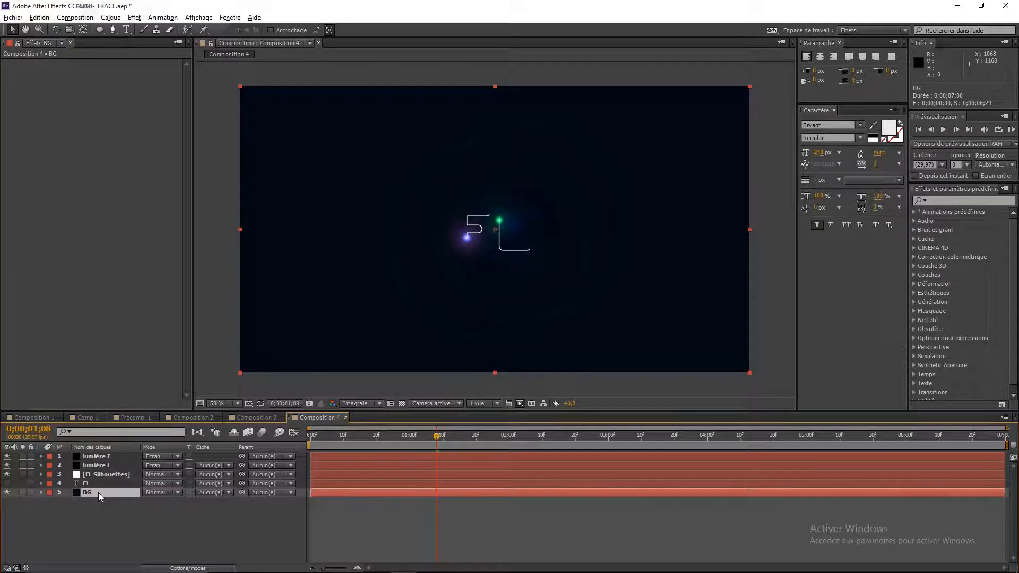
key(Caps_Lock)
key(ctrl+d)
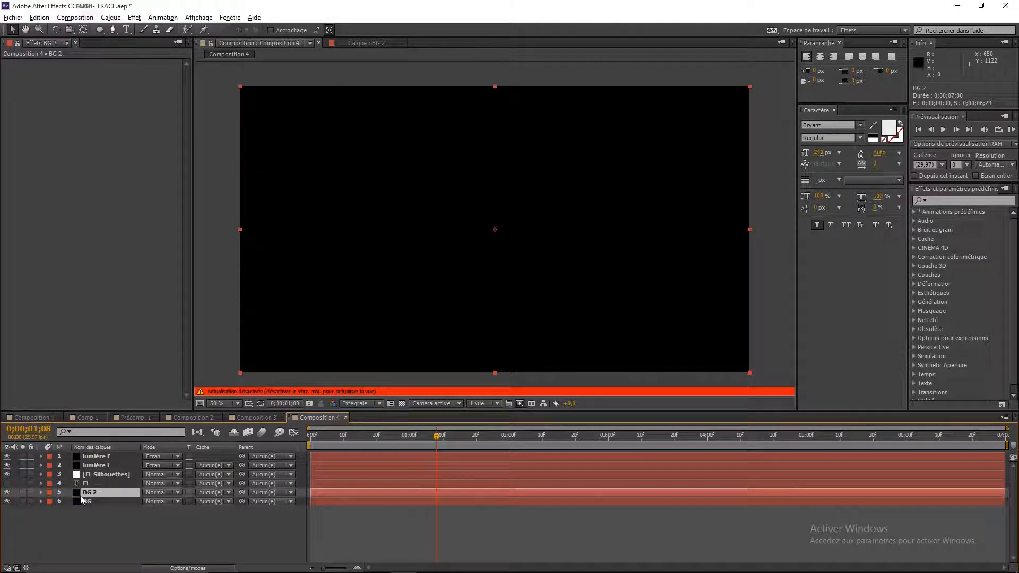
Recolour the BG 2 solid to a medium blue with 100% saturation and 62% brightness, and re-enable the view refresh
click(109, 17)
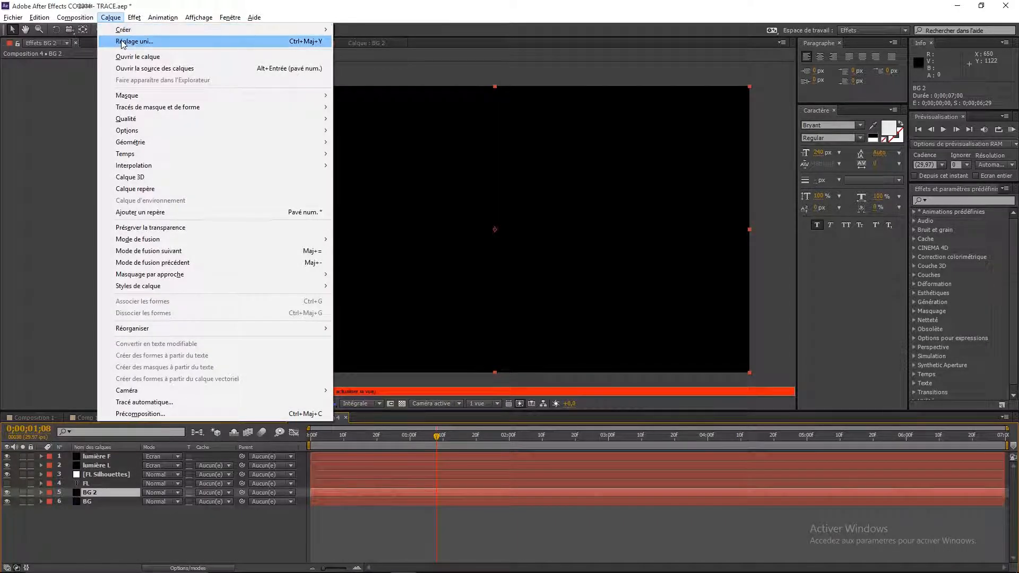
click(148, 42)
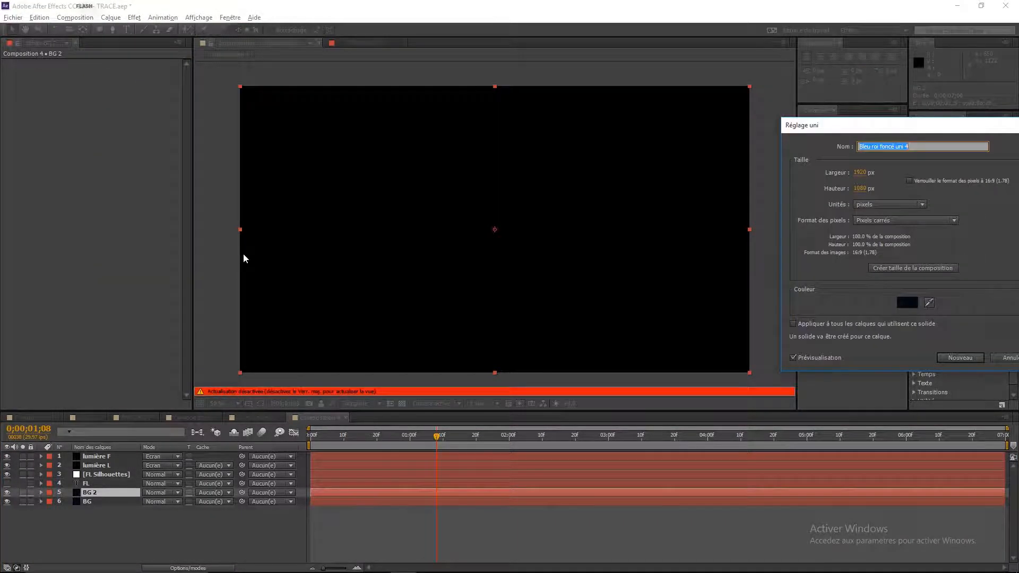
drag(907, 128, 203, 121)
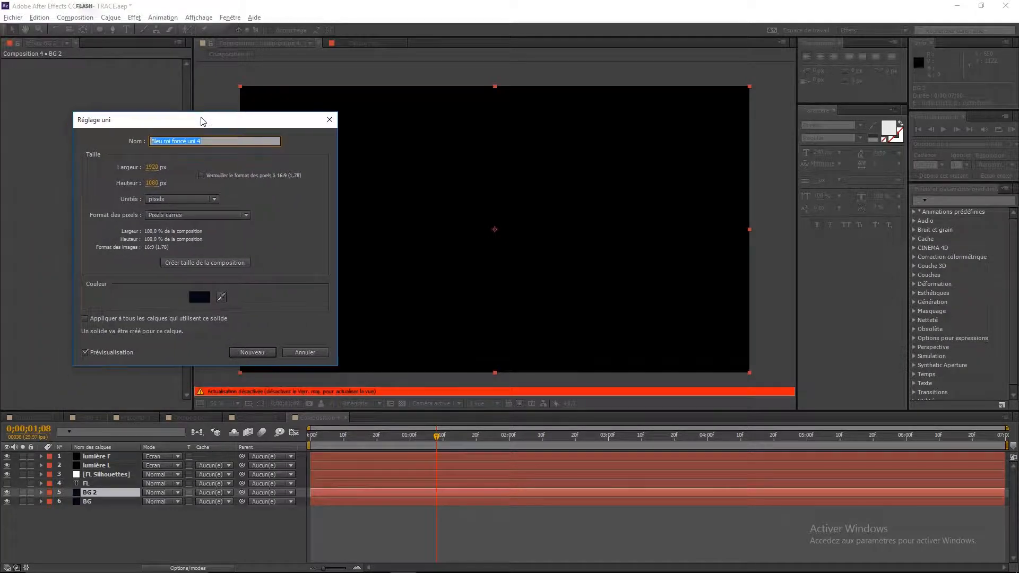
click(200, 297)
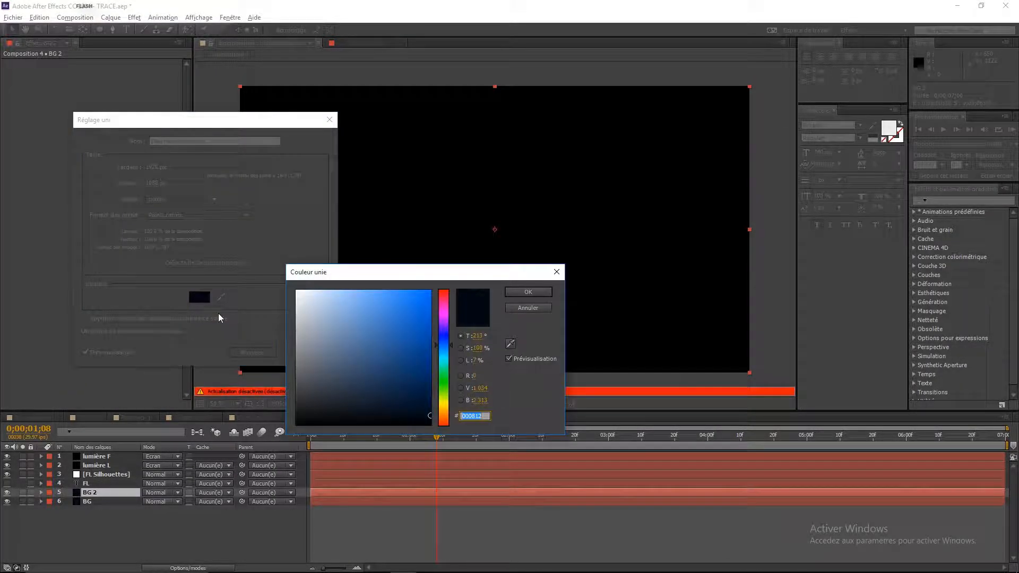
click(444, 348)
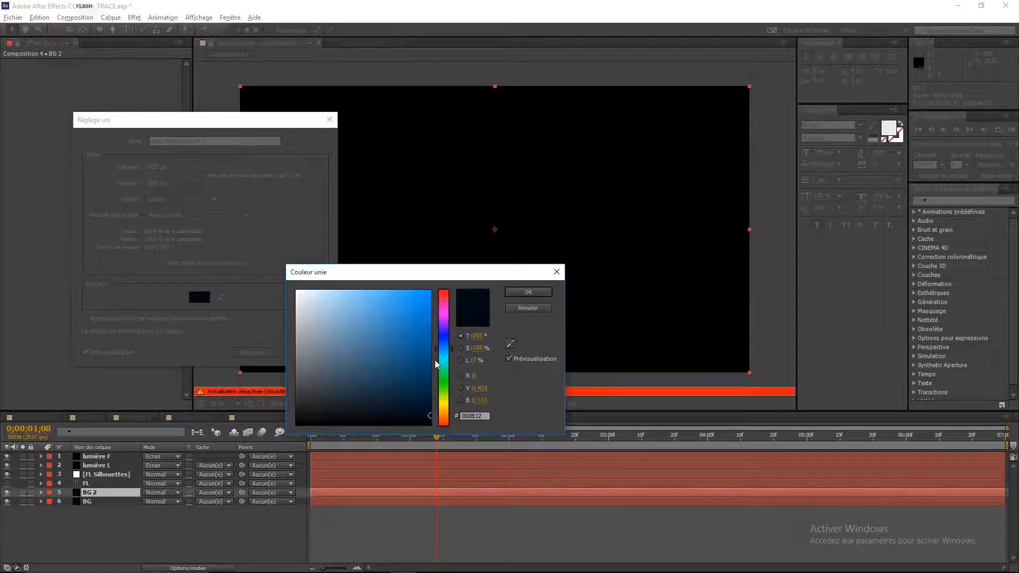
click(423, 344)
drag(424, 343, 445, 355)
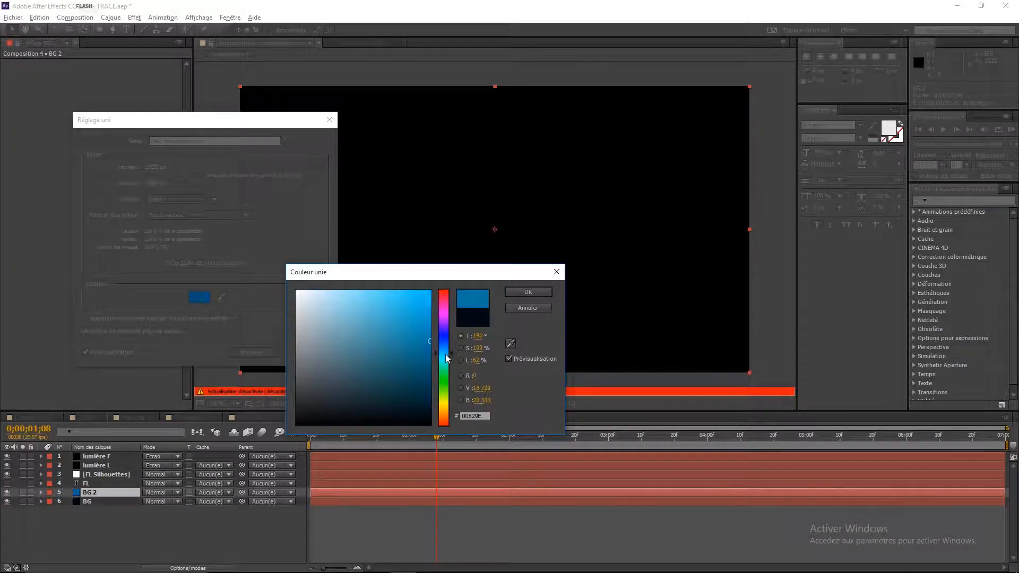
click(528, 292)
click(270, 351)
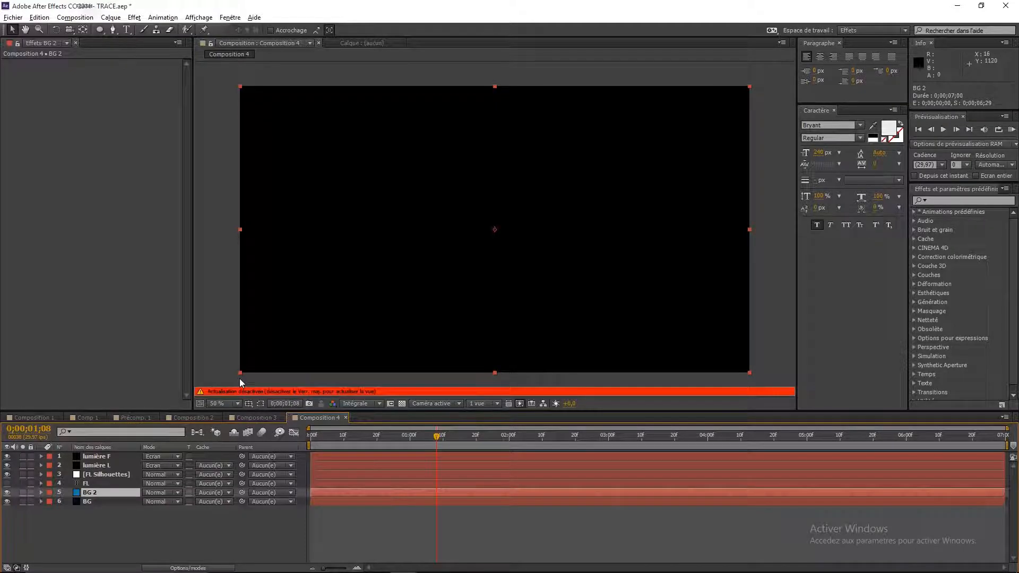
key(Caps_Lock)
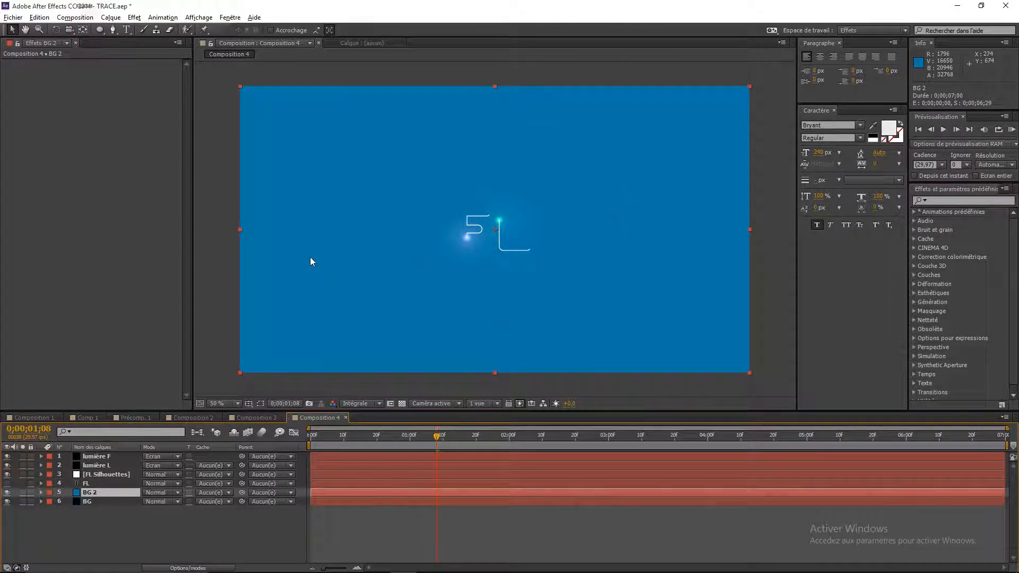
Add a full-frame elliptical mask to BG 2, feather its contour by 660 pixels and inspect the result at 100%
double_click(100, 30)
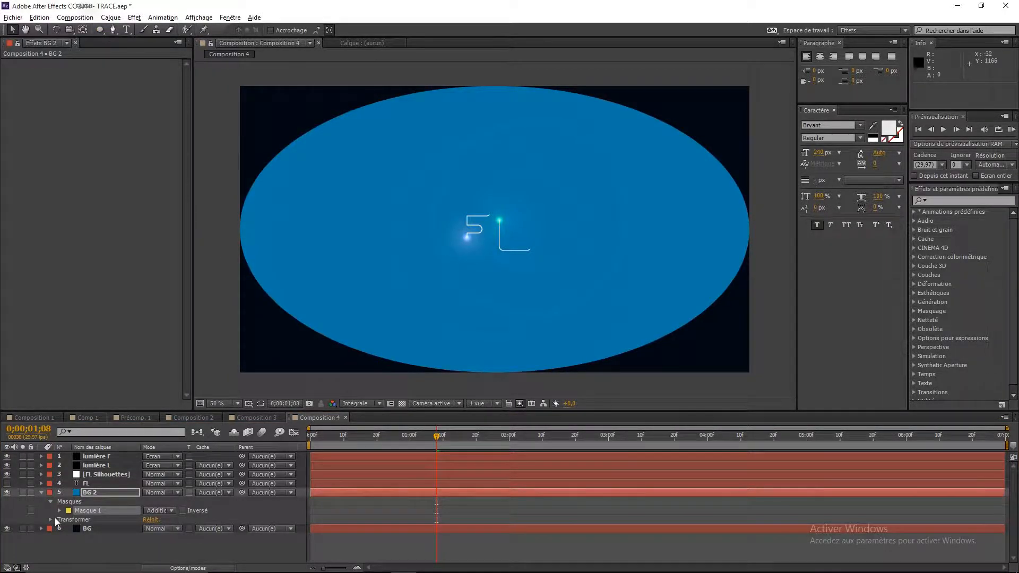
click(58, 511)
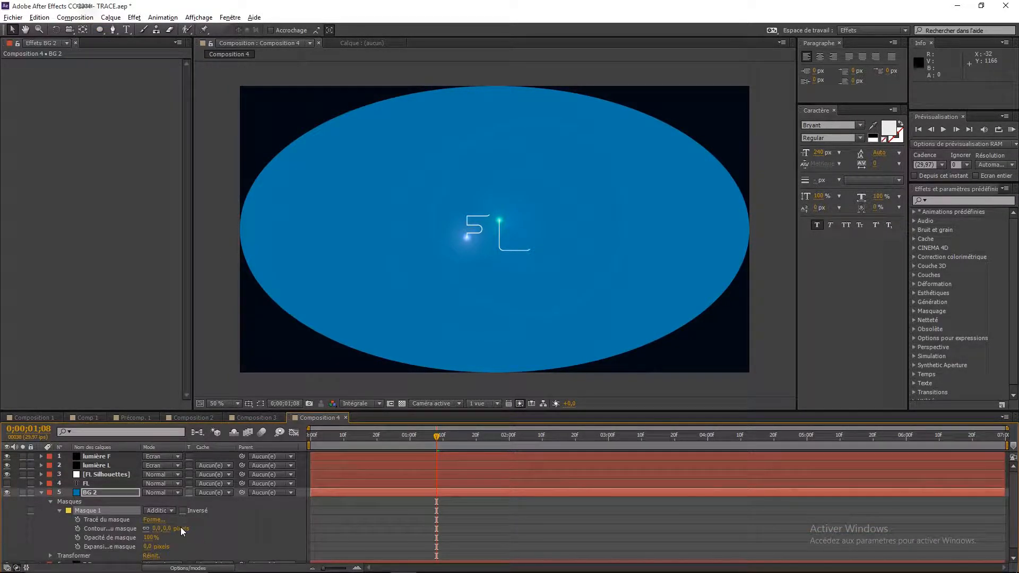
drag(171, 527, 506, 518)
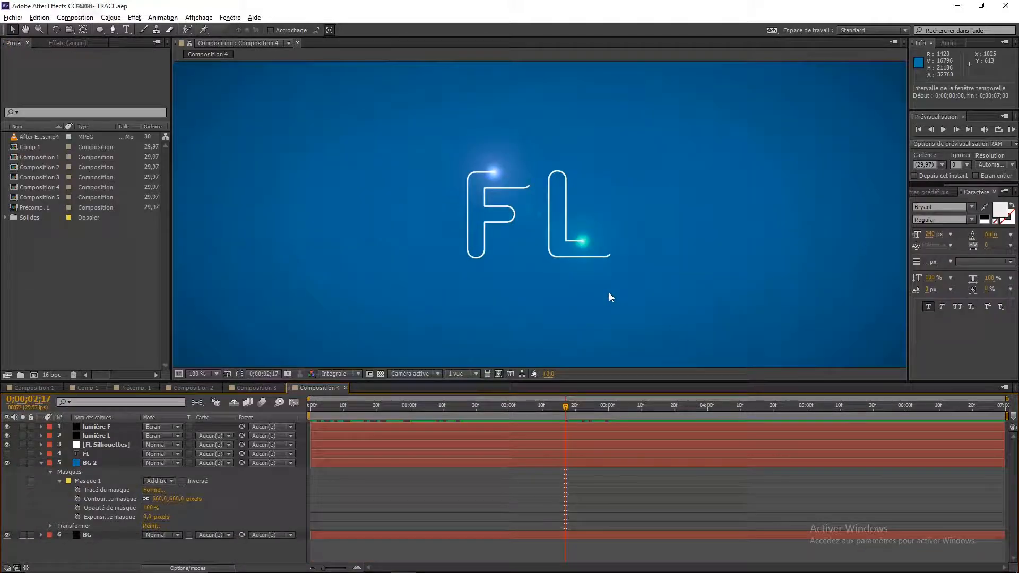
key(period)
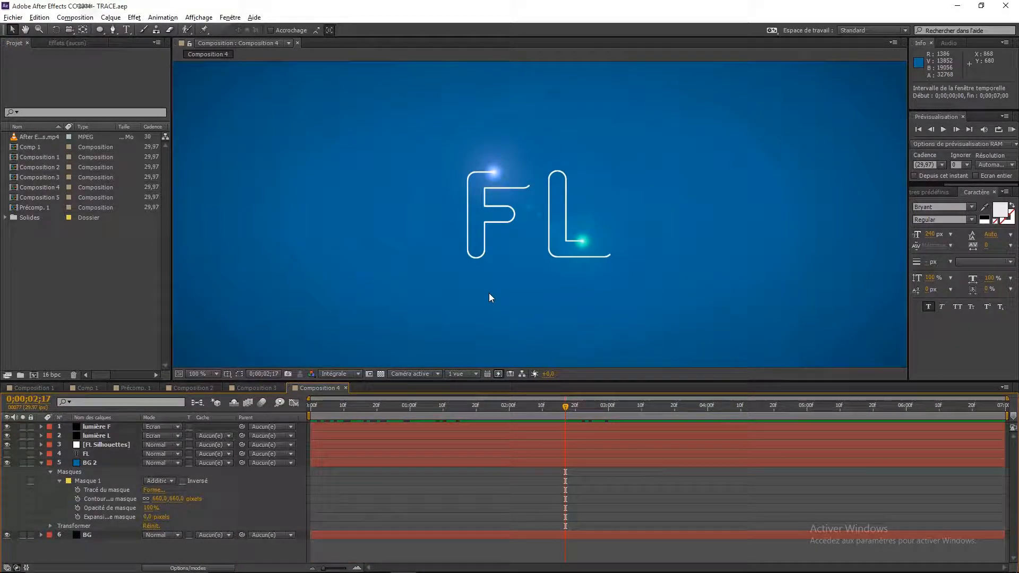
Show the Lumière parasite properties of the lumière F layer in the timeline, select the flare intensity and display the layer's effect controls
click(104, 429)
click(41, 426)
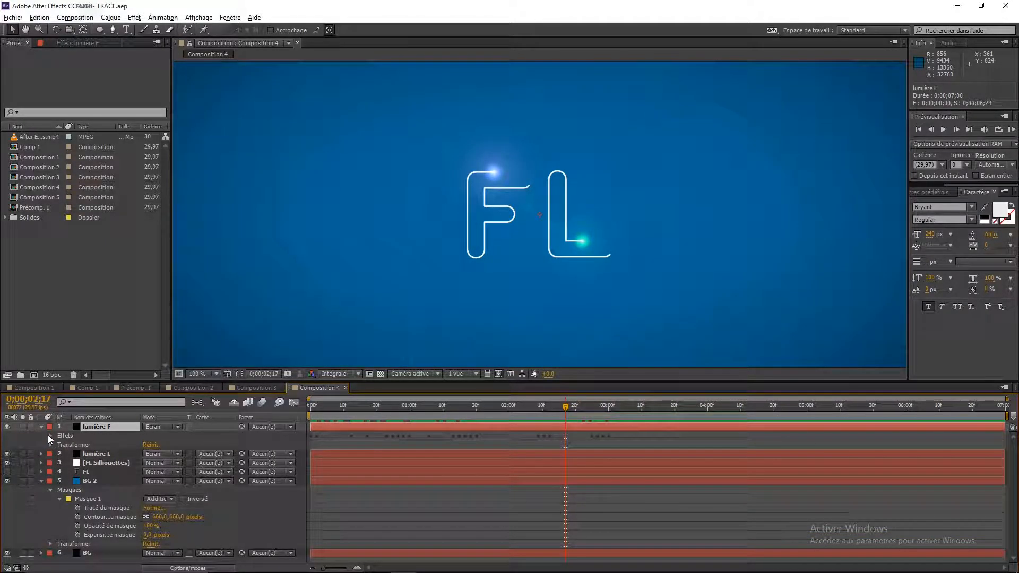
click(50, 436)
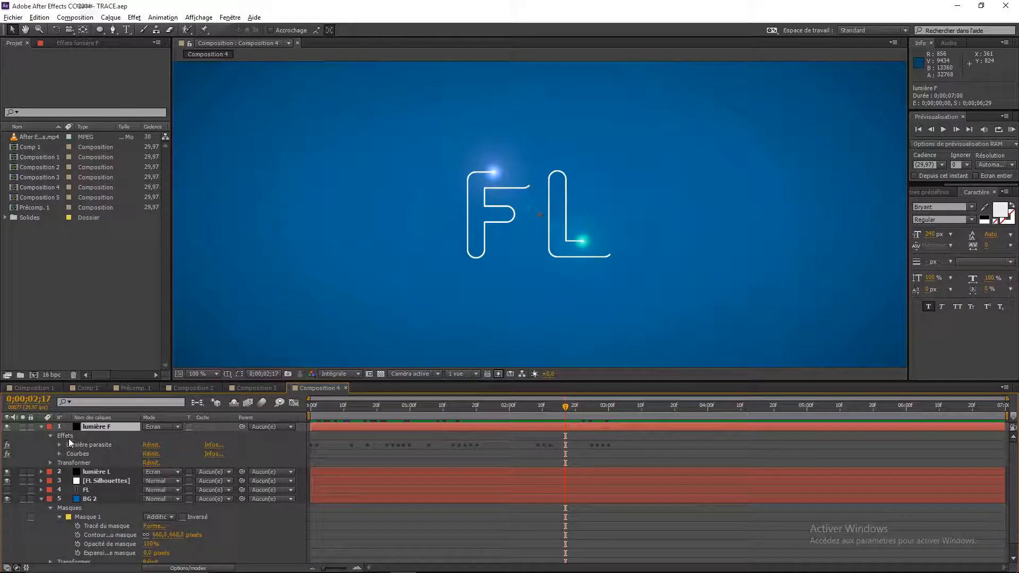
click(62, 444)
click(59, 445)
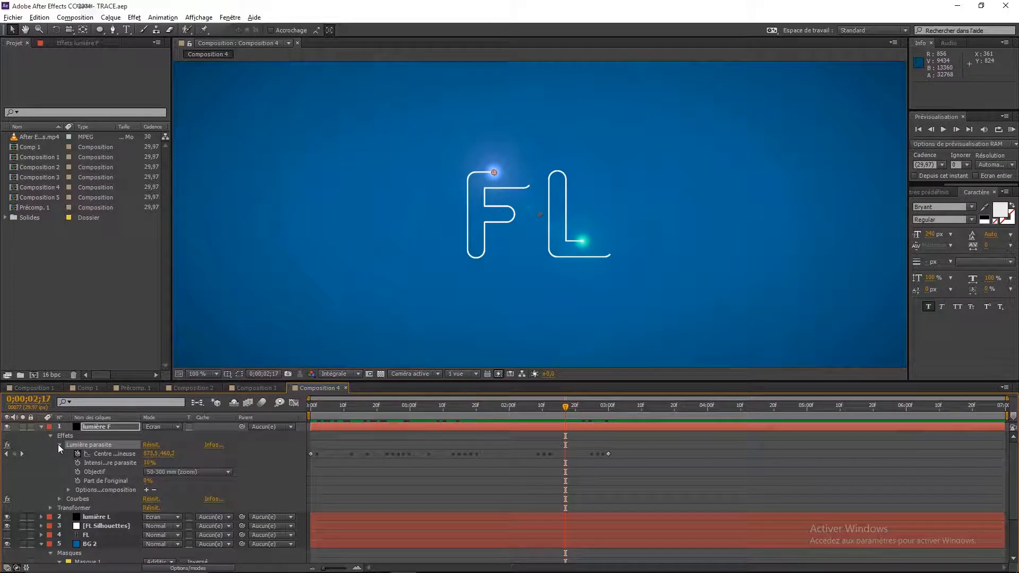
click(95, 461)
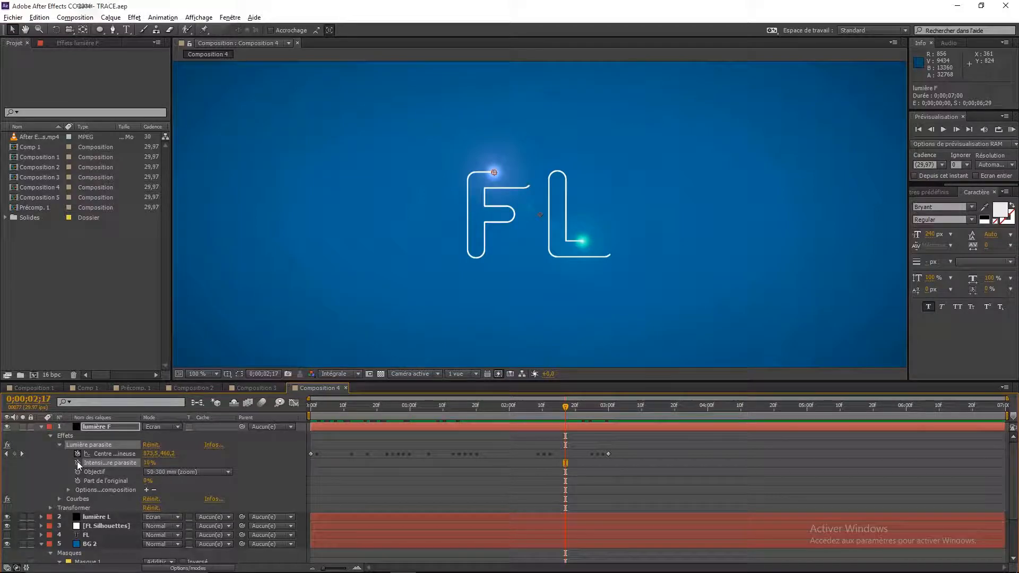
click(79, 41)
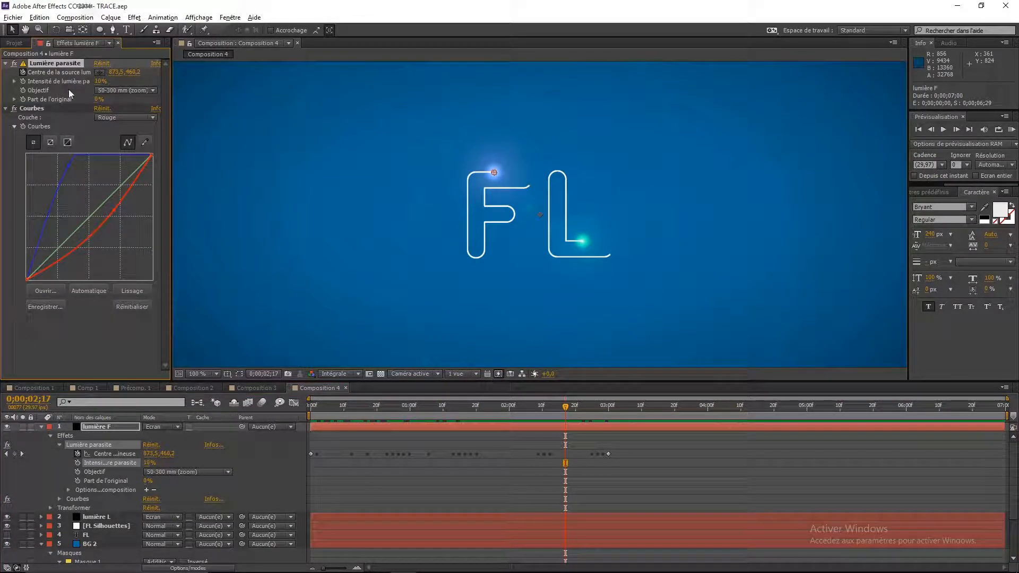
Add the expression wiggle(15,5) to the flare intensity of the lumière F layer
alt+click(78, 455)
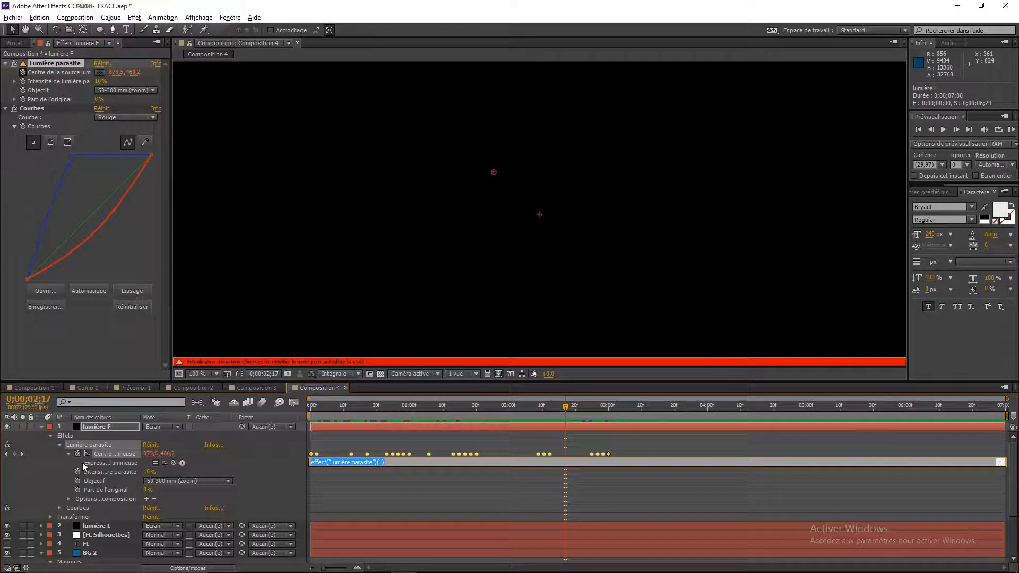
alt+click(80, 454)
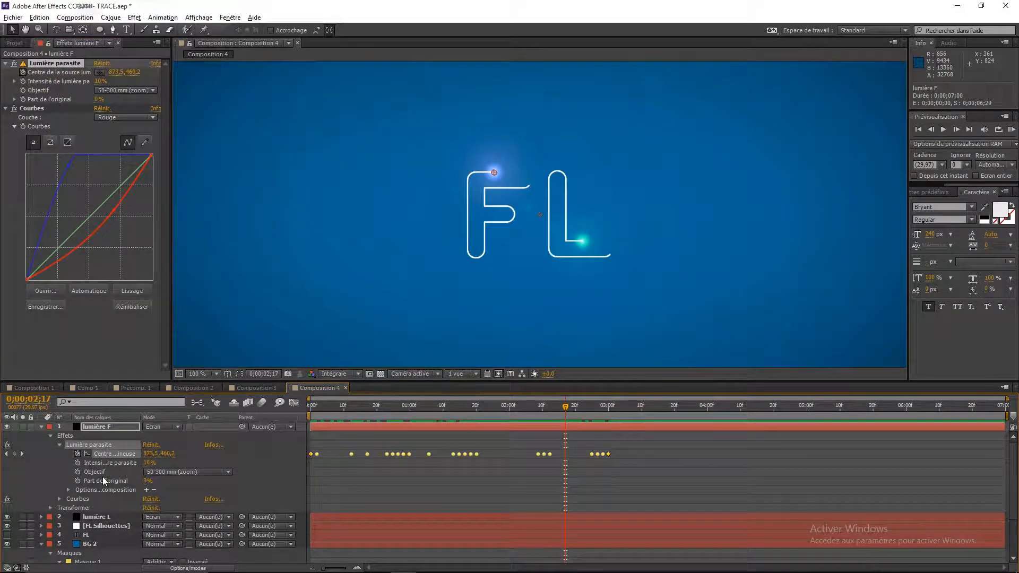
alt+click(78, 462)
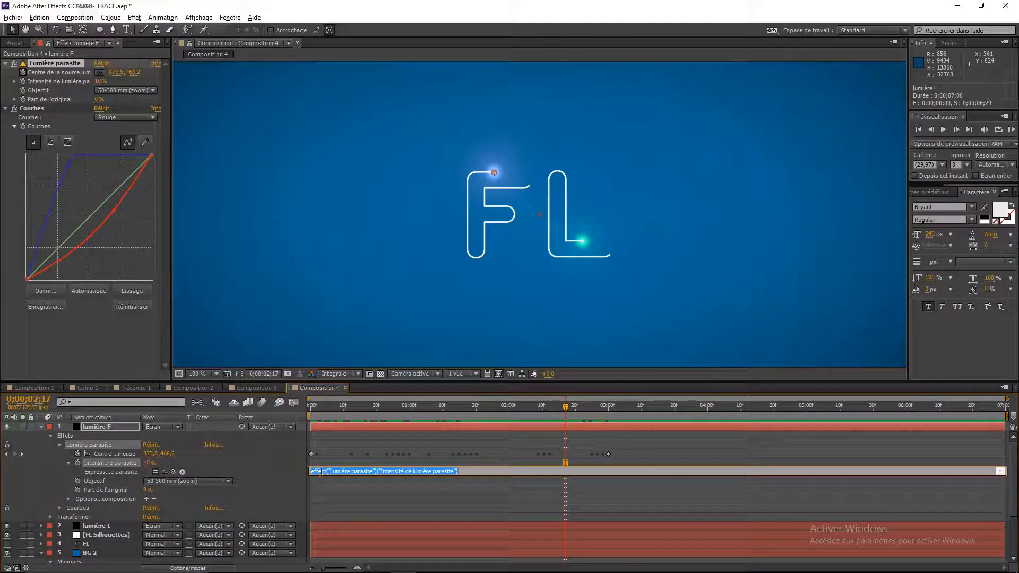
text(w)
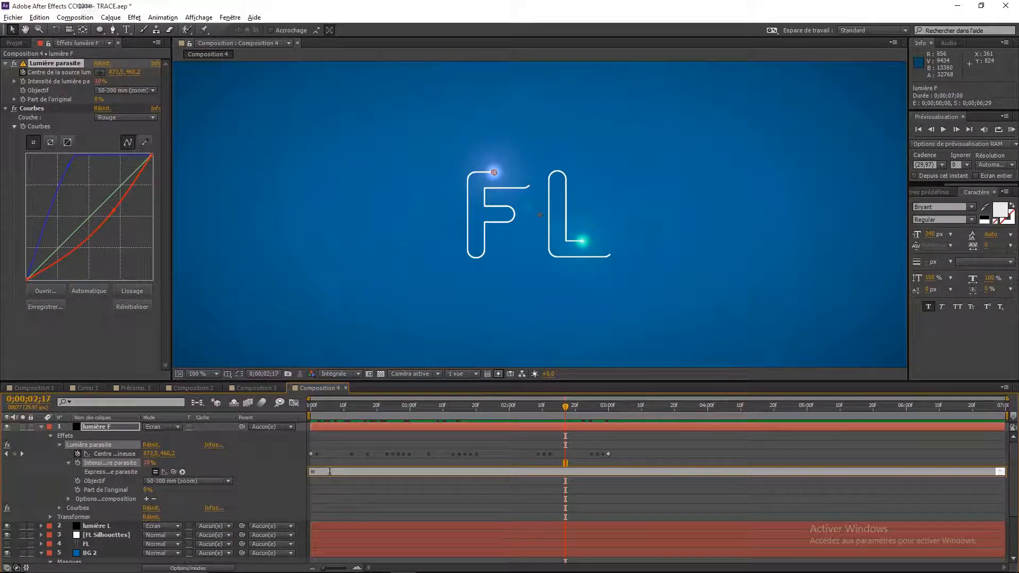
text(iggle(15,5))
Add the expression wiggle(5,15) to the flare intensity of the lumière L layer
click(120, 525)
click(40, 526)
scroll(40, 525, down, 5)
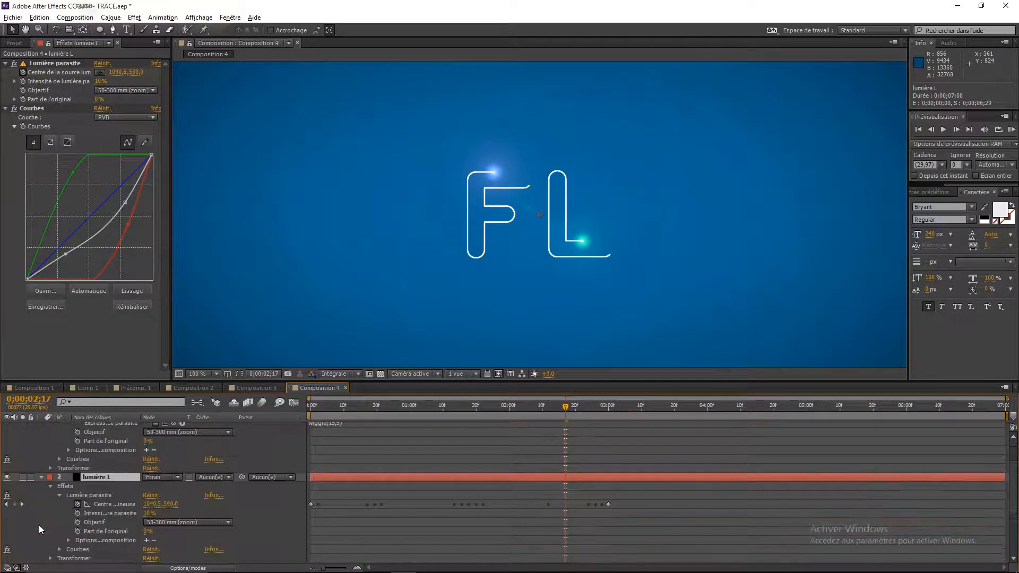
alt+click(79, 444)
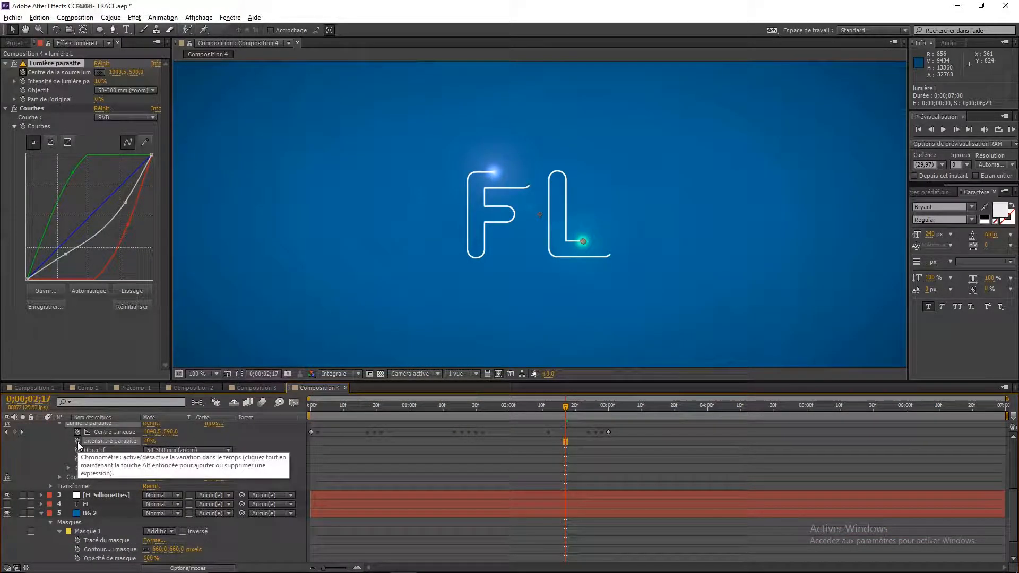
alt+click(78, 442)
text(w)
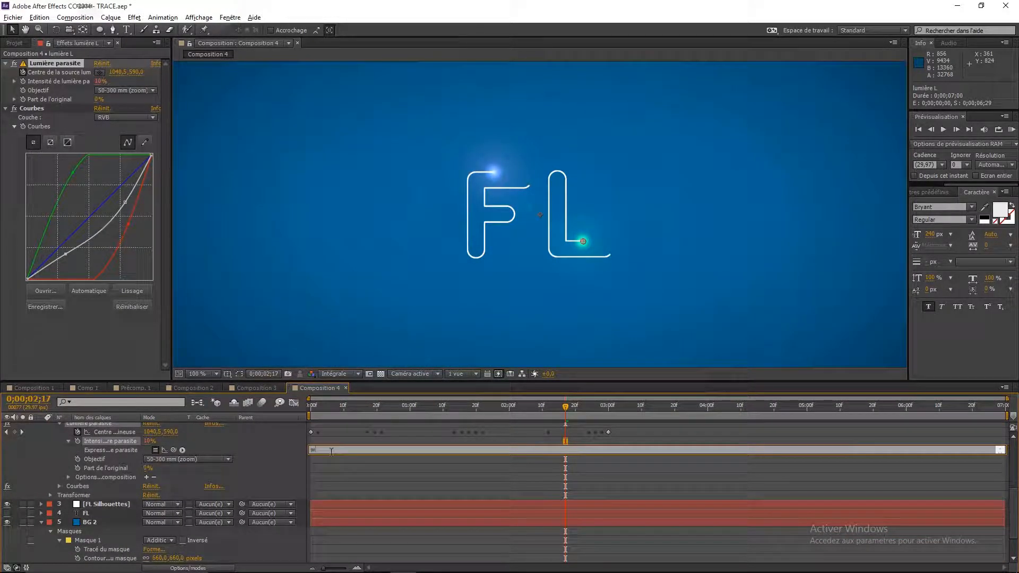
text(iggle(5,15))
click(294, 462)
Scrub through the animation to check the flickering flares, view the whole composition at 50% and save the project
scroll(294, 463, up, 3)
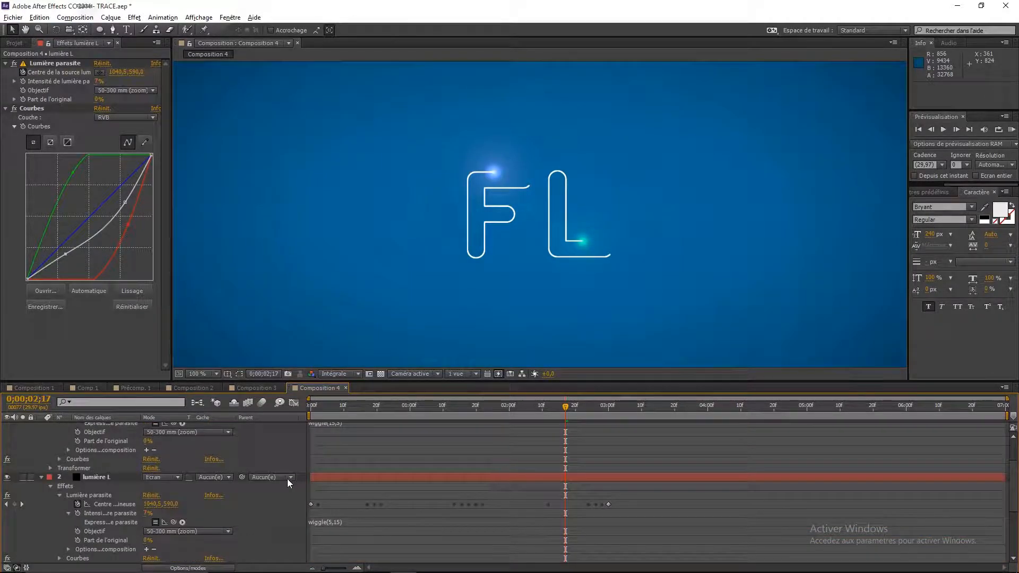
mouse_move(335, 413)
mouse_down()
mouse_move(293, 419)
mouse_move(354, 413)
mouse_move(561, 431)
mouse_up()
scroll(543, 259, down, 2)
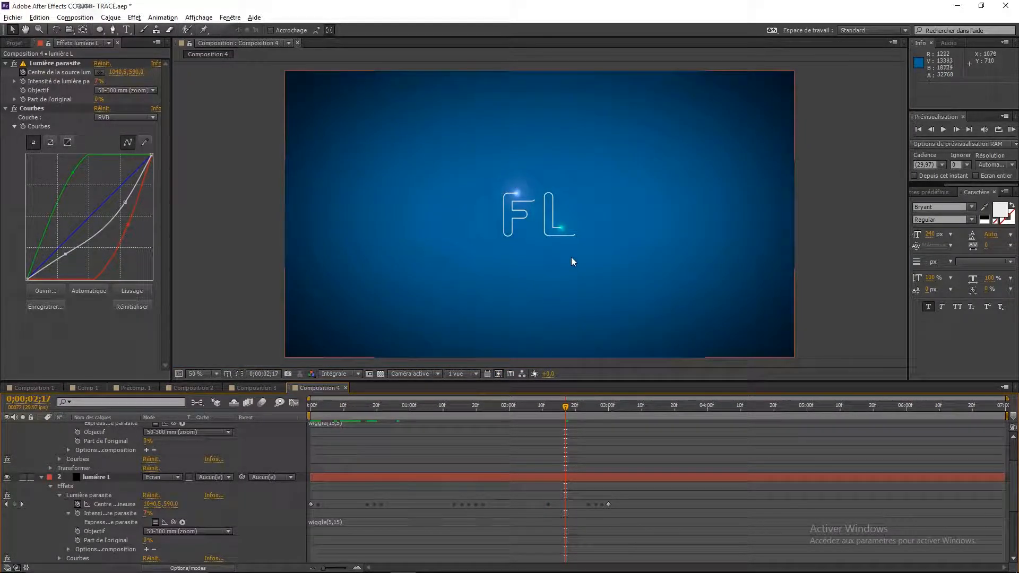
key(ctrl+s)
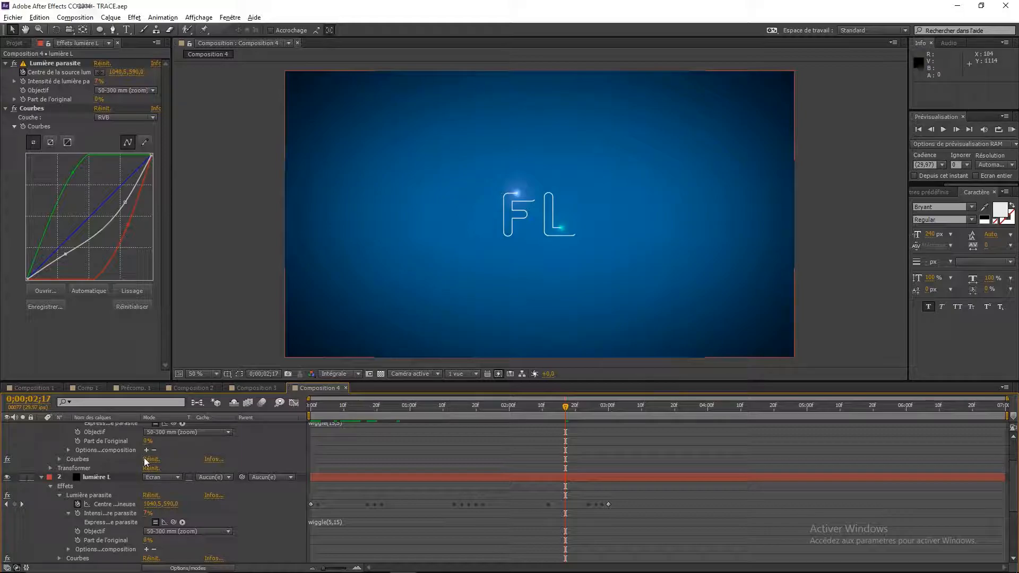
Draw a closed, curved four-point mask around the letter F on the lumière F layer with the Pen tool
scroll(109, 491, up, 4)
click(106, 431)
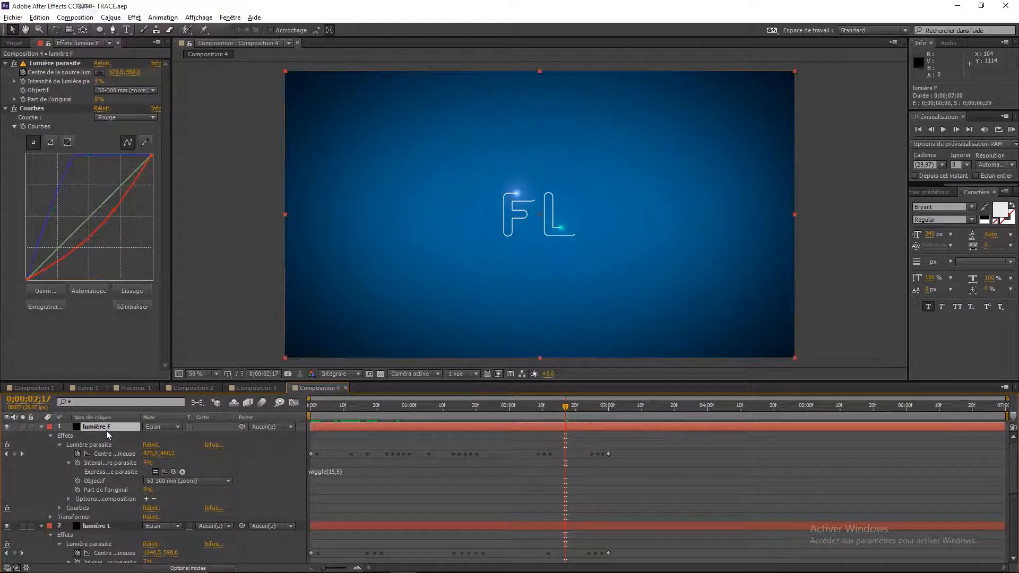
click(113, 30)
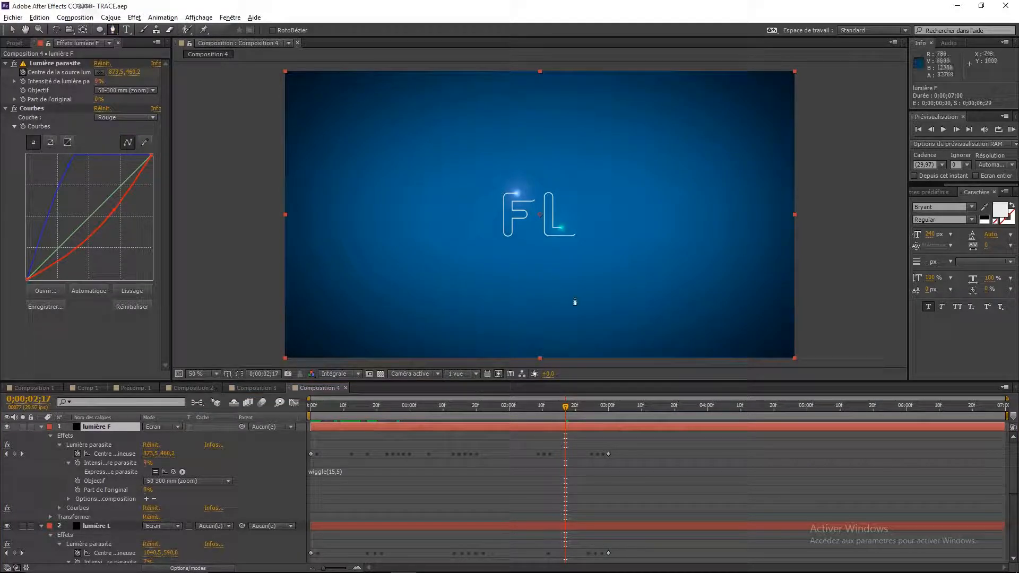
click(503, 173)
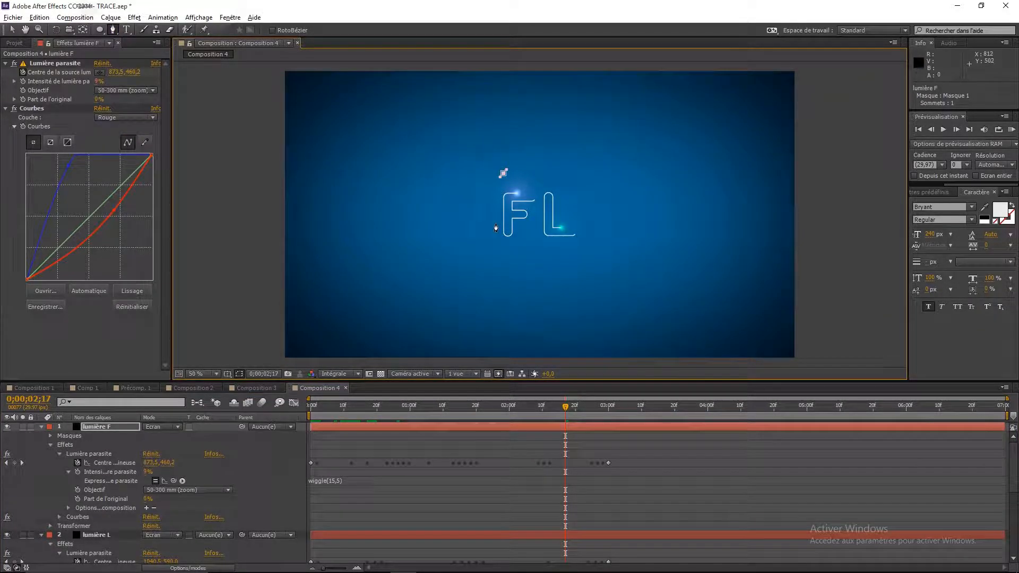
drag(491, 224, 507, 256)
click(528, 247)
click(528, 176)
click(504, 173)
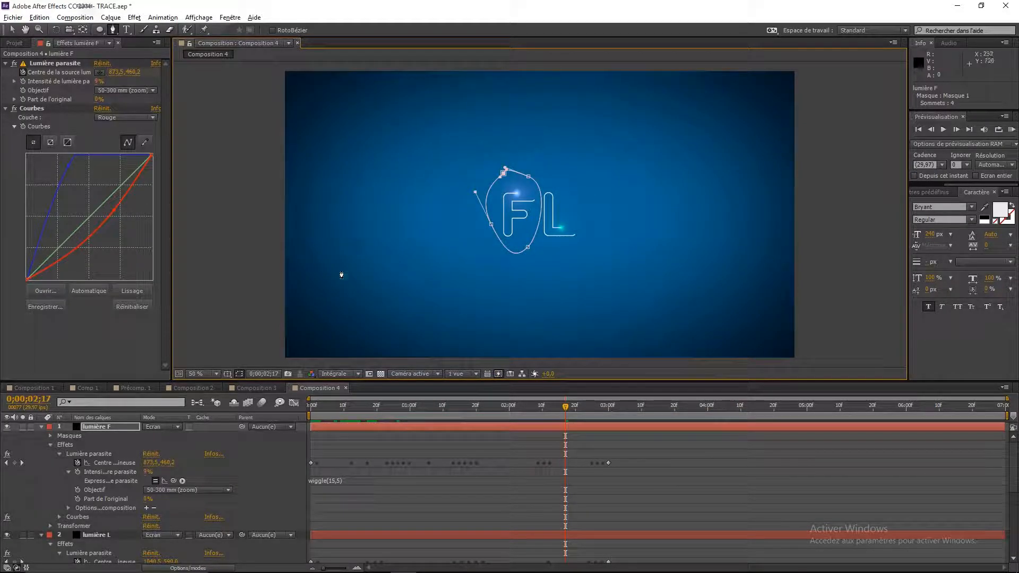
click(195, 450)
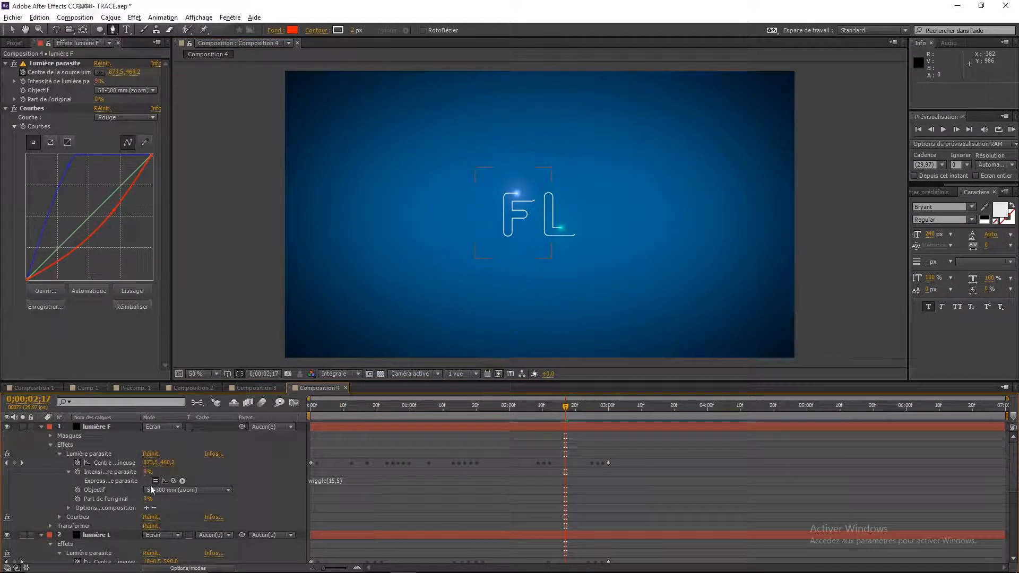
Draw a closed curved mask around the letter L on the lumière L layer, and return to the Selection tool
click(93, 535)
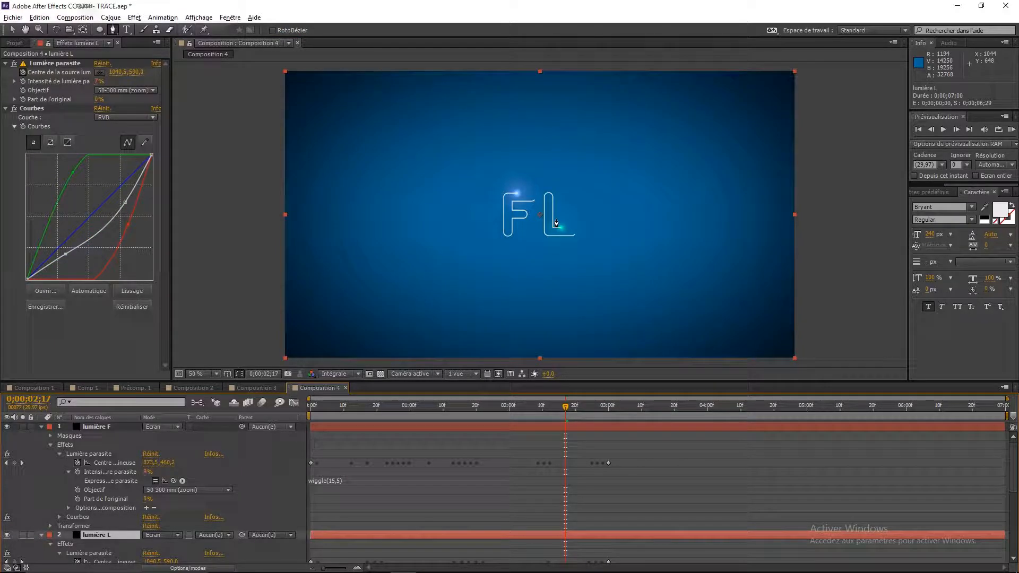
drag(547, 175, 556, 168)
drag(533, 252, 604, 215)
click(548, 176)
click(11, 30)
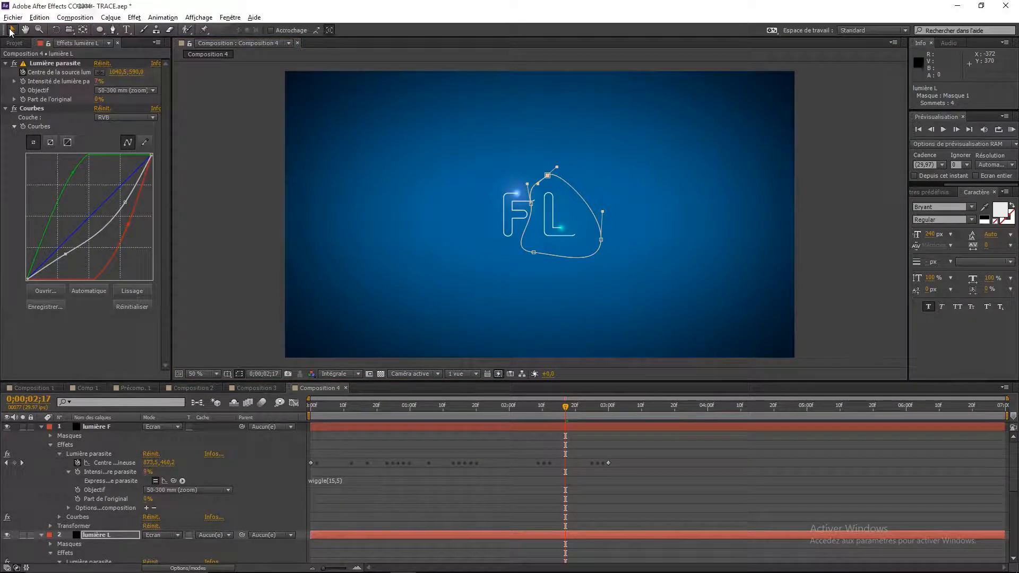
click(257, 492)
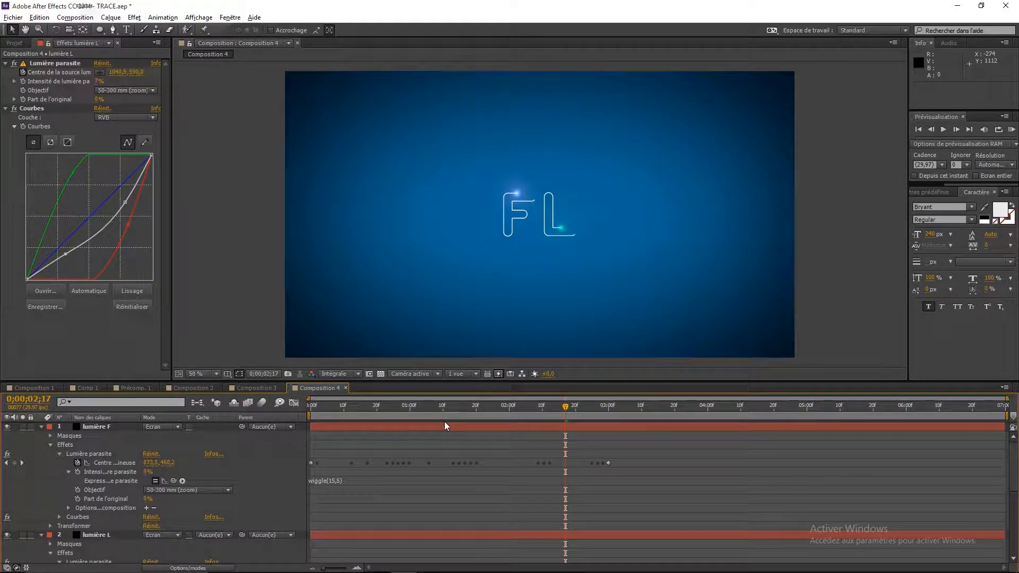
At 0;00;03;04, feather the contour of the lumière F mask by 38 pixels and hide the mask outlines in the viewer
mouse_move(565, 407)
mouse_down()
mouse_move(651, 413)
mouse_move(601, 415)
mouse_move(618, 416)
mouse_up()
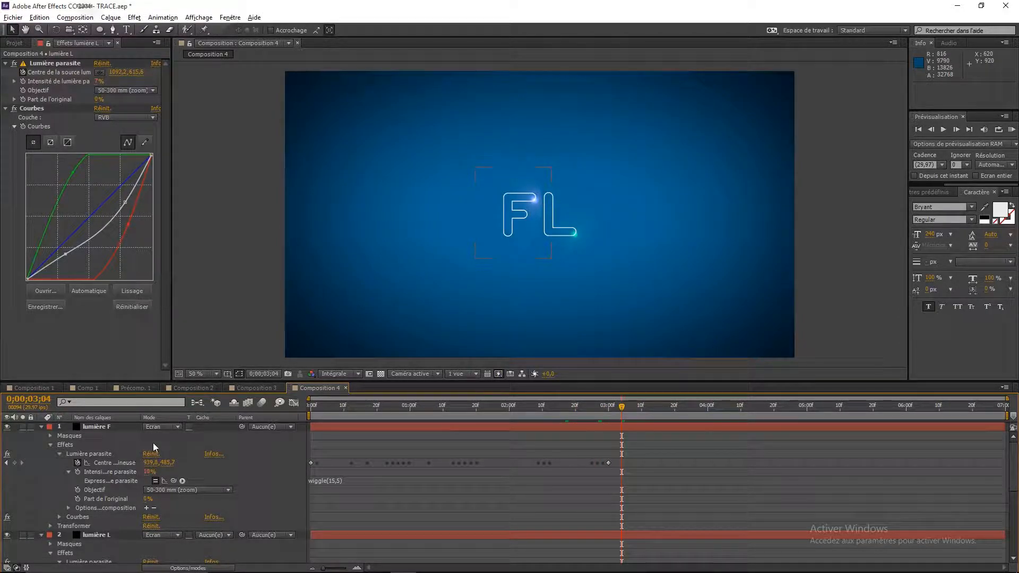
click(50, 436)
click(59, 445)
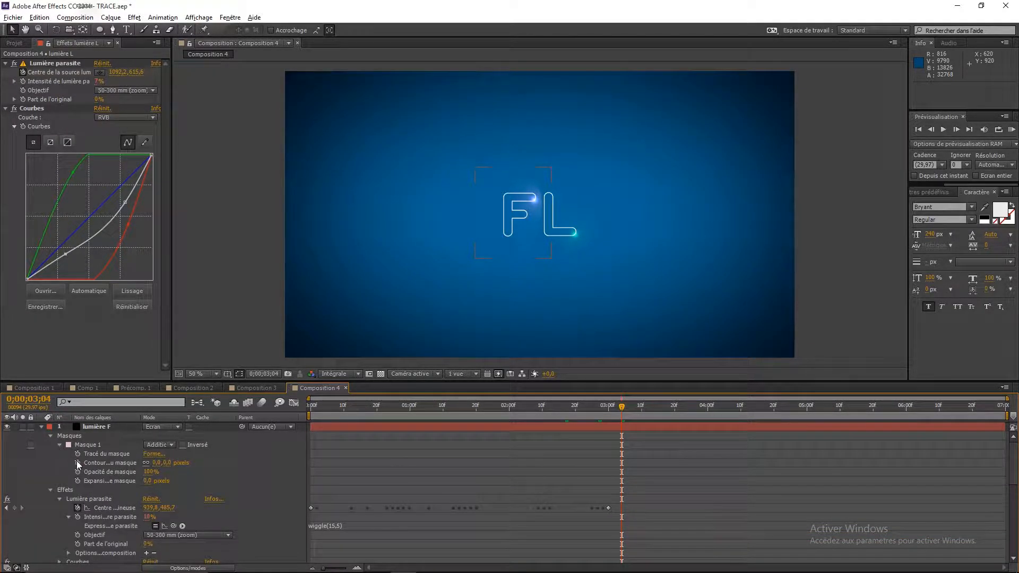
drag(168, 465, 231, 466)
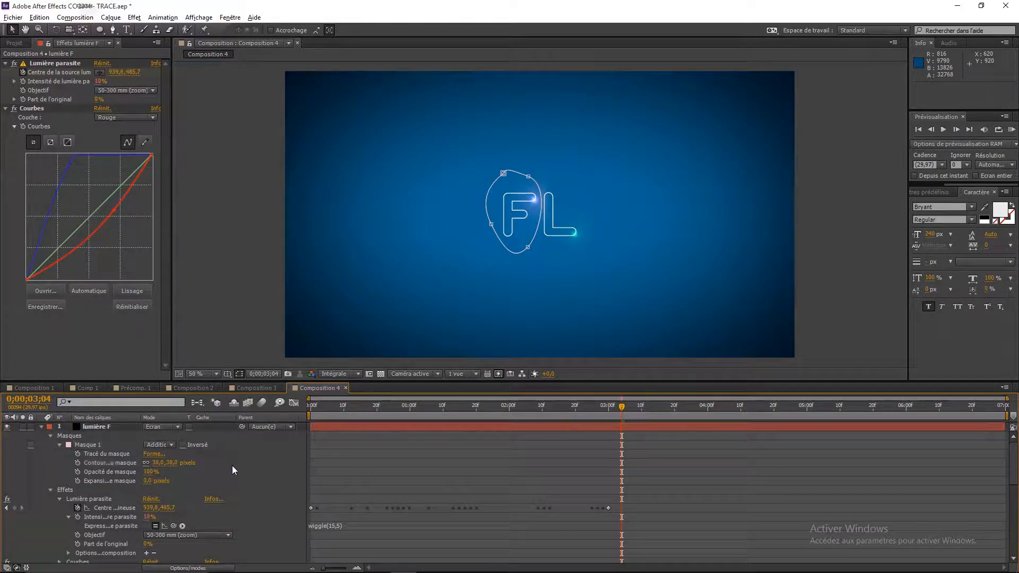
click(240, 373)
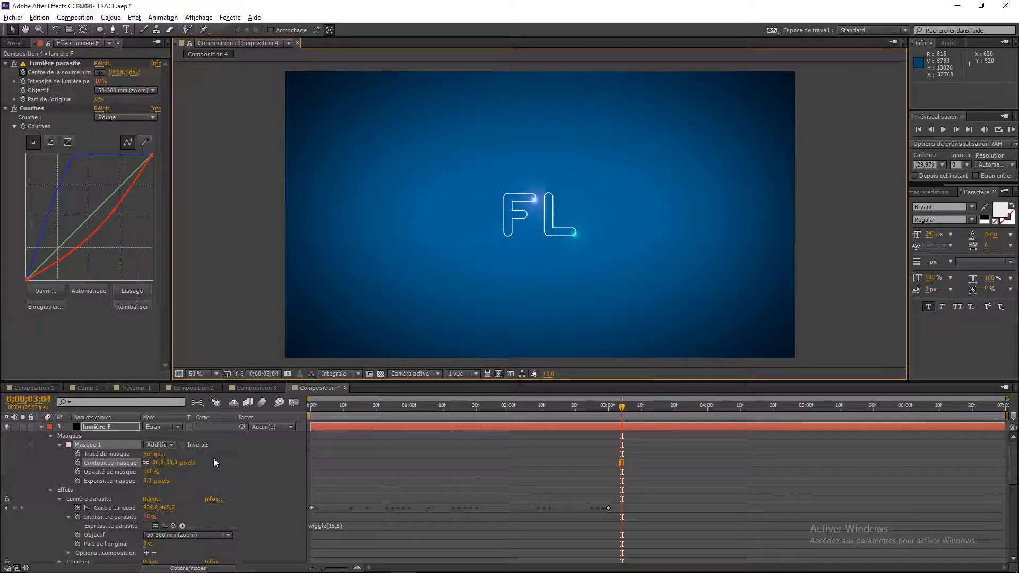
Feather the contour of the lumière L mask by 36 pixels
scroll(213, 457, down, 2)
scroll(106, 478, down, 4)
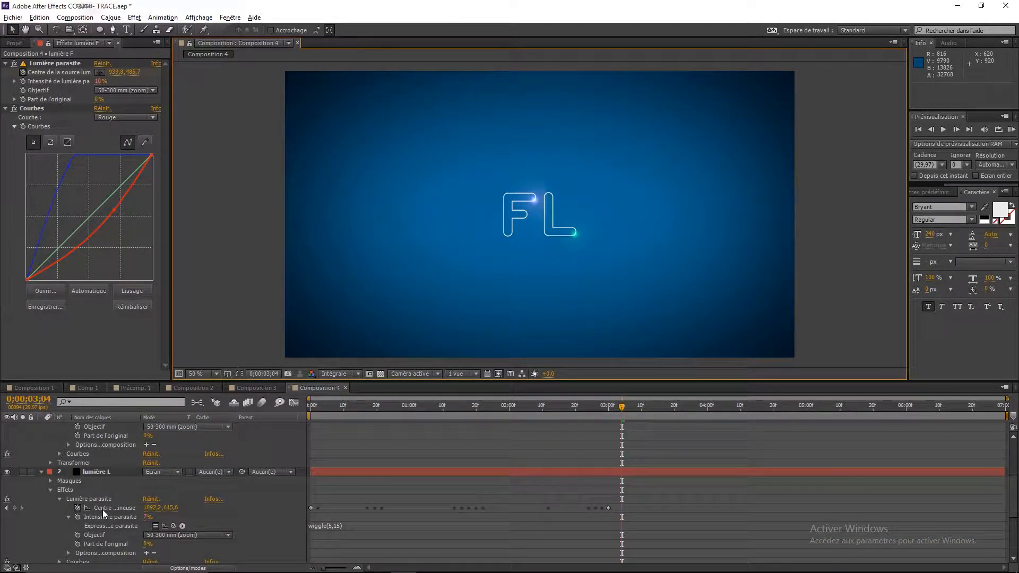
click(50, 482)
click(60, 490)
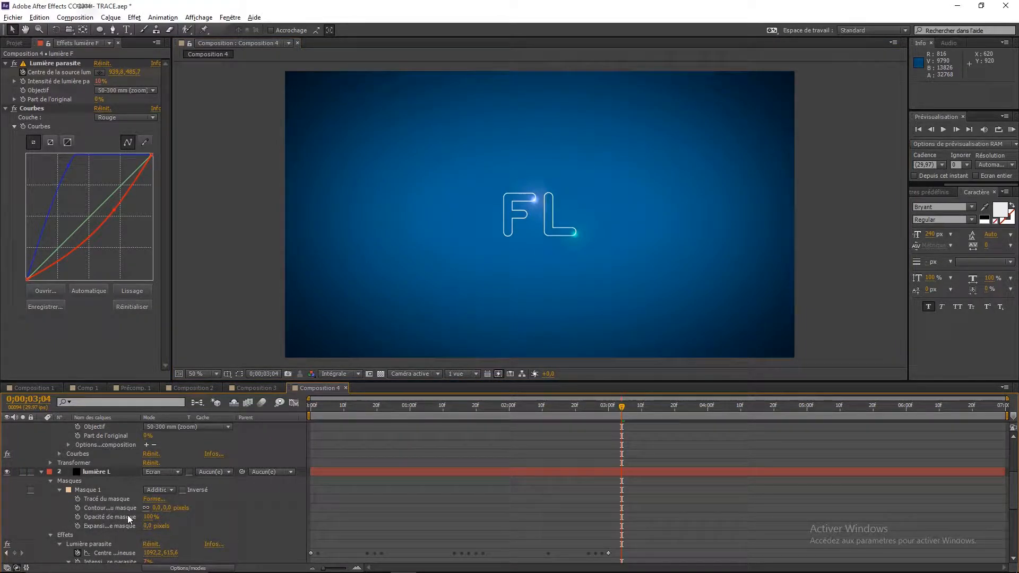
drag(165, 508, 190, 508)
click(446, 485)
Move to 0;00;02;12, inspect the masked flares at 100% and save the project
mouse_move(597, 408)
mouse_down()
mouse_move(473, 419)
mouse_move(619, 428)
mouse_move(546, 426)
mouse_up()
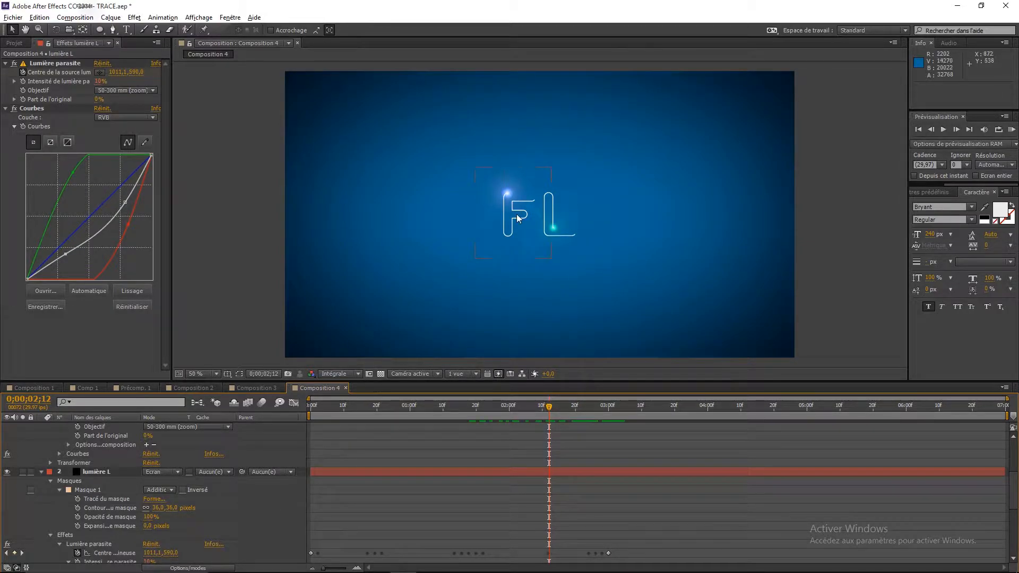
key(period)
key(ctrl+s)
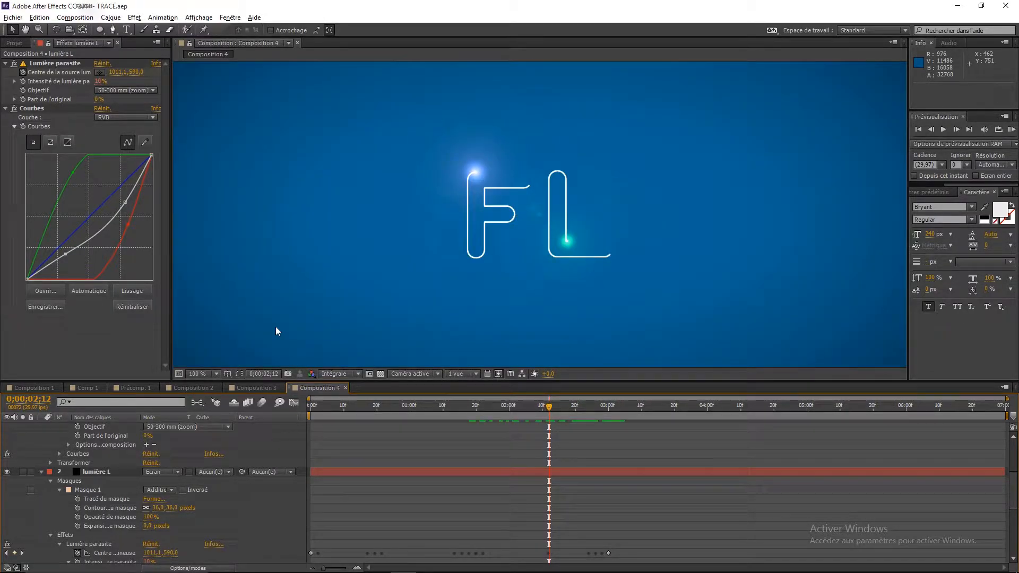